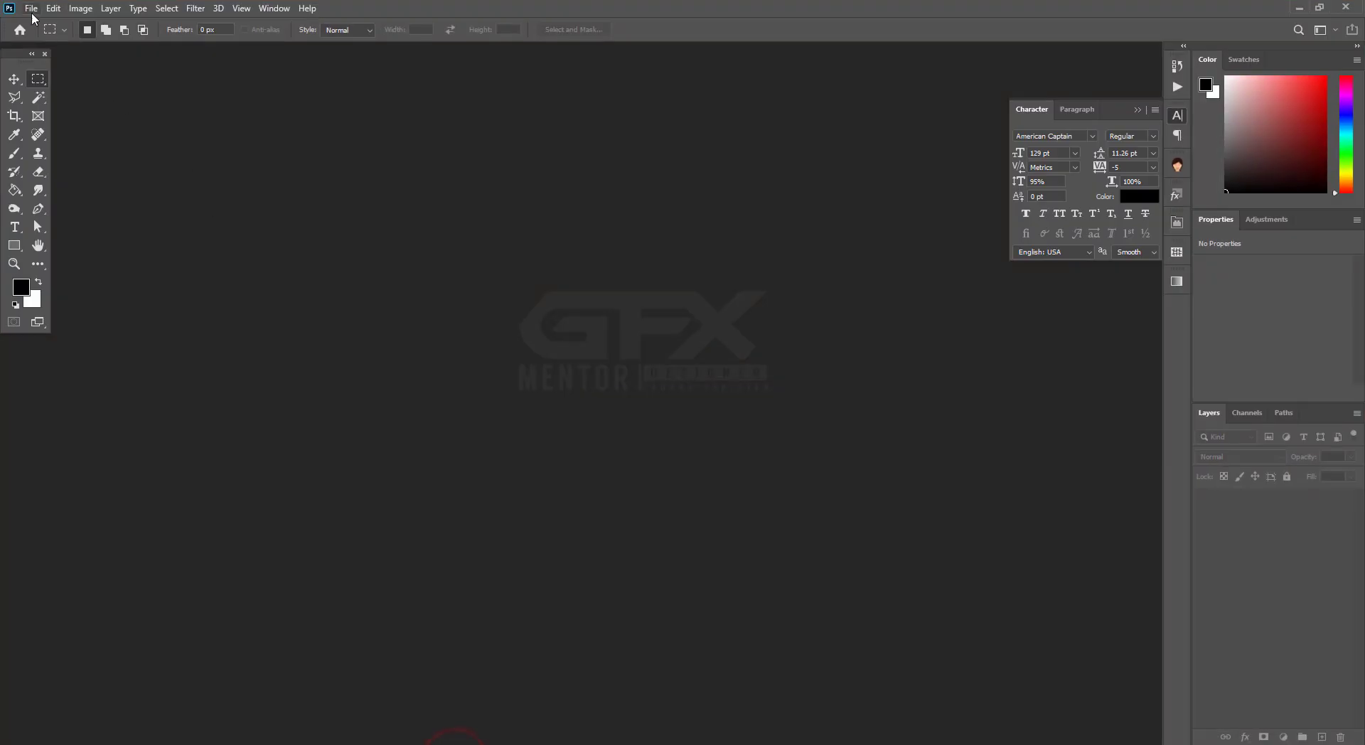
Start a new document using the 1950 × 1080 px, 72 ppi preset.
{"action": "left_click", "coordinate": [31, 7]}
{"action": "left_click", "coordinate": [54, 25]}
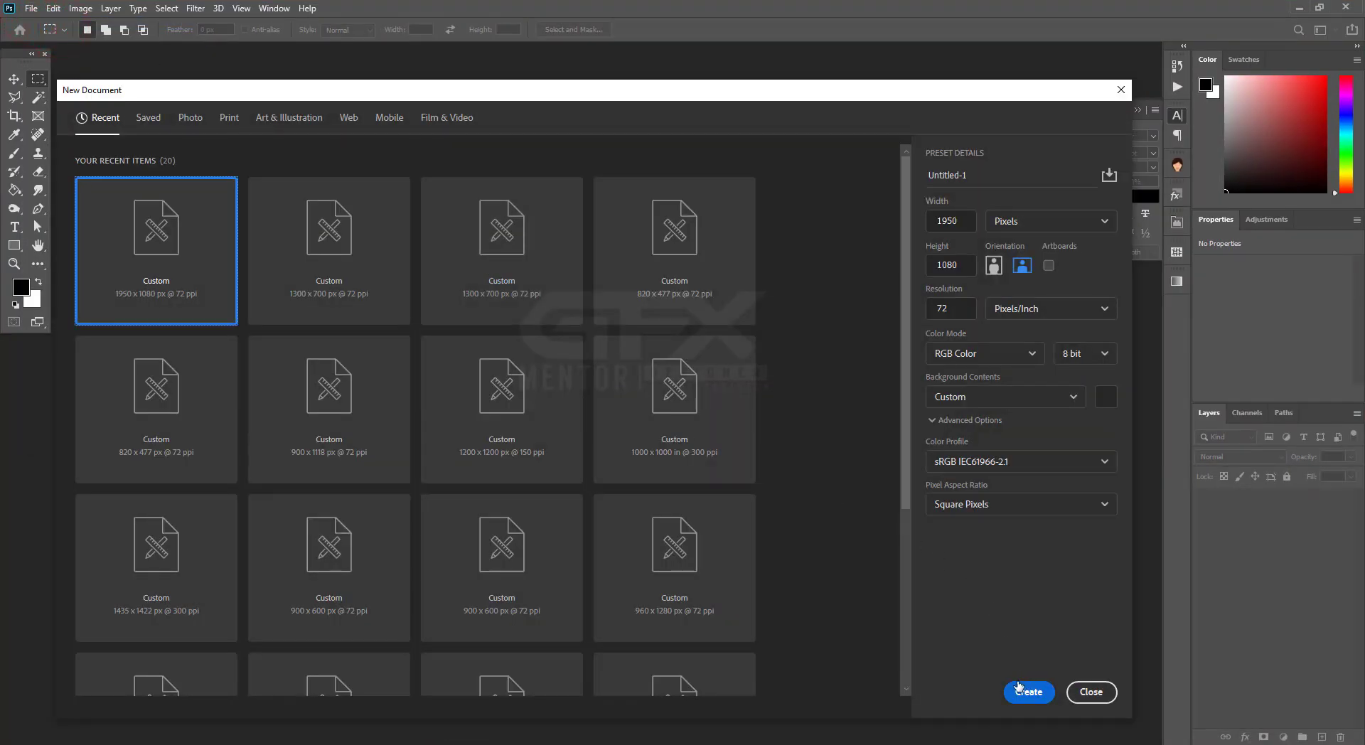
Create the 1950 × 1080 document and open the GFX Mentor Logo file.
{"action": "left_click", "coordinate": [1021, 690]}
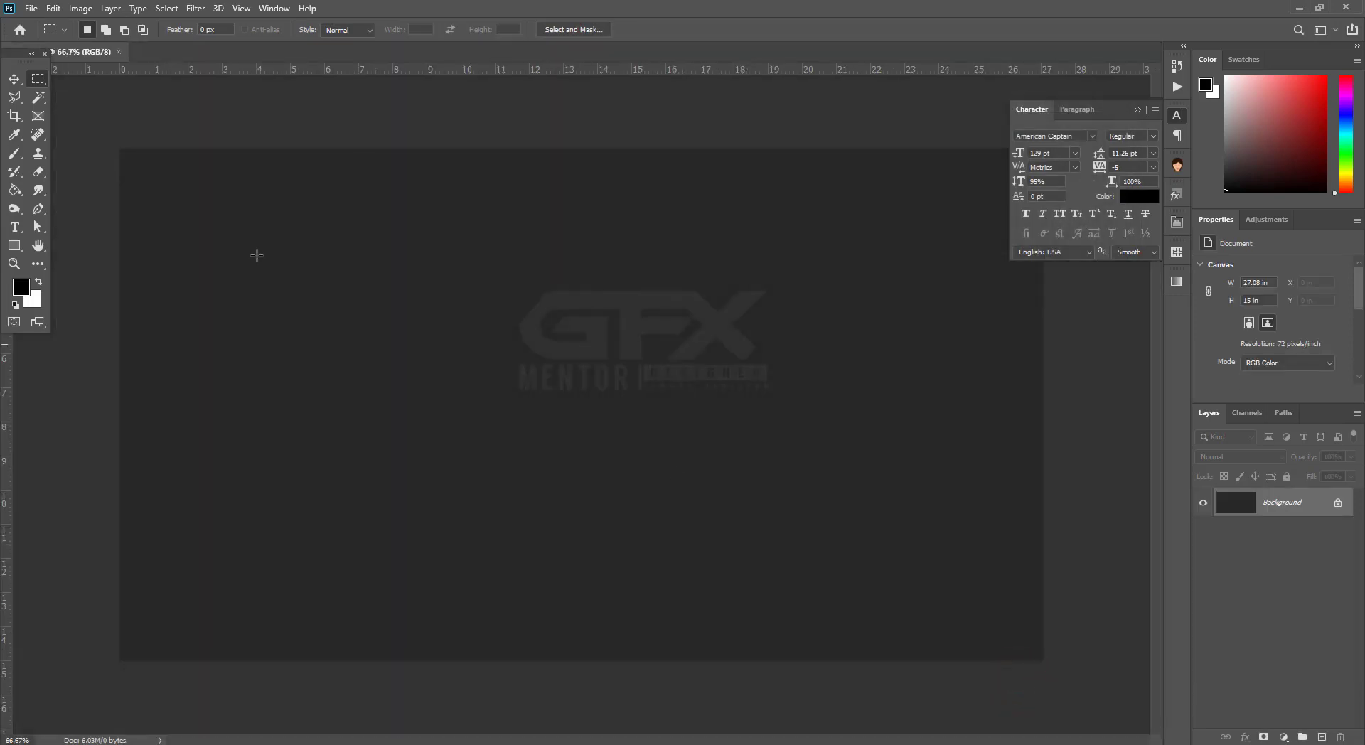
{"action": "left_click", "coordinate": [13, 79]}
{"action": "left_click", "coordinate": [31, 8]}
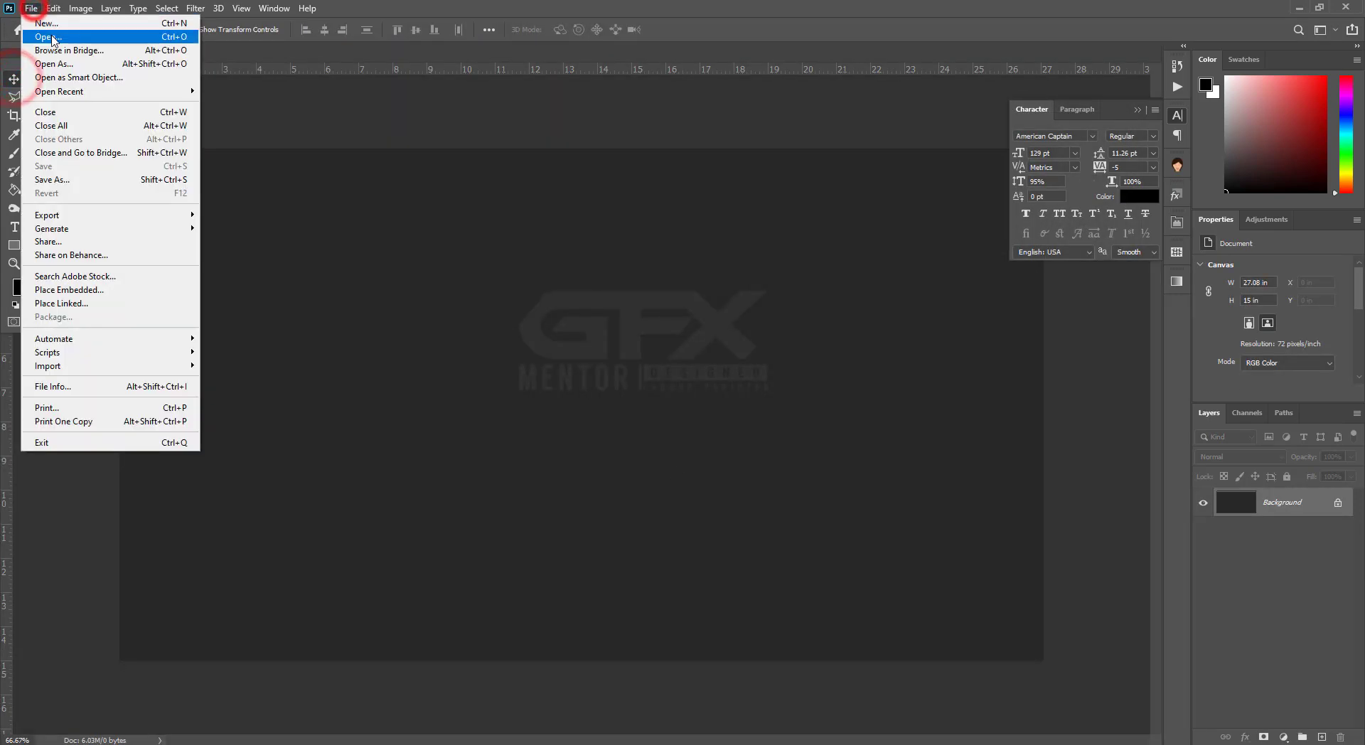
{"action": "left_click", "coordinate": [46, 37]}
{"action": "left_click", "coordinate": [612, 137]}
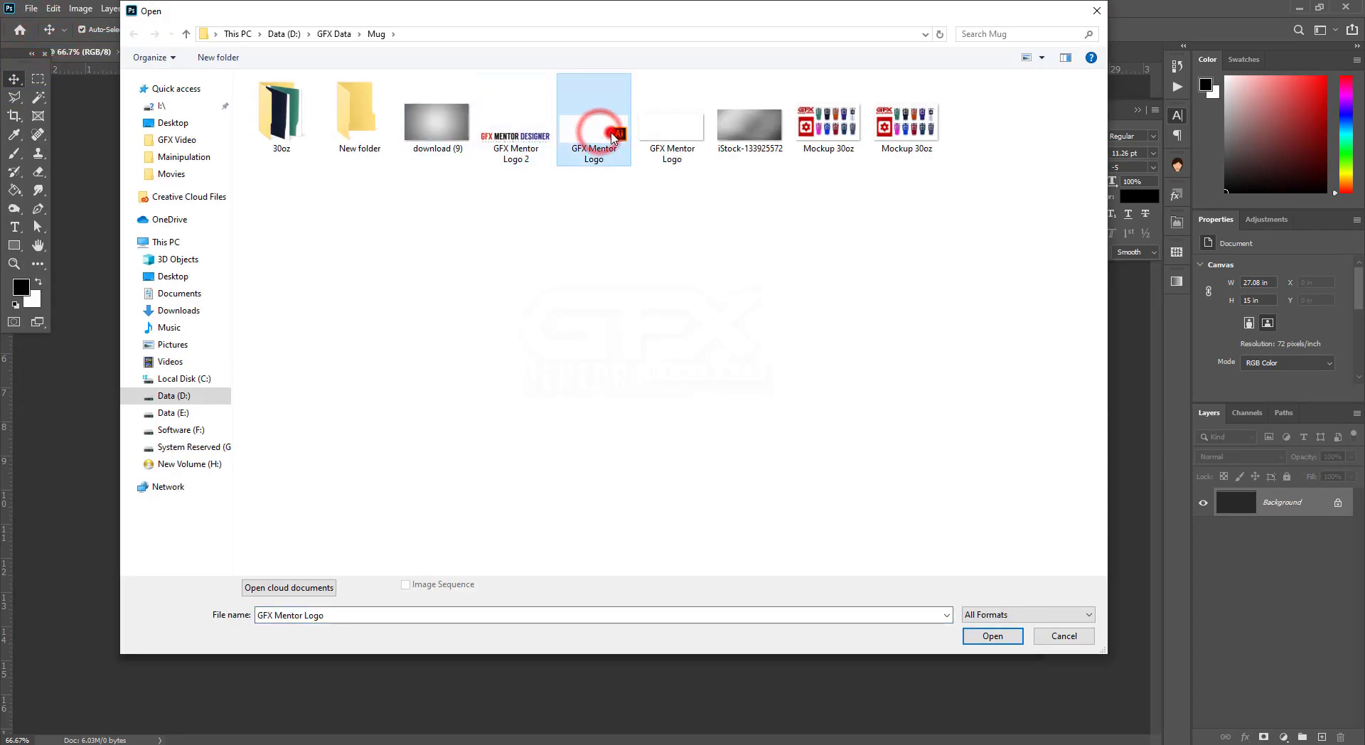
{"action": "double_click", "coordinate": [612, 137]}
{"action": "left_click", "coordinate": [841, 429]}
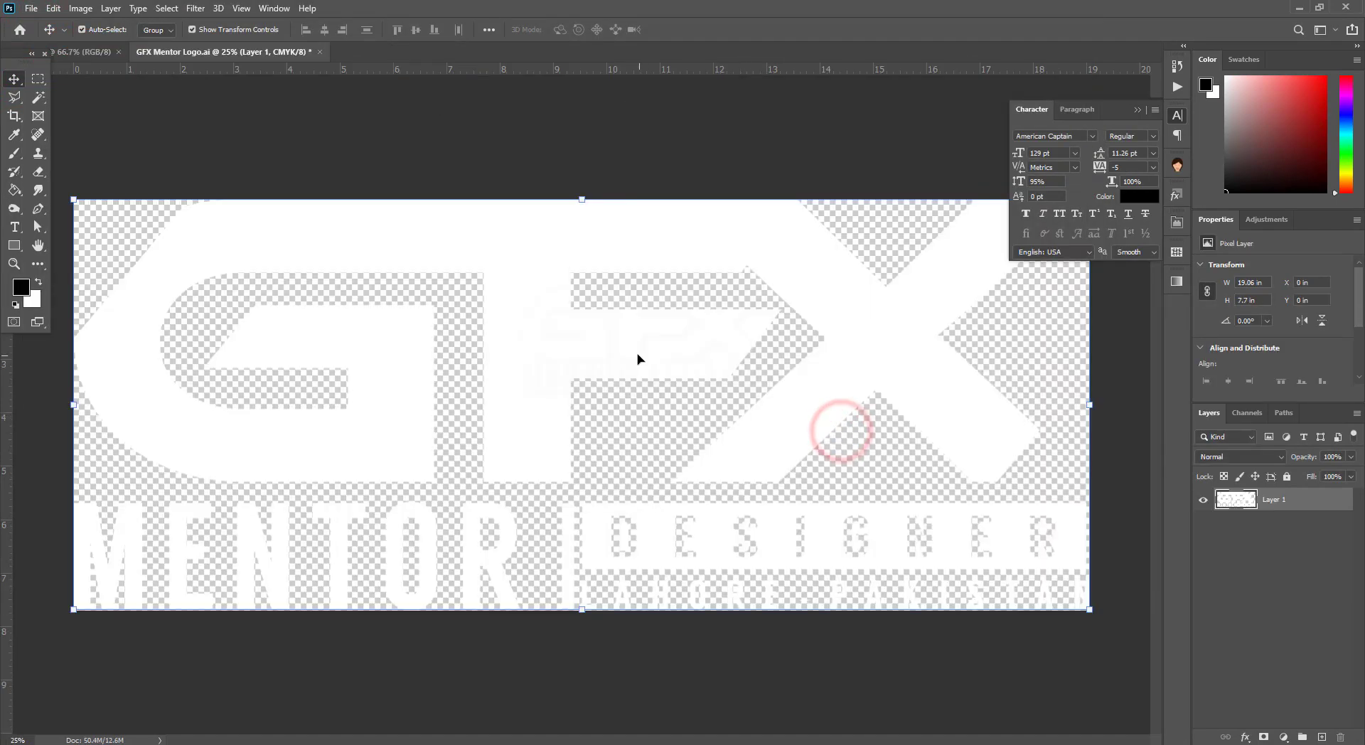
Drag the logo into the new document and scale it to about 25%.
{"action": "left_click_drag", "start_coordinate": [638, 359], "coordinate": [579, 375]}
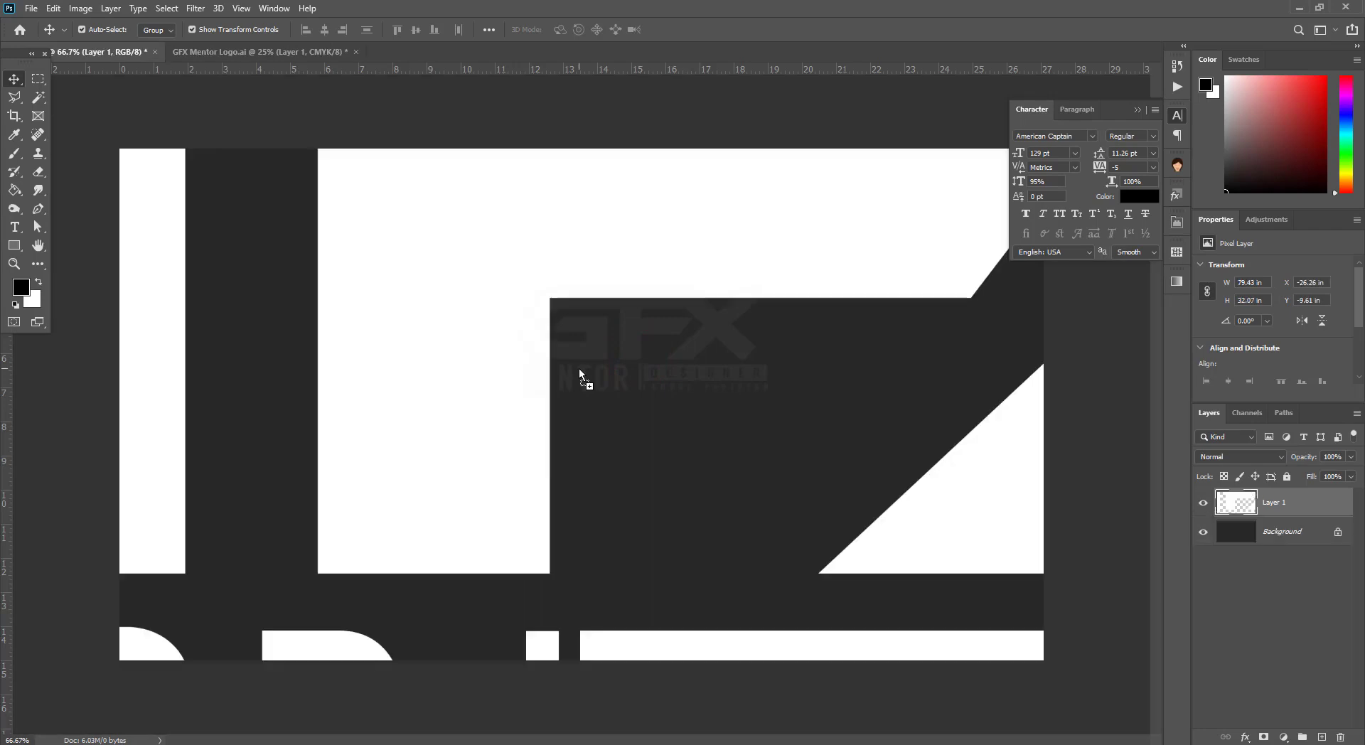
{"action": "key", "text": "ctrl+t"}
{"action": "key", "text": "ctrl+0"}
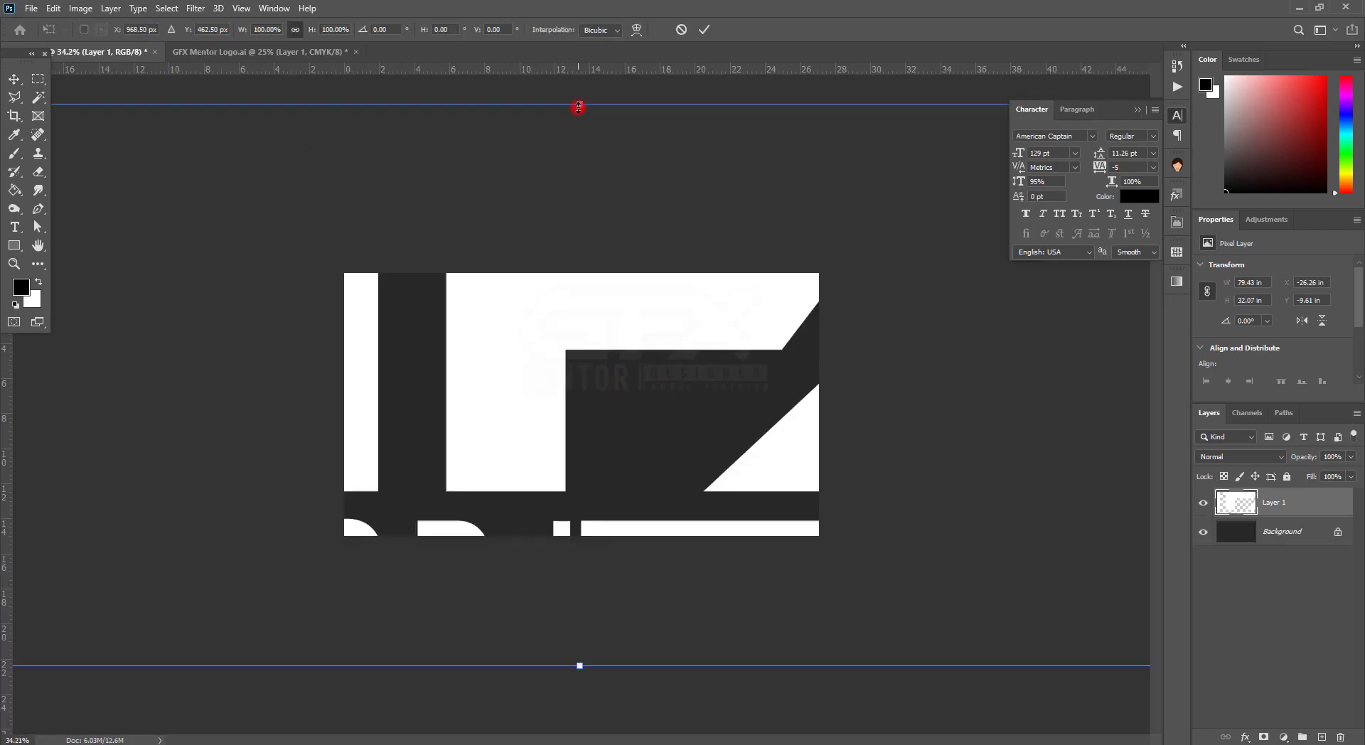
{"action": "mouse_move", "coordinate": [578, 107]}
{"action": "left_mouse_down"}
{"action": "mouse_move", "coordinate": [558, 327]}
{"action": "mouse_move", "coordinate": [578, 337]}
{"action": "left_mouse_up"}
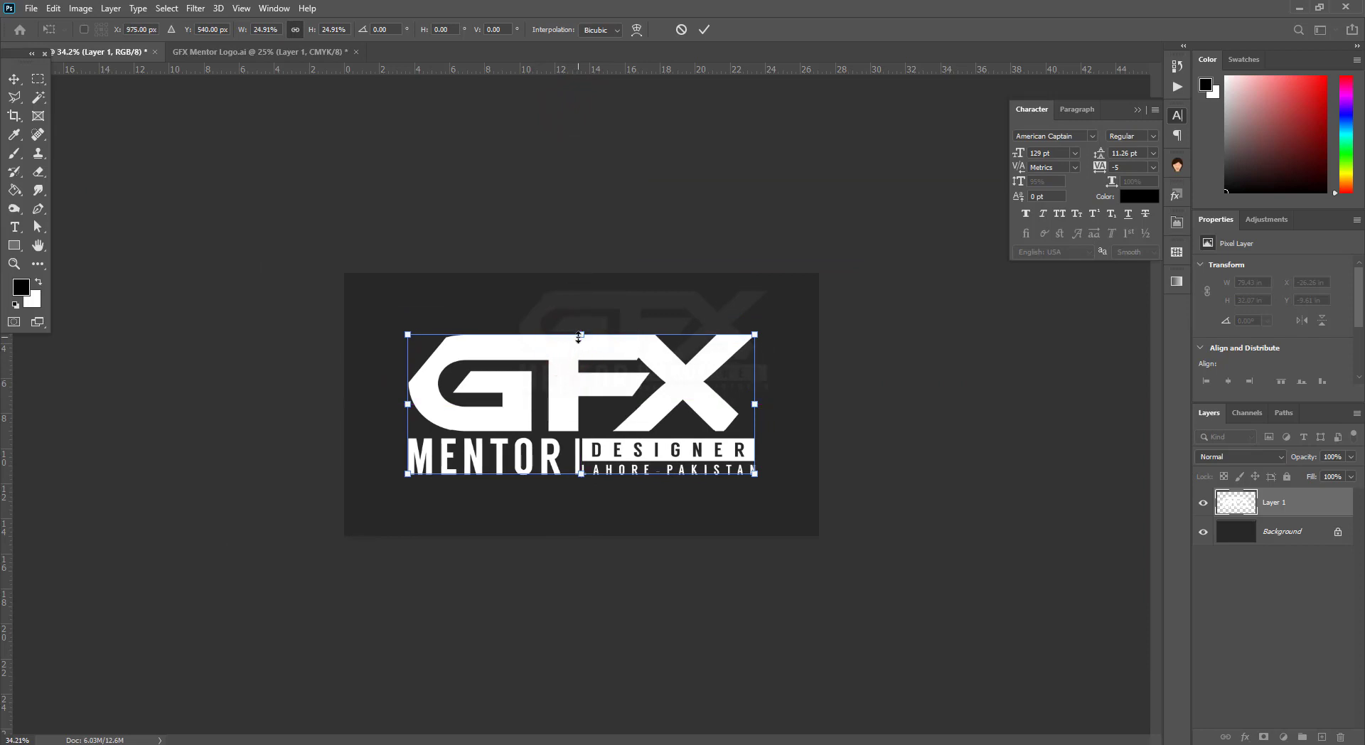
{"action": "left_click", "coordinate": [15, 78]}
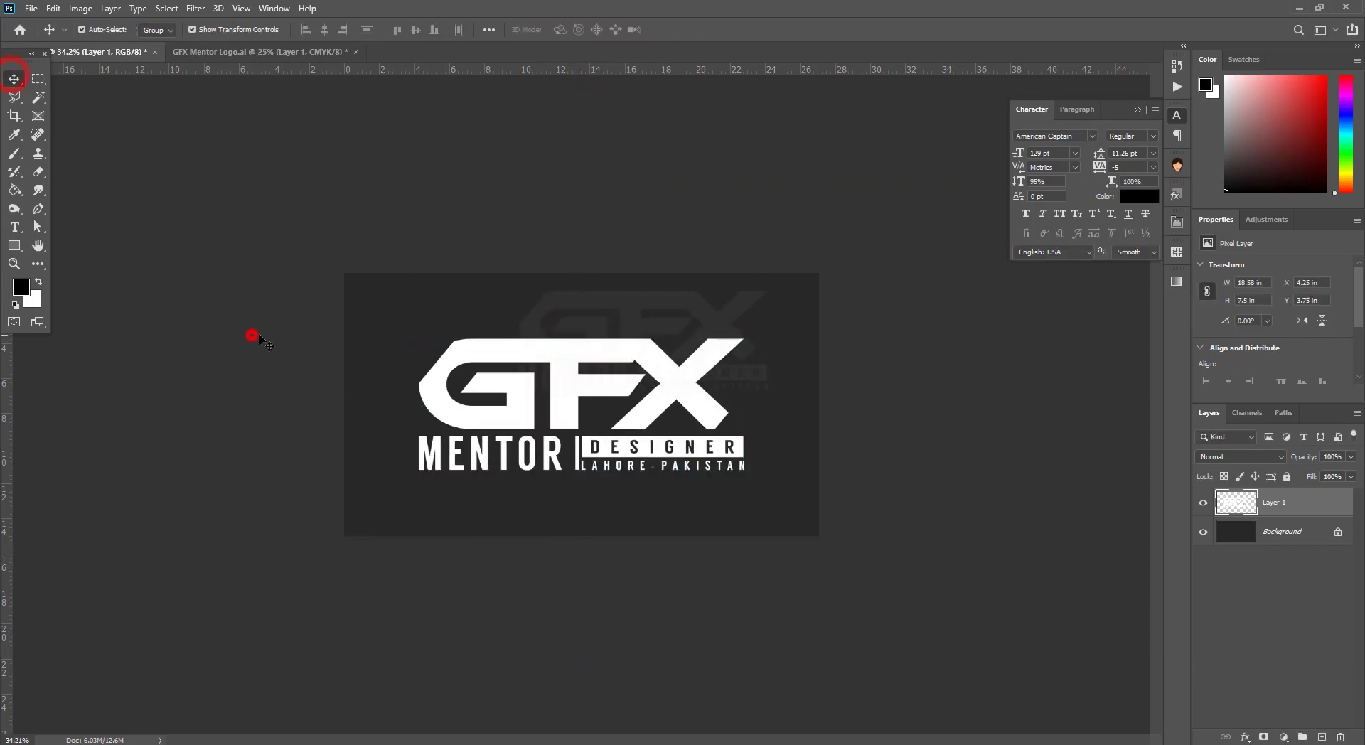
{"action": "left_click", "coordinate": [252, 335]}
{"action": "key", "text": "ctrl+0"}
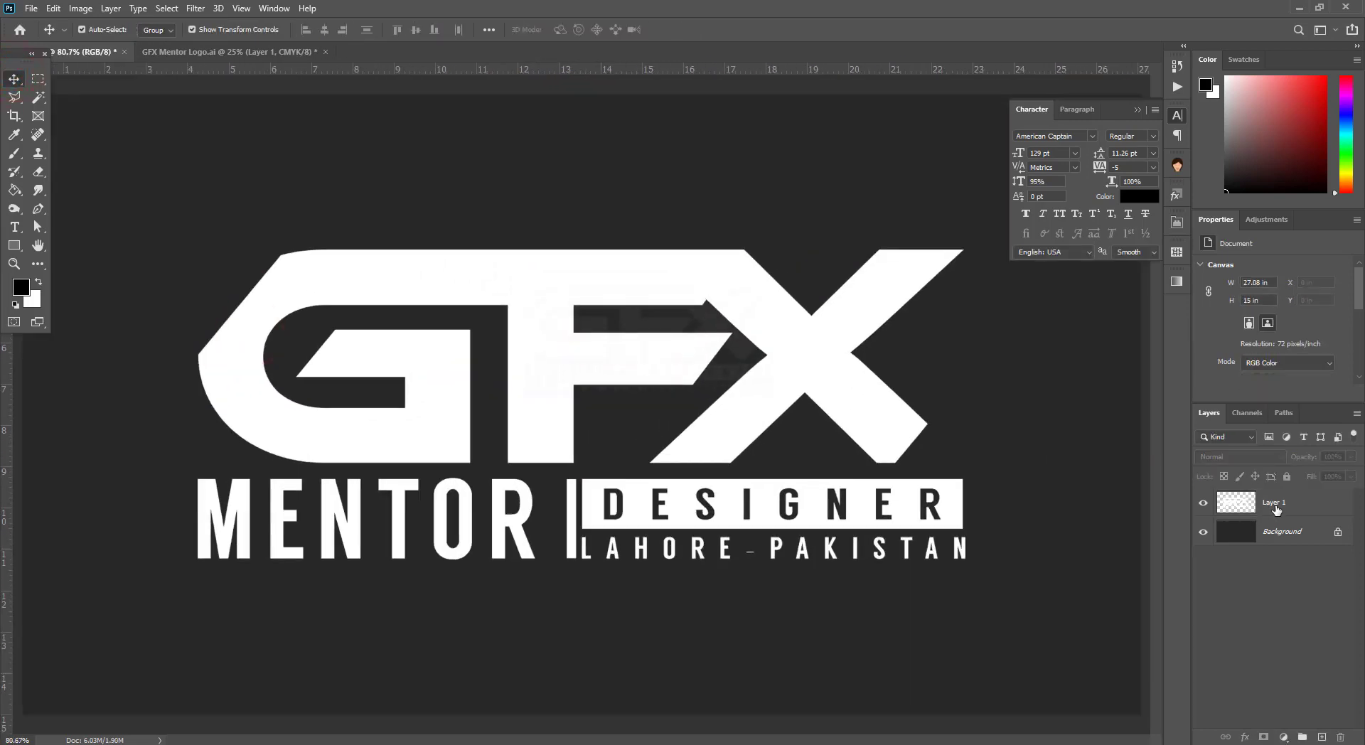
Open Layer 1's Blending Options and add an 8 px Stroke.
{"action": "right_click", "coordinate": [1277, 510]}
{"action": "left_click", "coordinate": [1293, 507]}
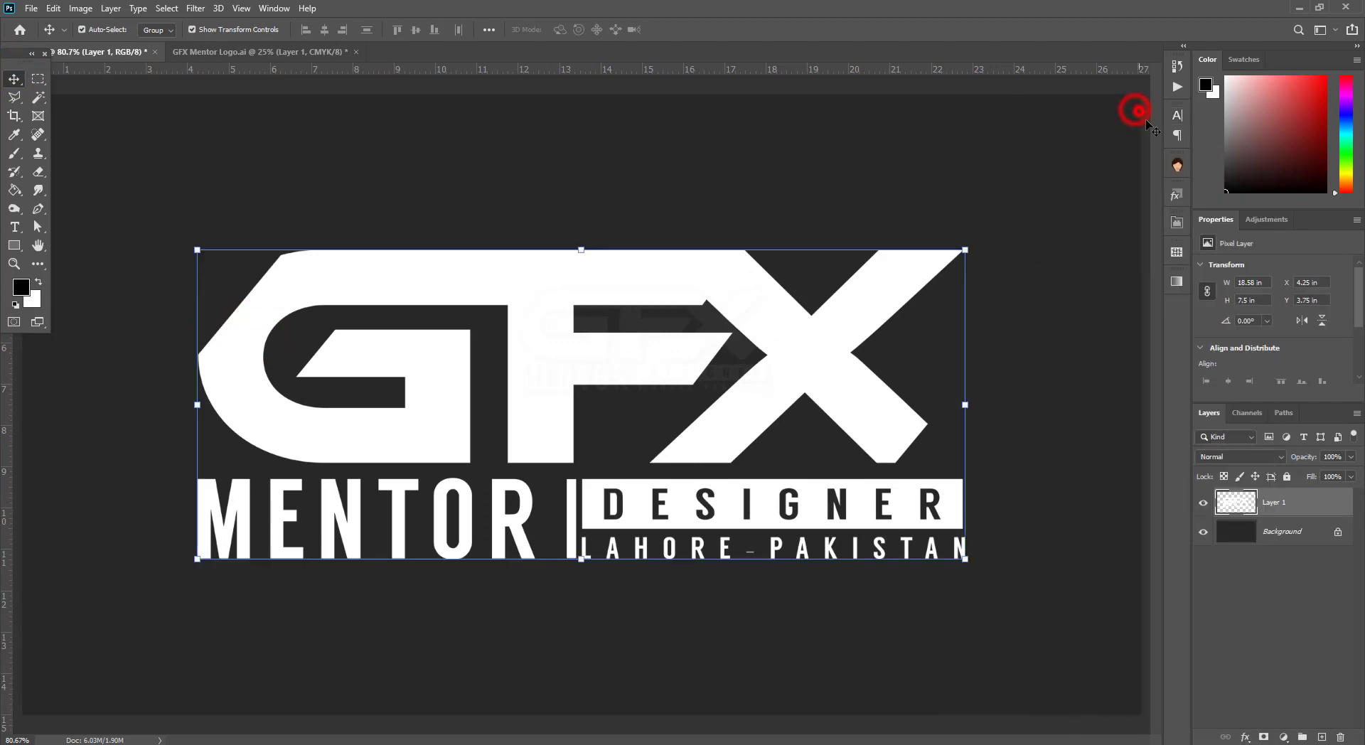
{"action": "right_click", "coordinate": [1292, 507]}
{"action": "left_click", "coordinate": [1152, 162]}
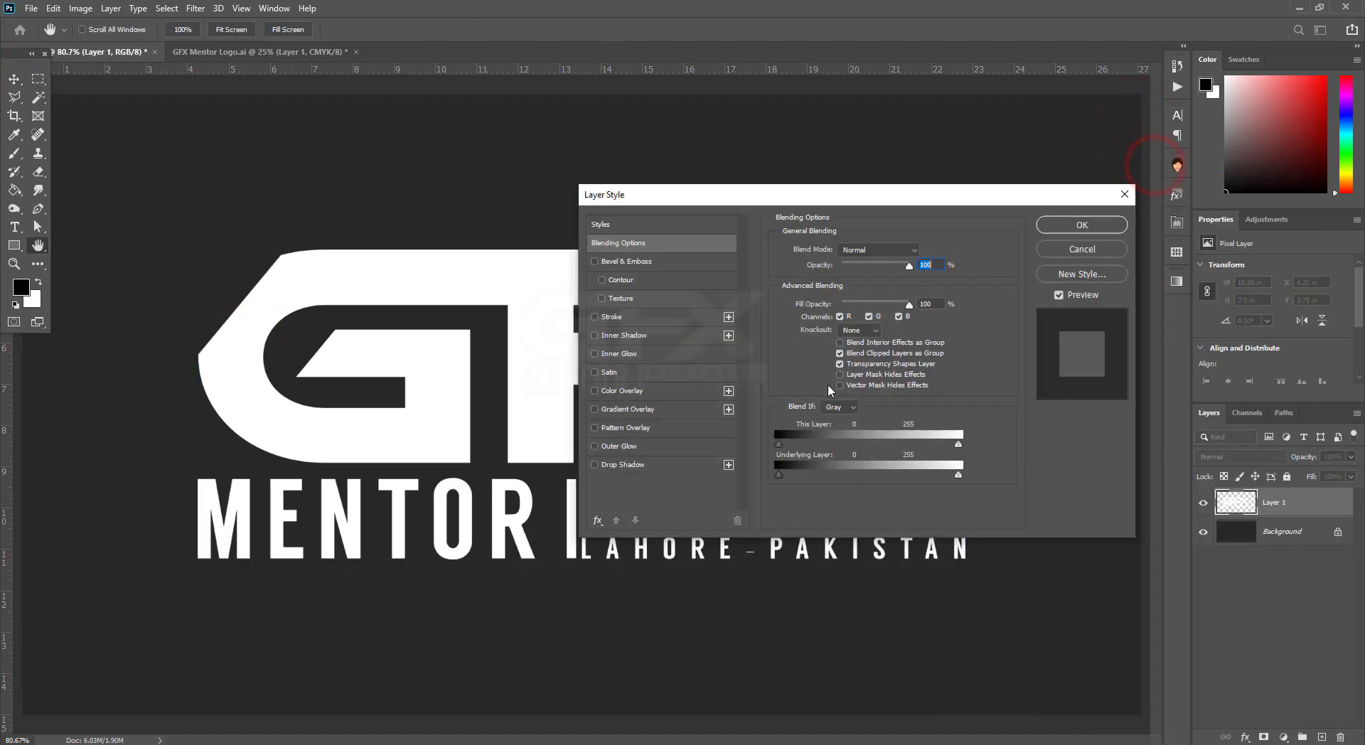
{"action": "left_click", "coordinate": [606, 317]}
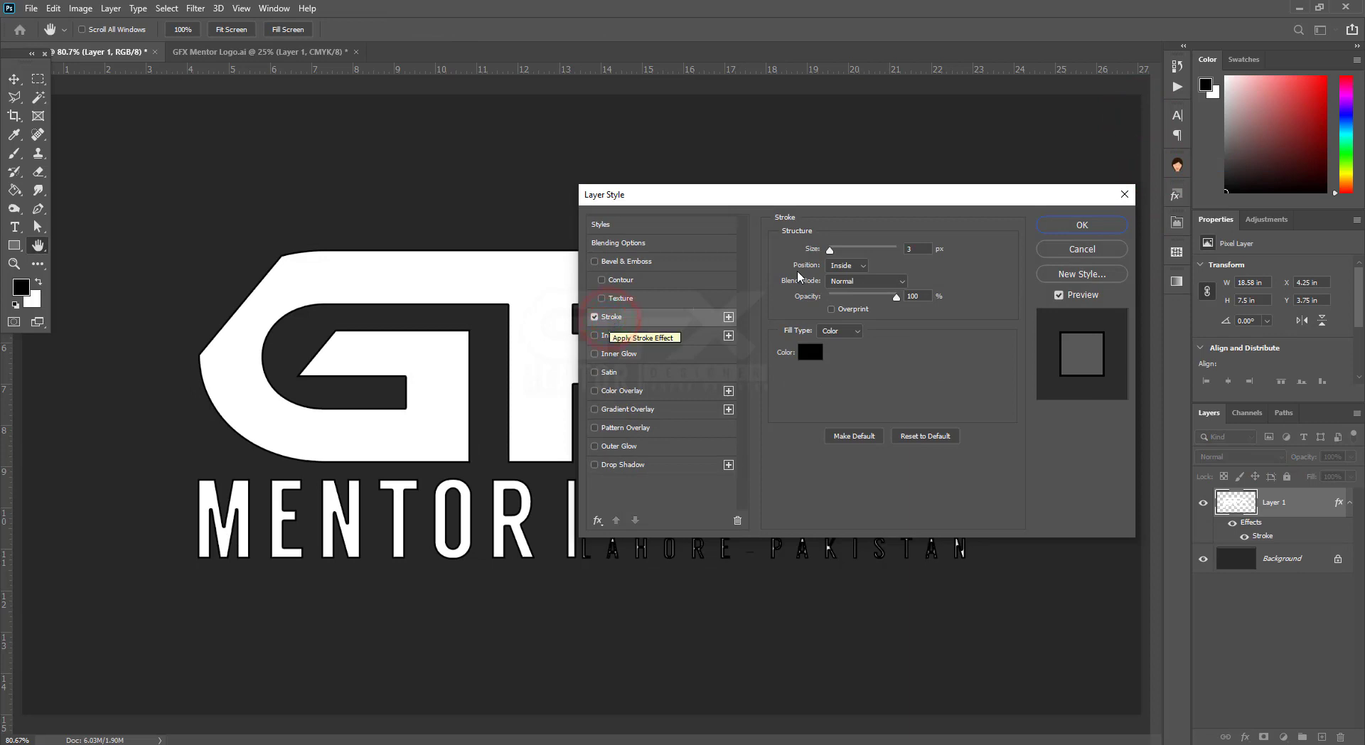
{"action": "left_click", "coordinate": [918, 245]}
{"action": "double_click", "coordinate": [915, 250]}
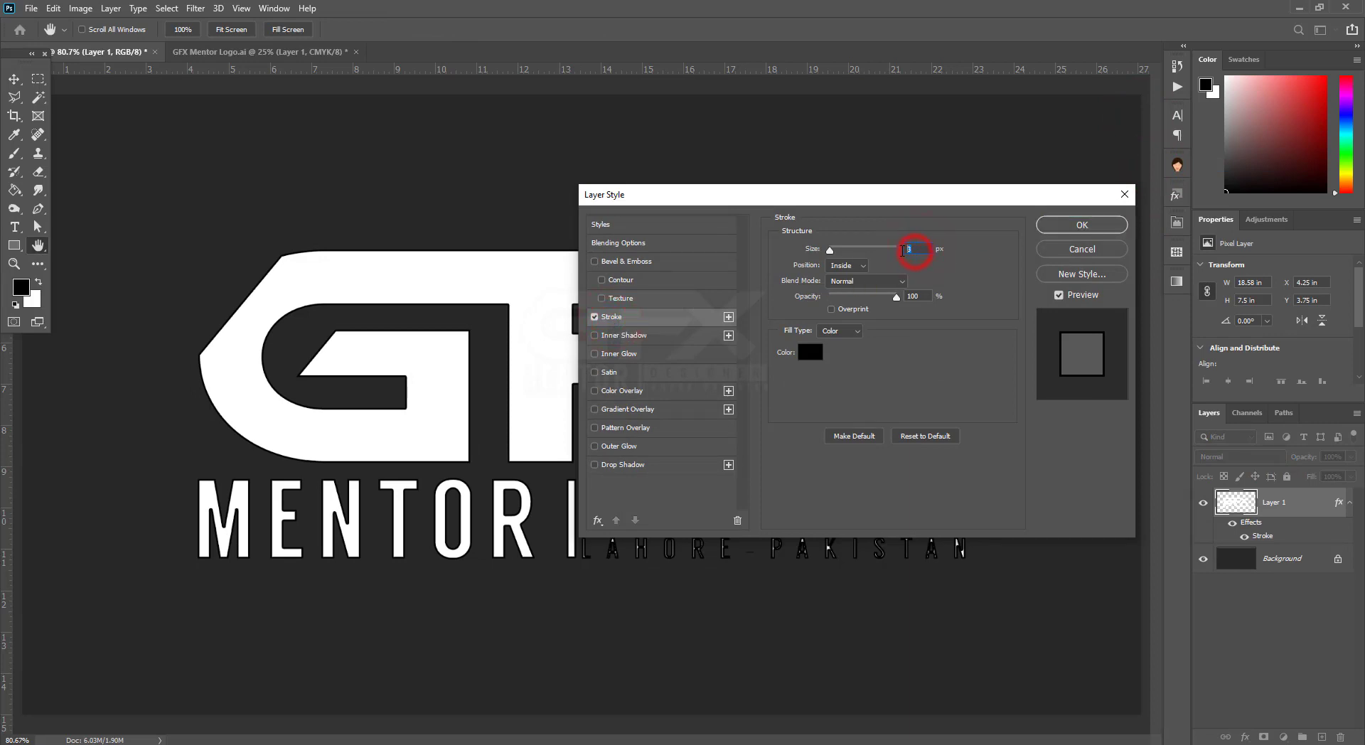
{"action": "type", "text": "8"}
Set the stroke position to Outside with pink colour ff0080, and apply it.
{"action": "left_click", "coordinate": [846, 265]}
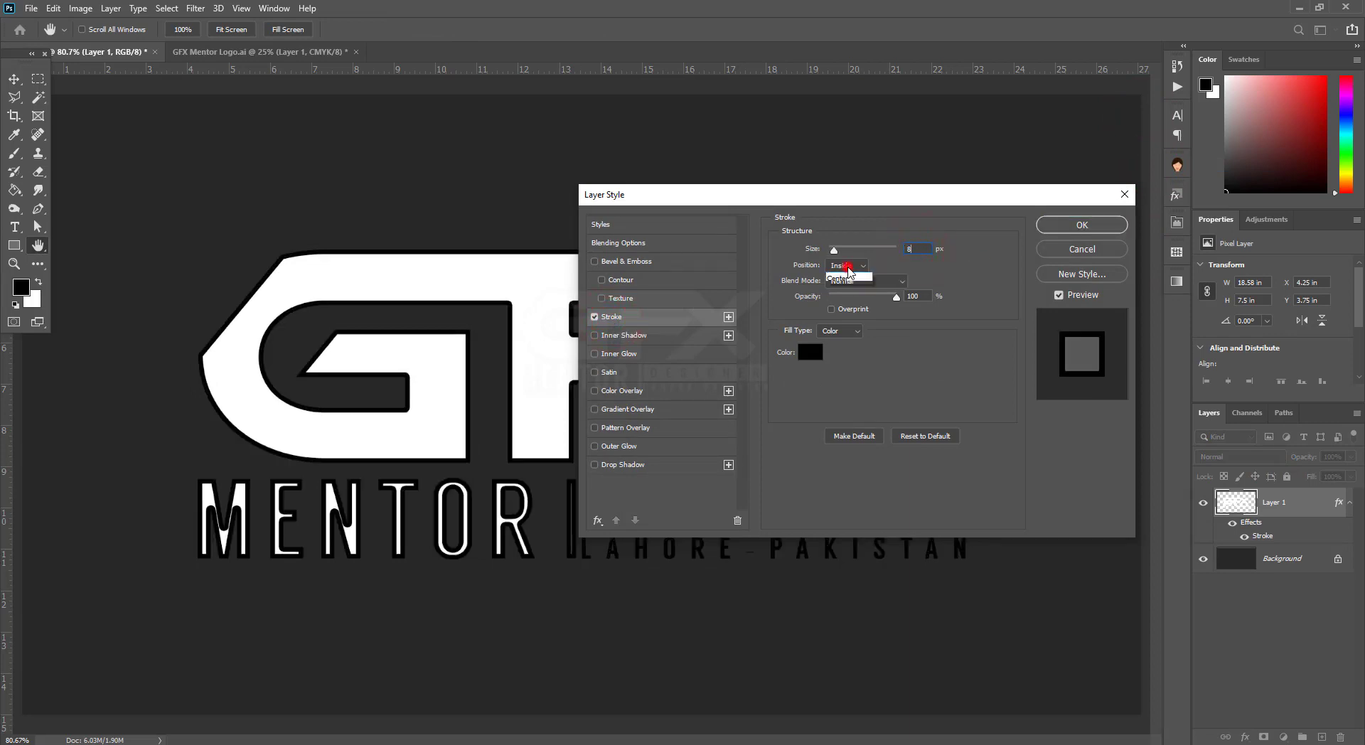
{"action": "left_click", "coordinate": [846, 267]}
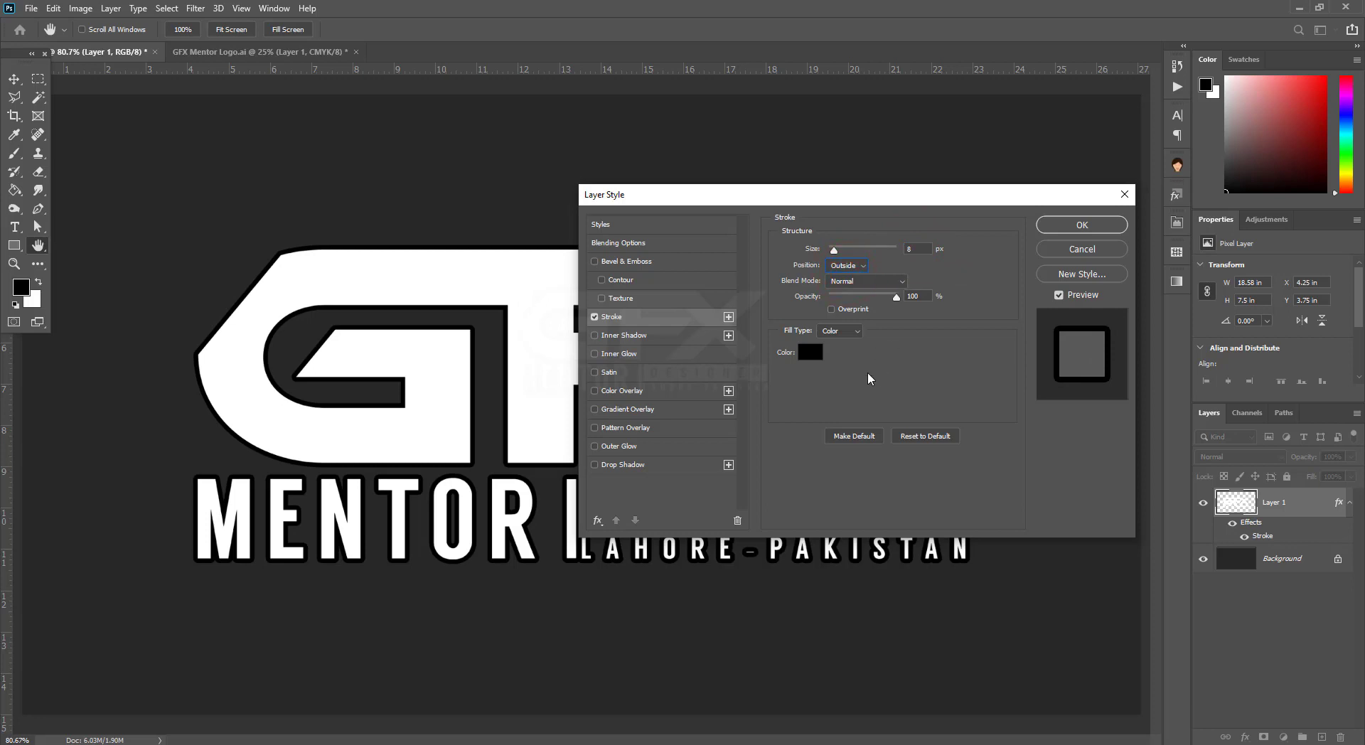
{"action": "left_click", "coordinate": [810, 352]}
{"action": "type", "text": "f"}
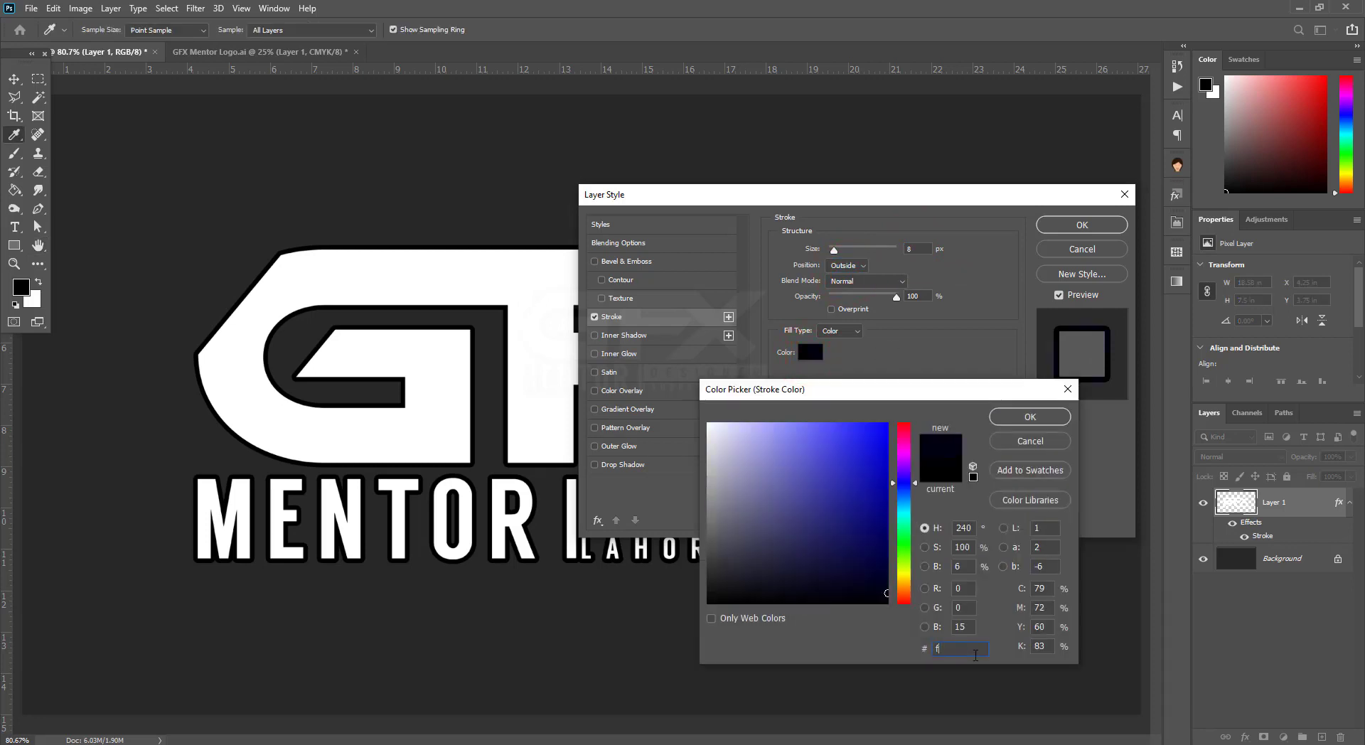
{"action": "type", "text": "f0080"}
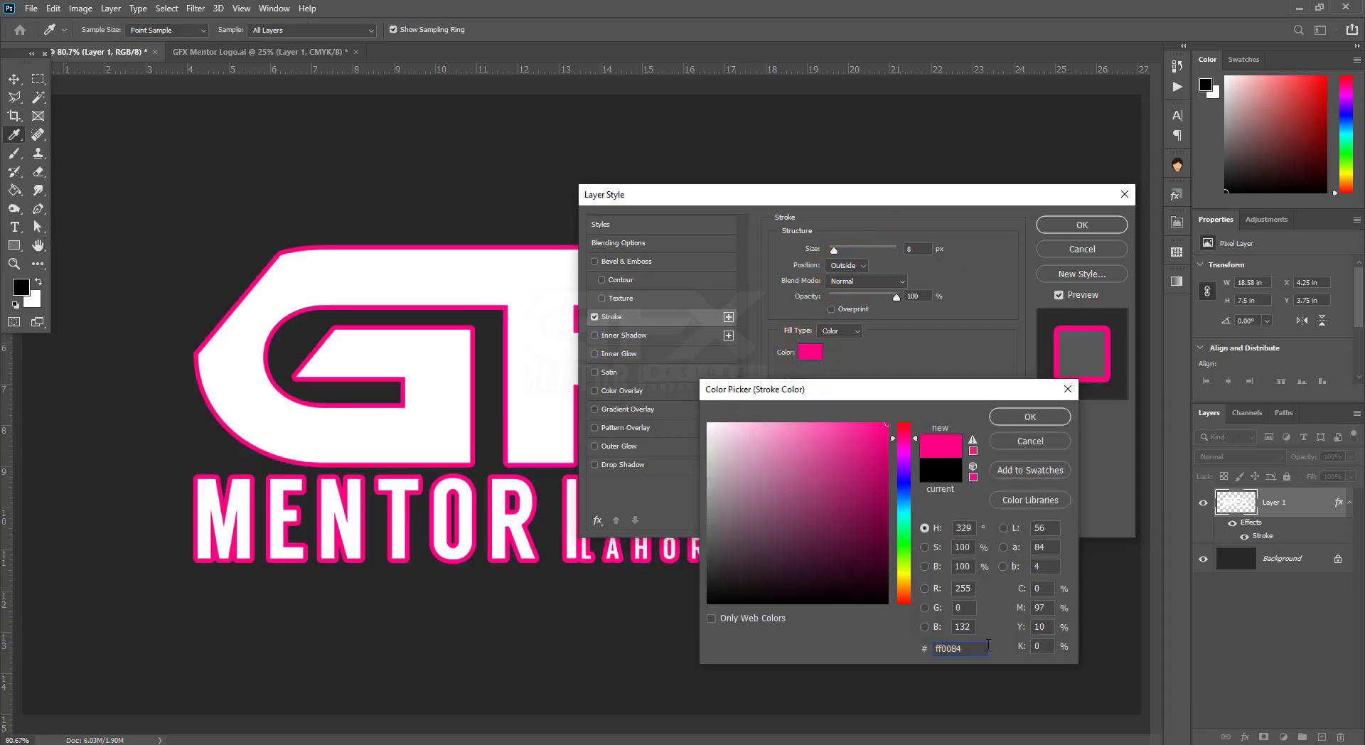
{"action": "left_click", "coordinate": [1020, 419]}
{"action": "left_click", "coordinate": [1075, 225]}
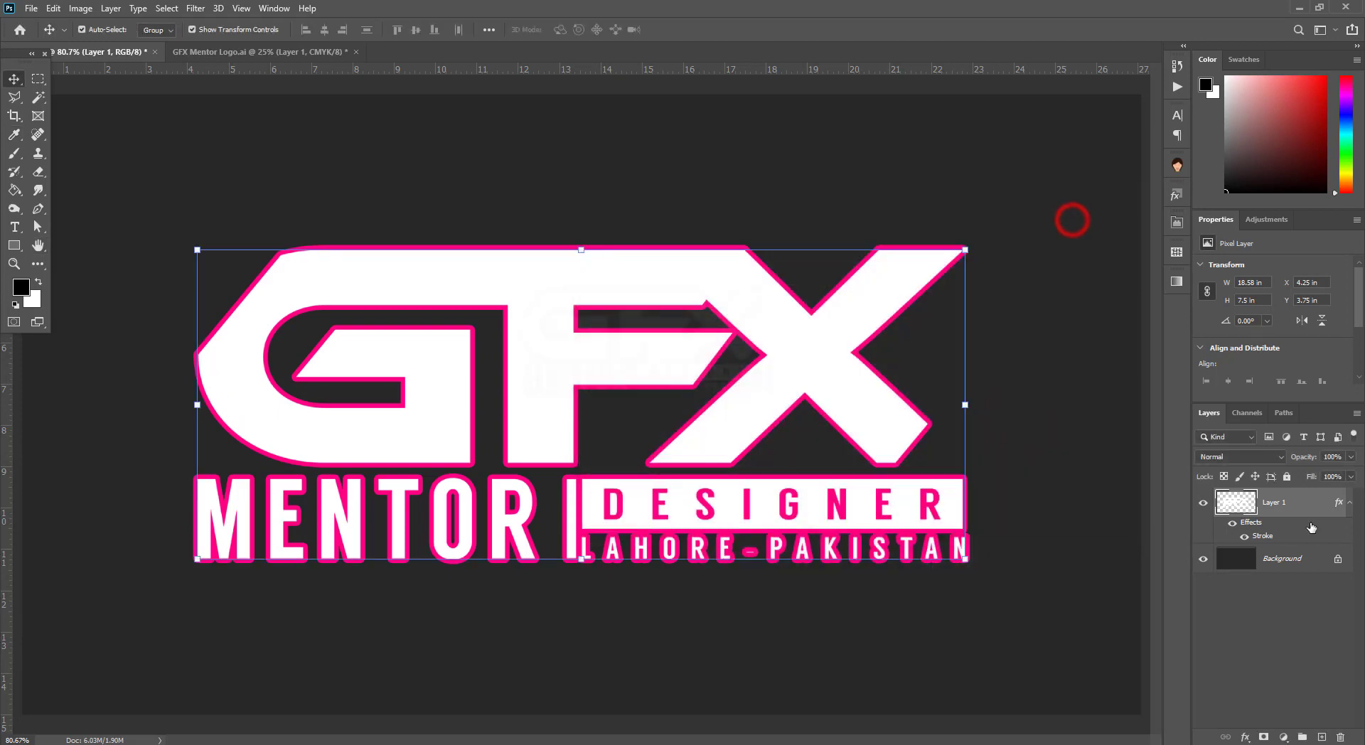
Duplicate the logo layer as 'Middle' and clear its stroke effect.
{"action": "right_click", "coordinate": [1308, 505]}
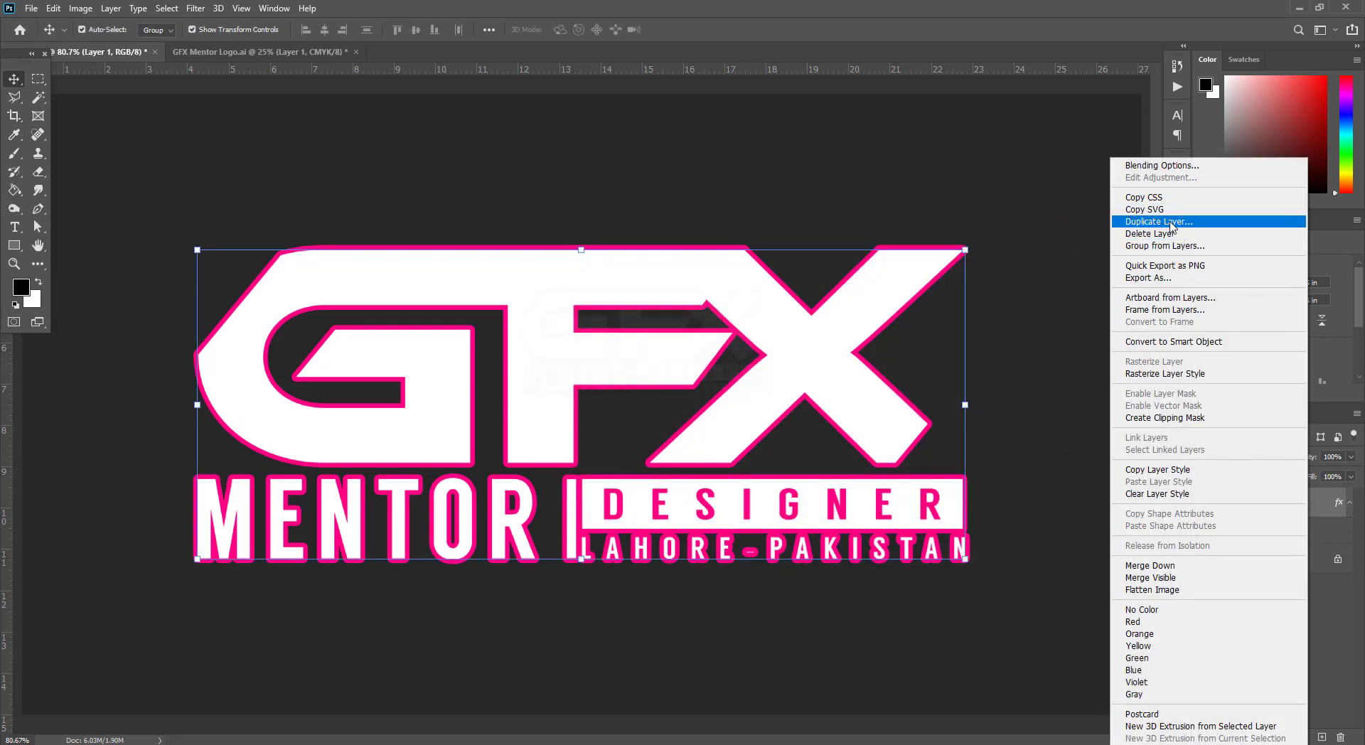
{"action": "left_click", "coordinate": [1174, 221]}
{"action": "type", "text": "Midd"}
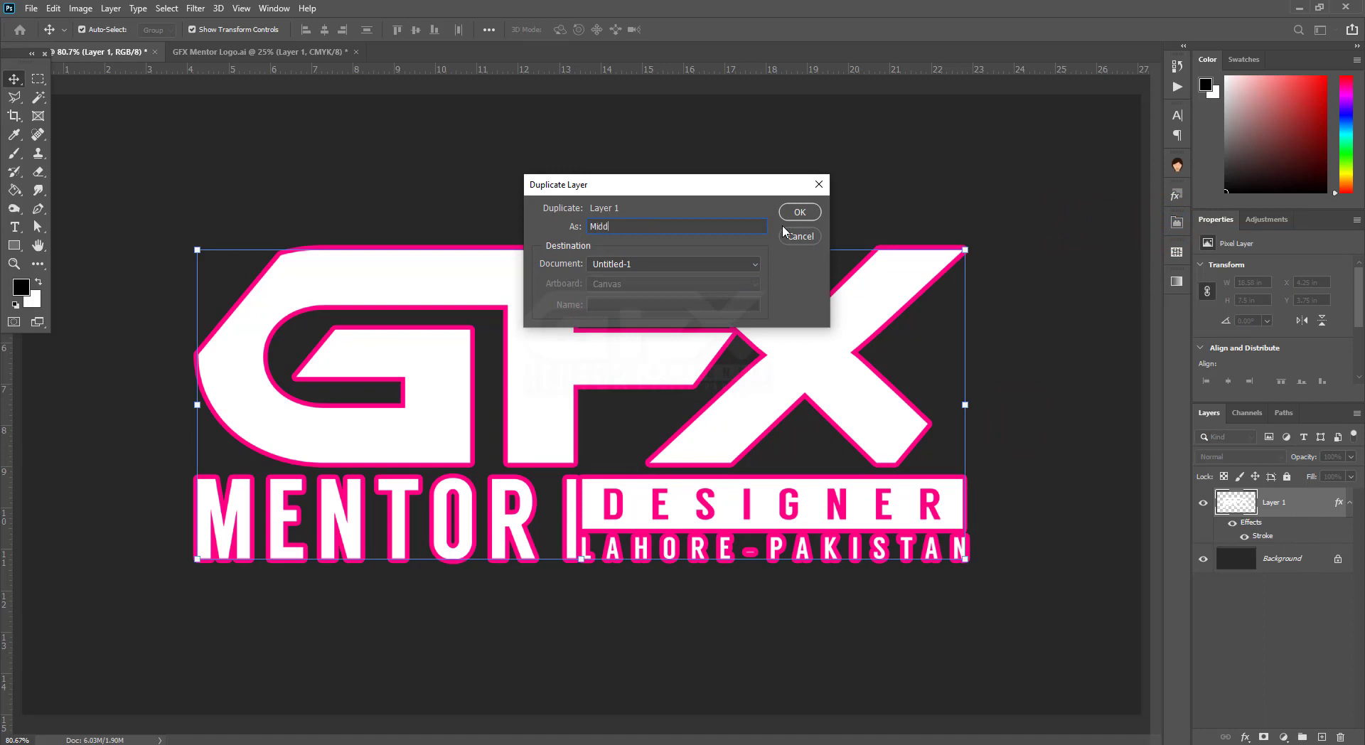
{"action": "type", "text": "le"}
{"action": "left_click", "coordinate": [801, 211]}
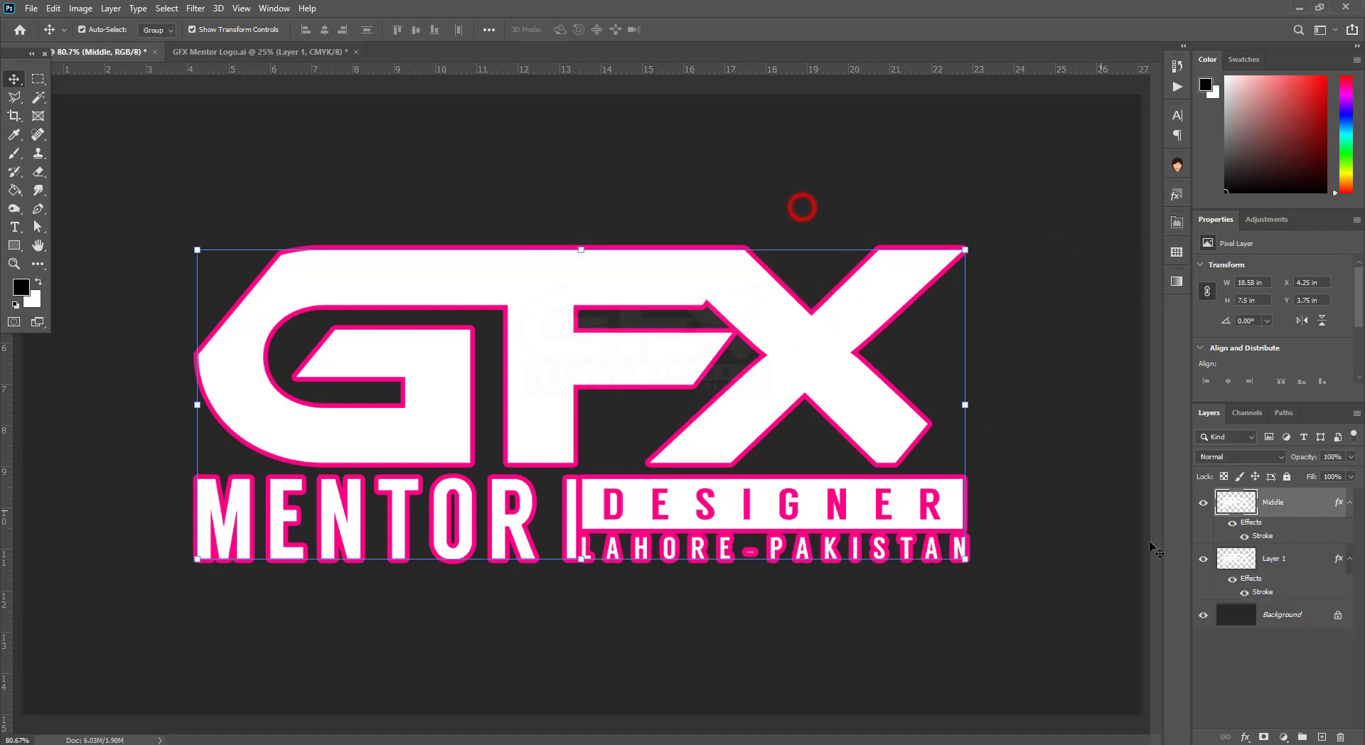
{"action": "right_click", "coordinate": [1312, 511]}
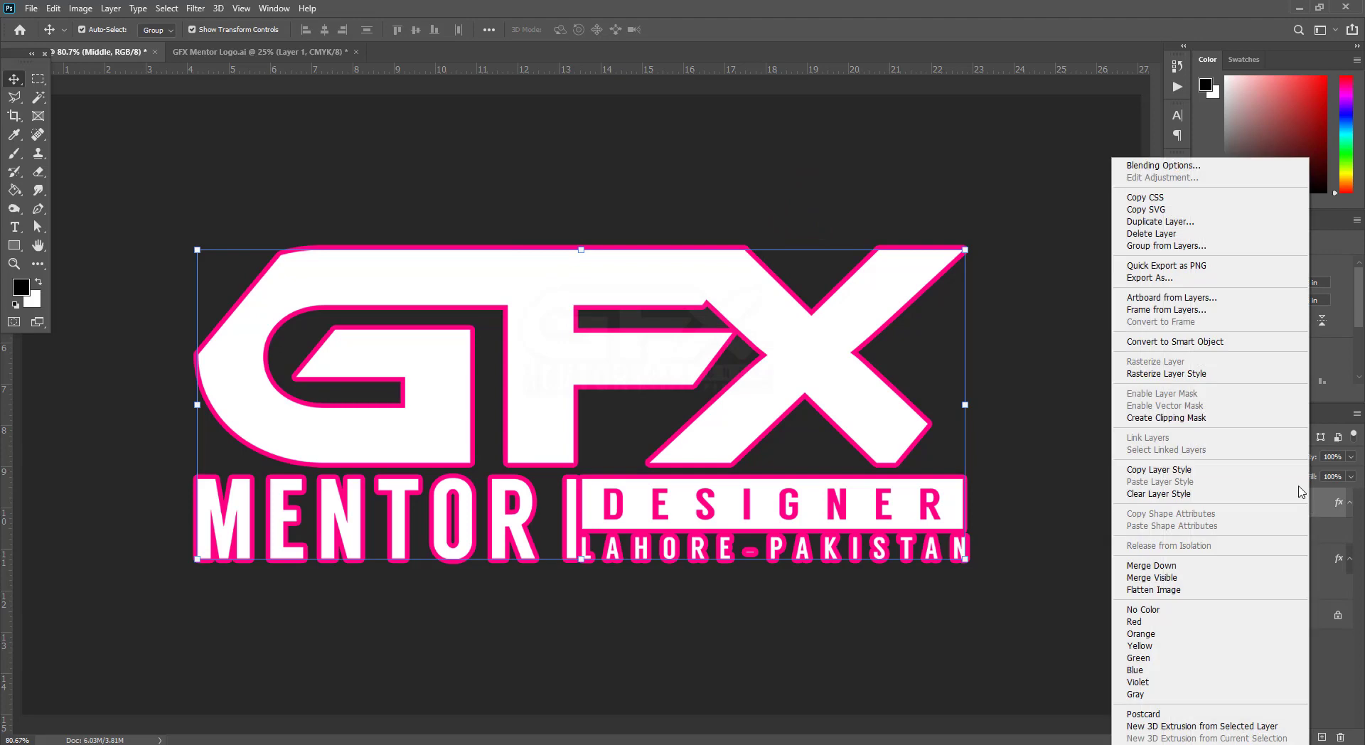
{"action": "left_click", "coordinate": [1166, 489]}
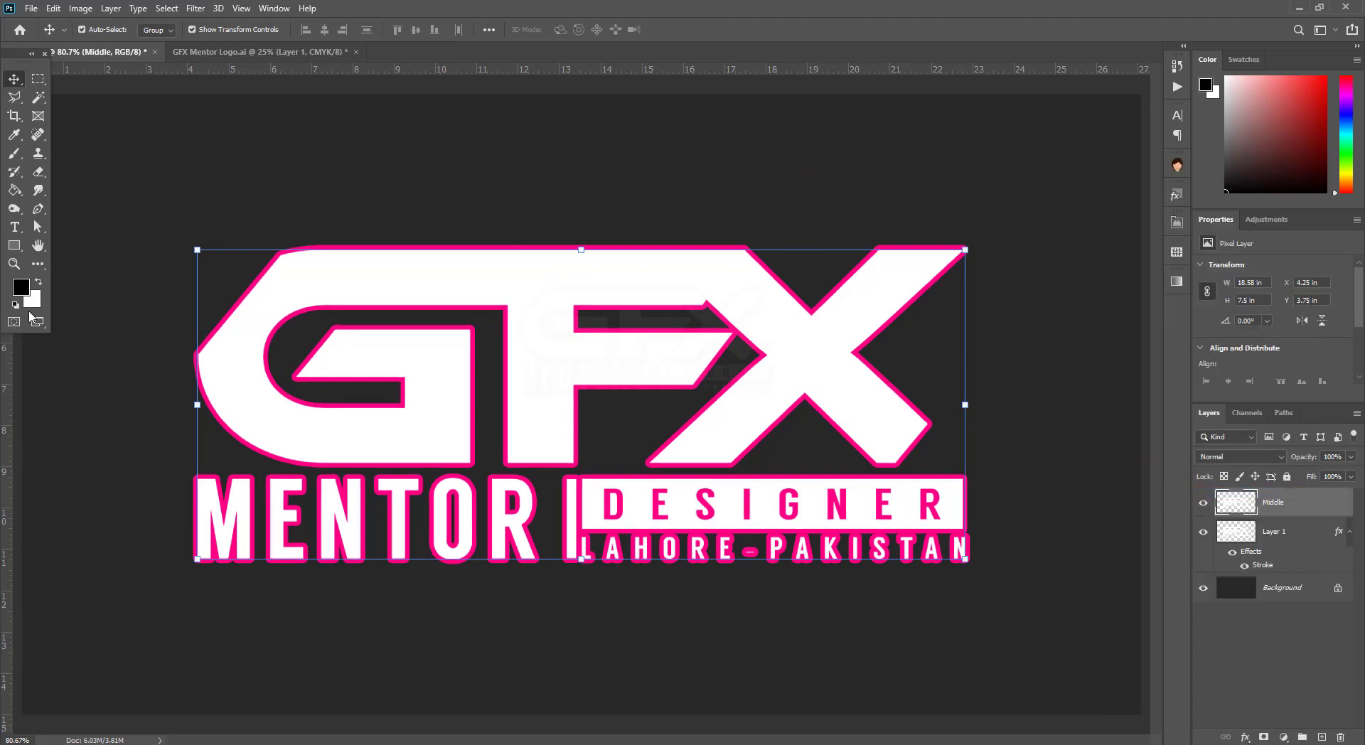
Fill the Middle layer with grey c6c6c6 background colour and nudge it up slightly.
{"action": "left_click", "coordinate": [34, 301]}
{"action": "type", "text": "c6"}
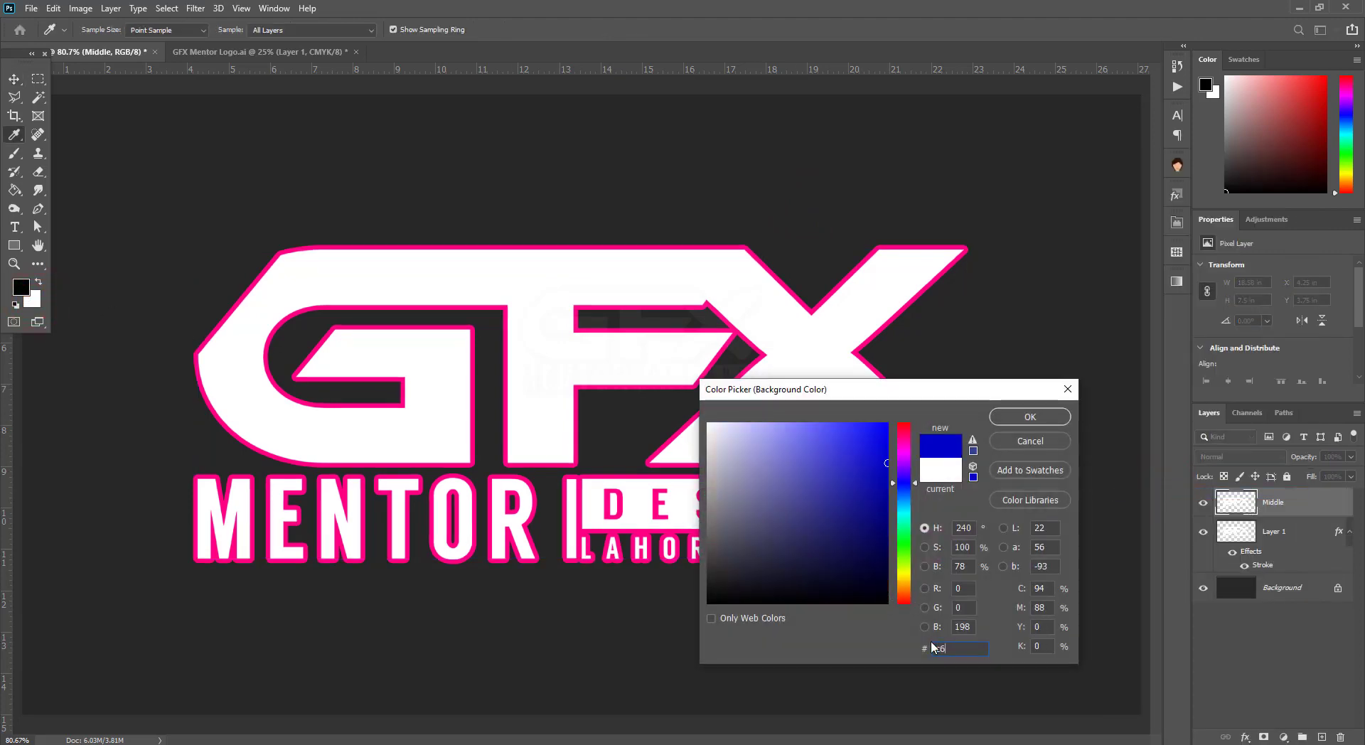
{"action": "type", "text": "c6c6"}
{"action": "left_click", "coordinate": [1015, 417]}
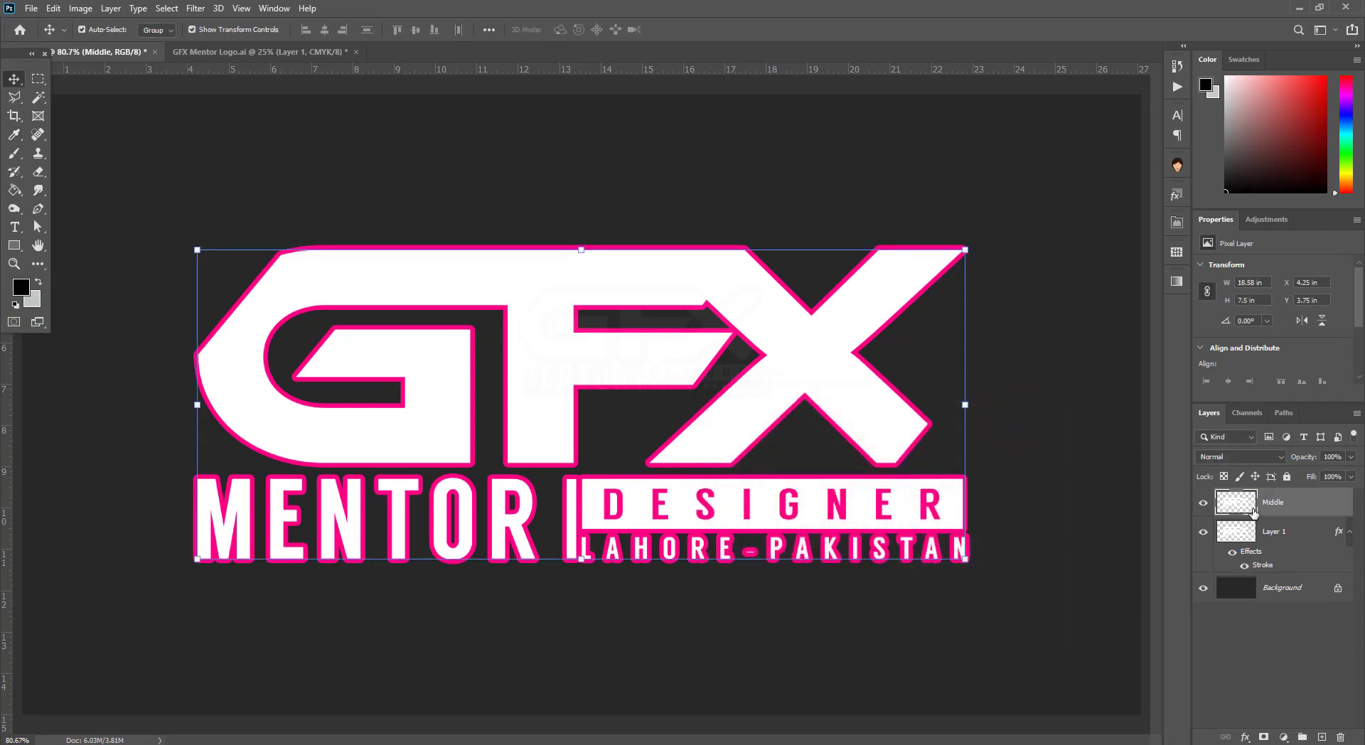
{"action": "key", "text": "ctrl+shift+BackSpace"}
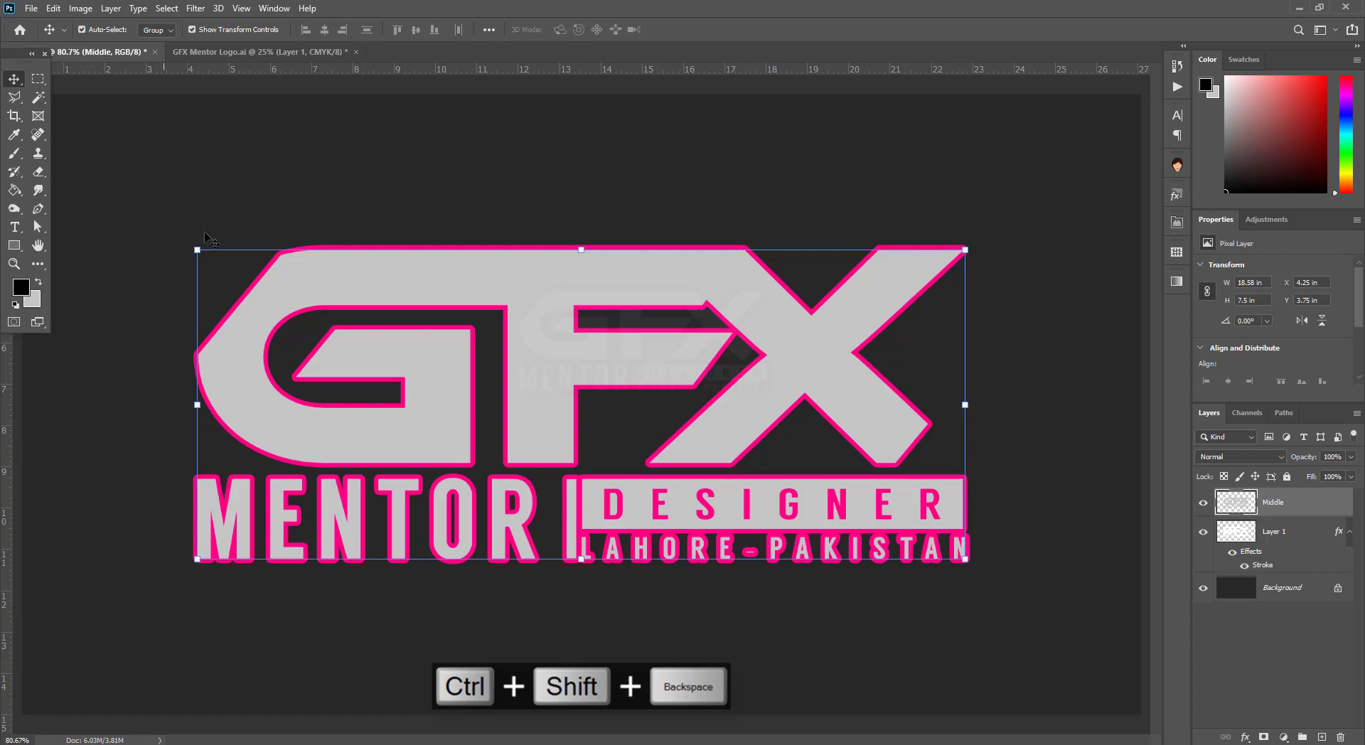
{"action": "key", "text": "Up"}
{"action": "key", "text": "Up"}
{"action": "key", "text": "Up"}
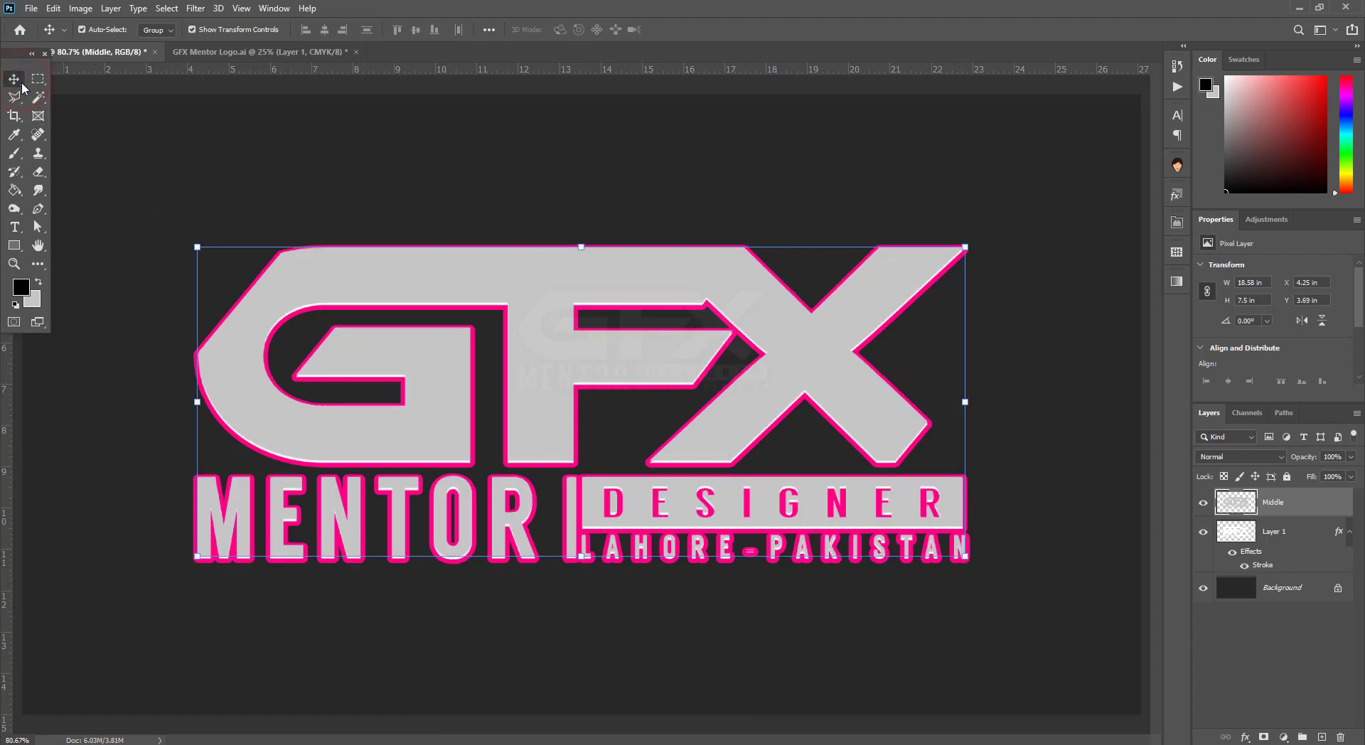
{"action": "key", "text": "Left"}
{"action": "key", "text": "Left"}
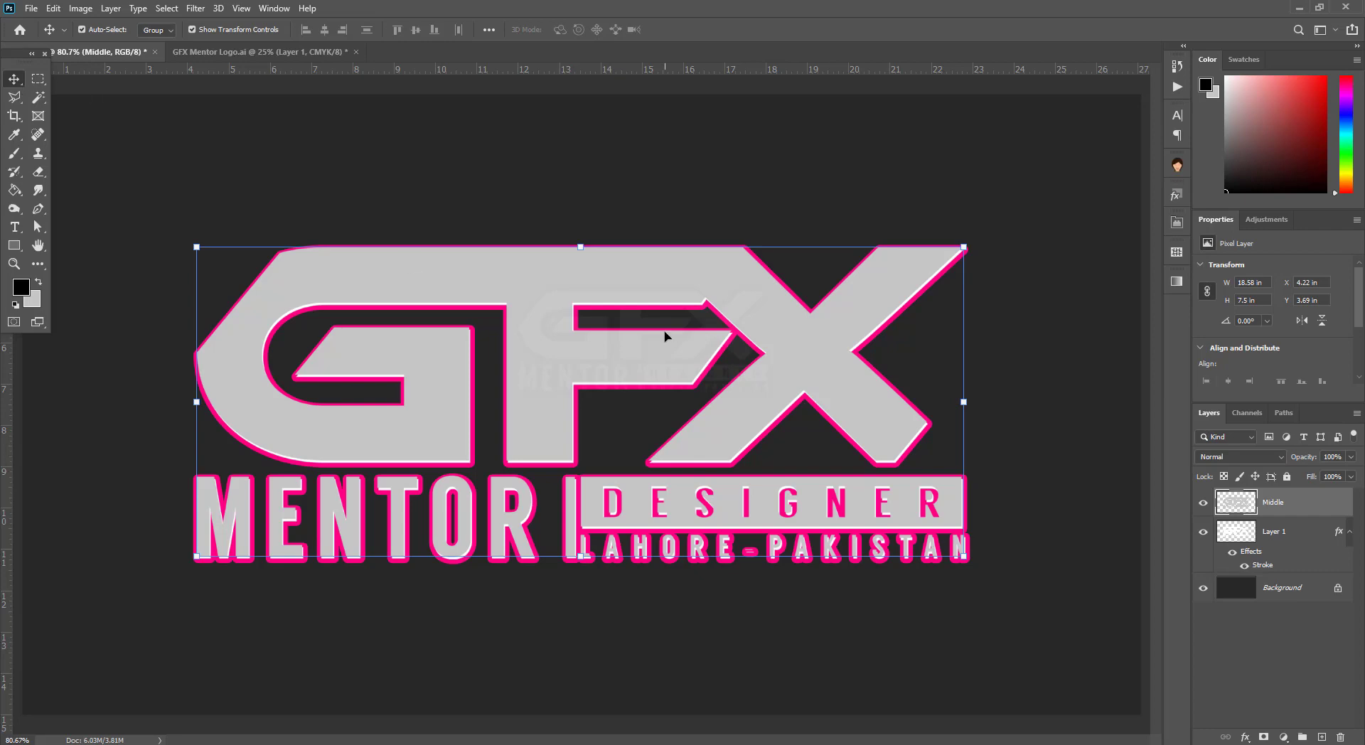
{"action": "key", "text": "Right"}
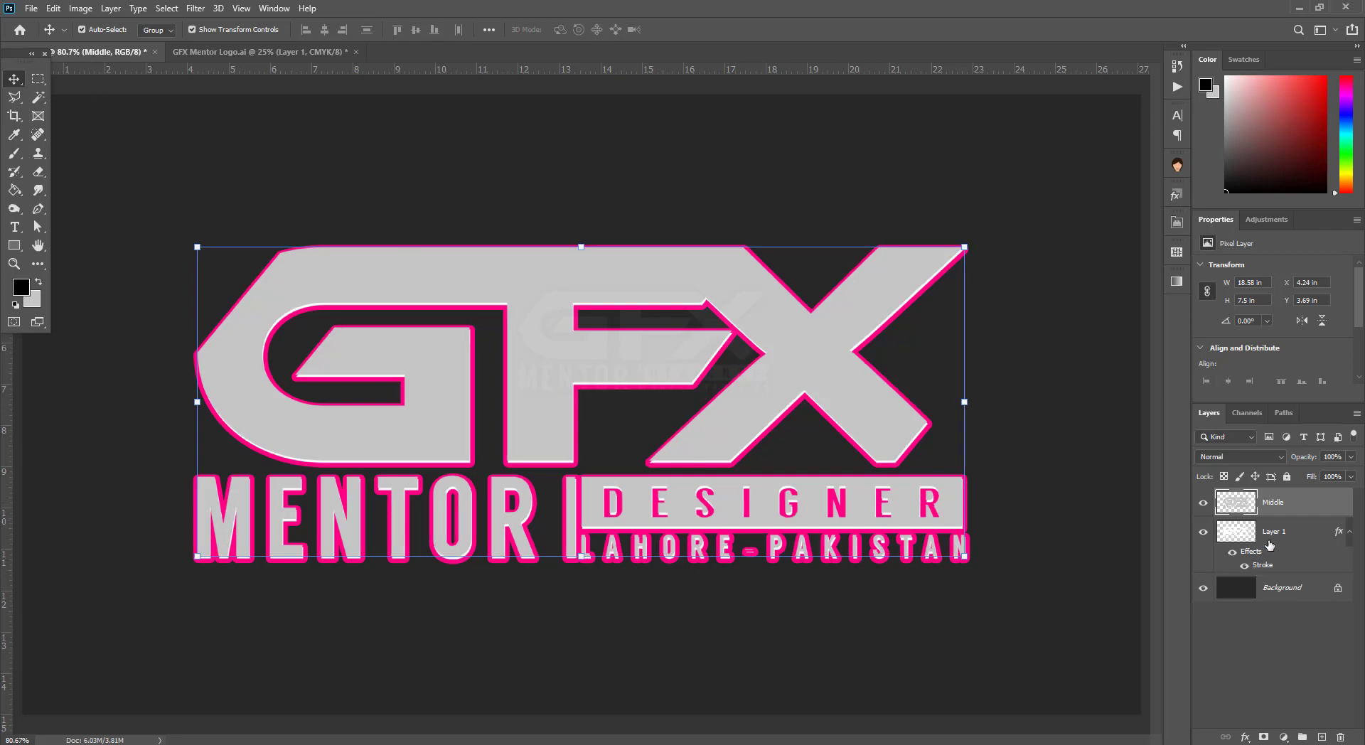
Give the Middle layer a 5 px Stroke coloured #8c054a.
{"action": "right_click", "coordinate": [1299, 507]}
{"action": "left_click", "coordinate": [1150, 165]}
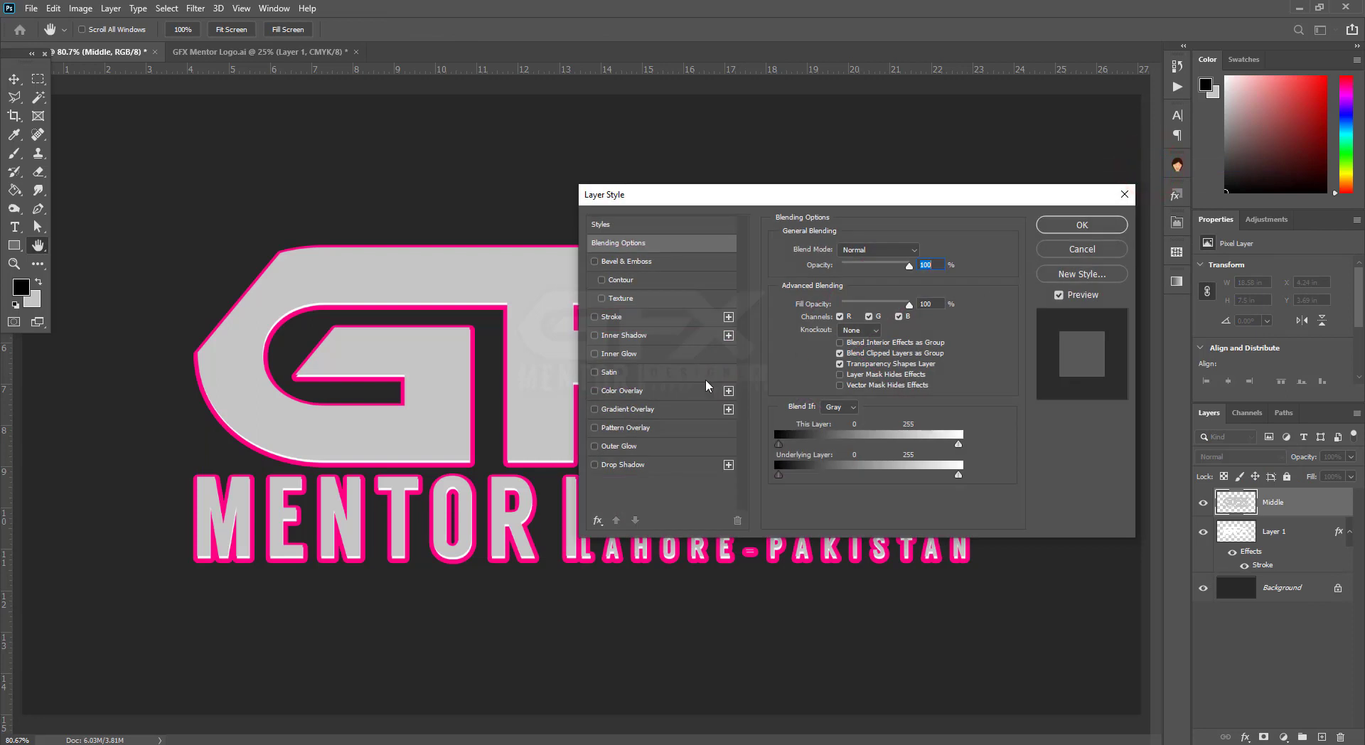
{"action": "left_click", "coordinate": [610, 316]}
{"action": "double_click", "coordinate": [916, 249]}
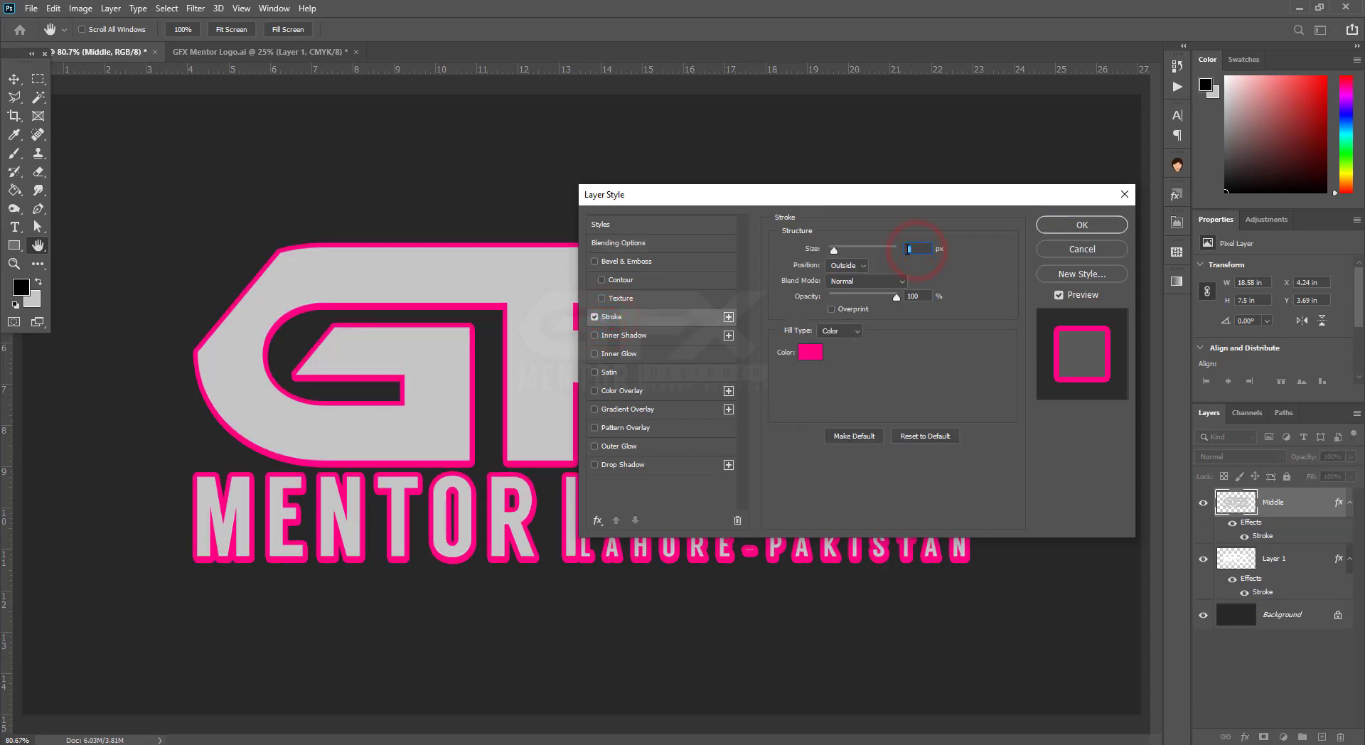
{"action": "type", "text": "5"}
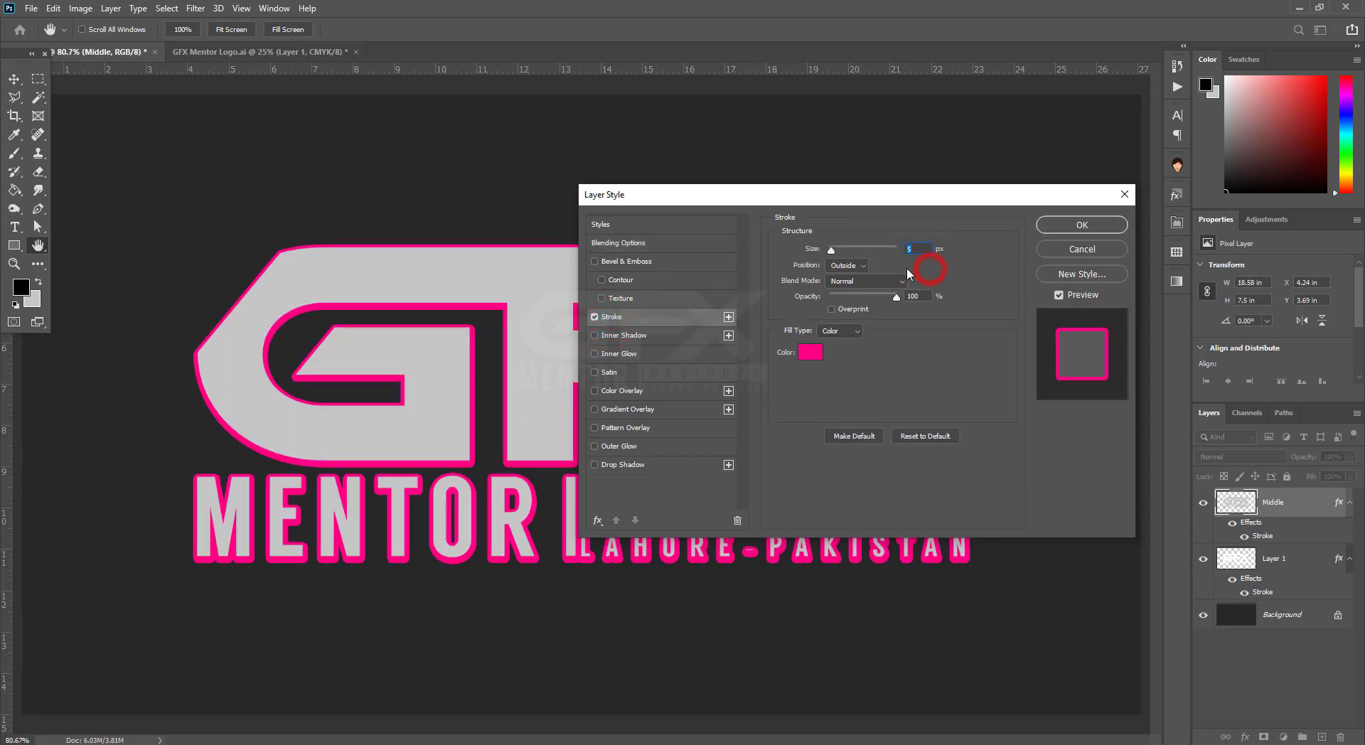
{"action": "left_click", "coordinate": [810, 352]}
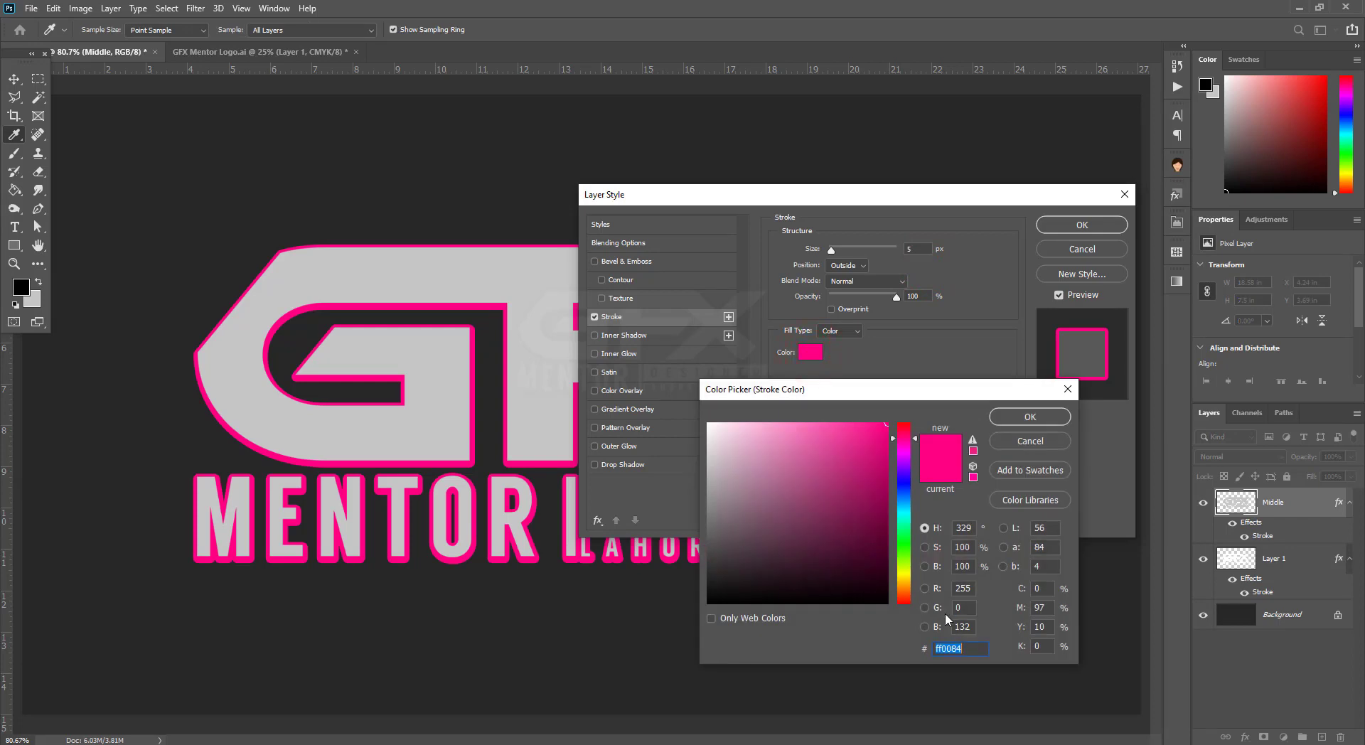
{"action": "type", "text": "8c054"}
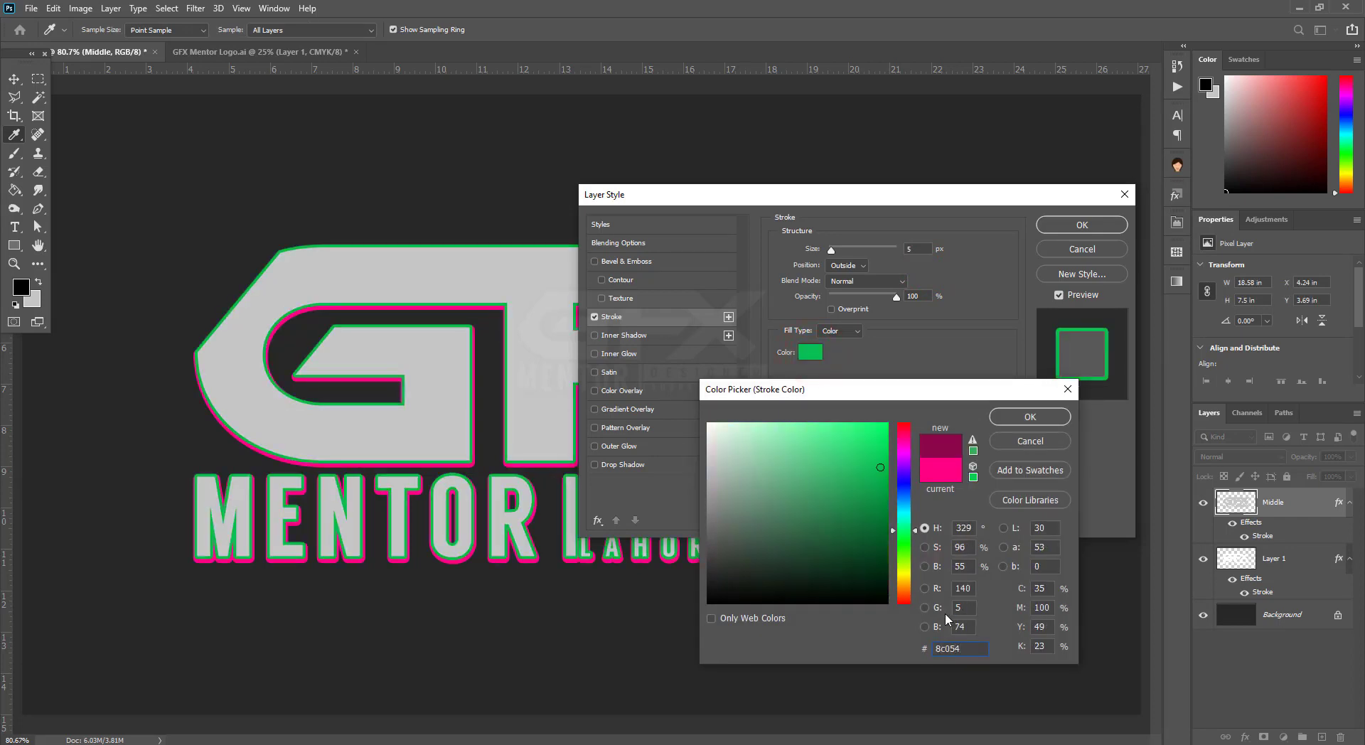
{"action": "type", "text": "a"}
{"action": "left_click", "coordinate": [1024, 417]}
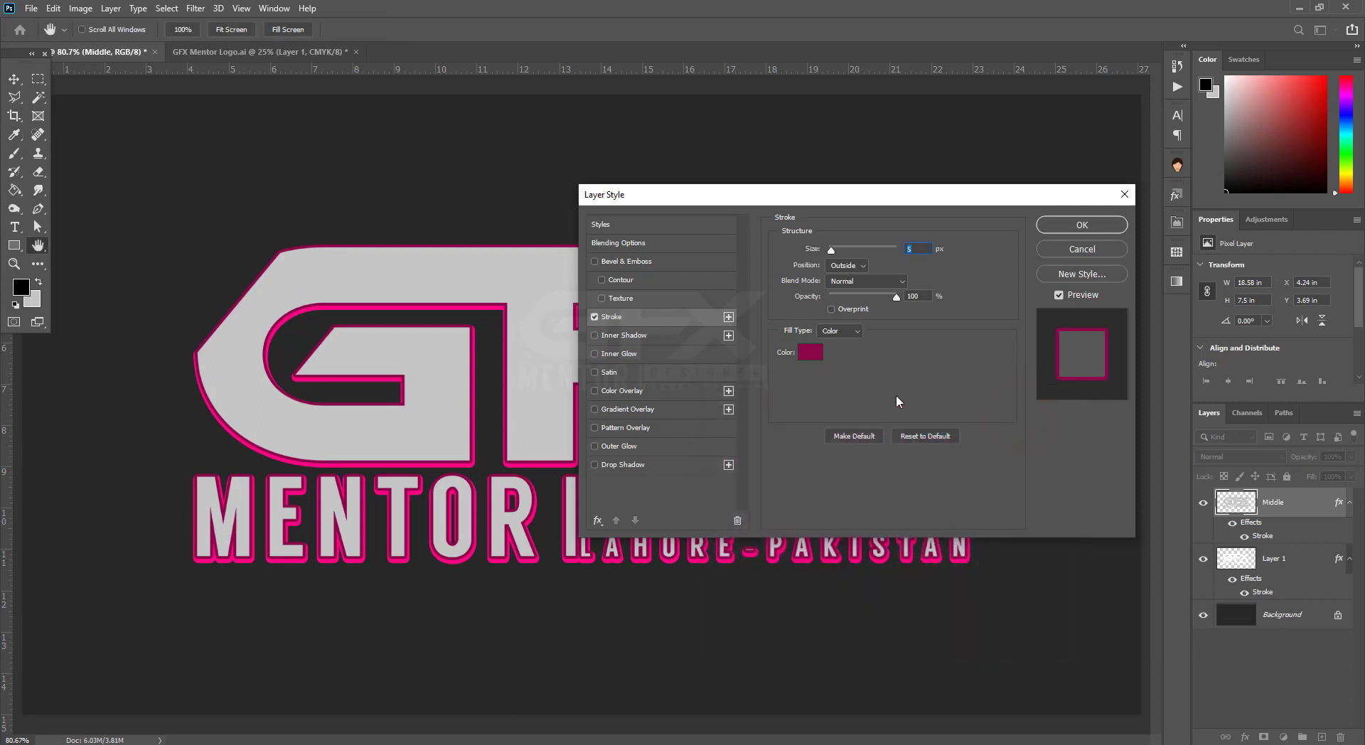
Add an Overlay Inner Glow to the Middle layer at 53% opacity.
{"action": "left_click", "coordinate": [614, 358]}
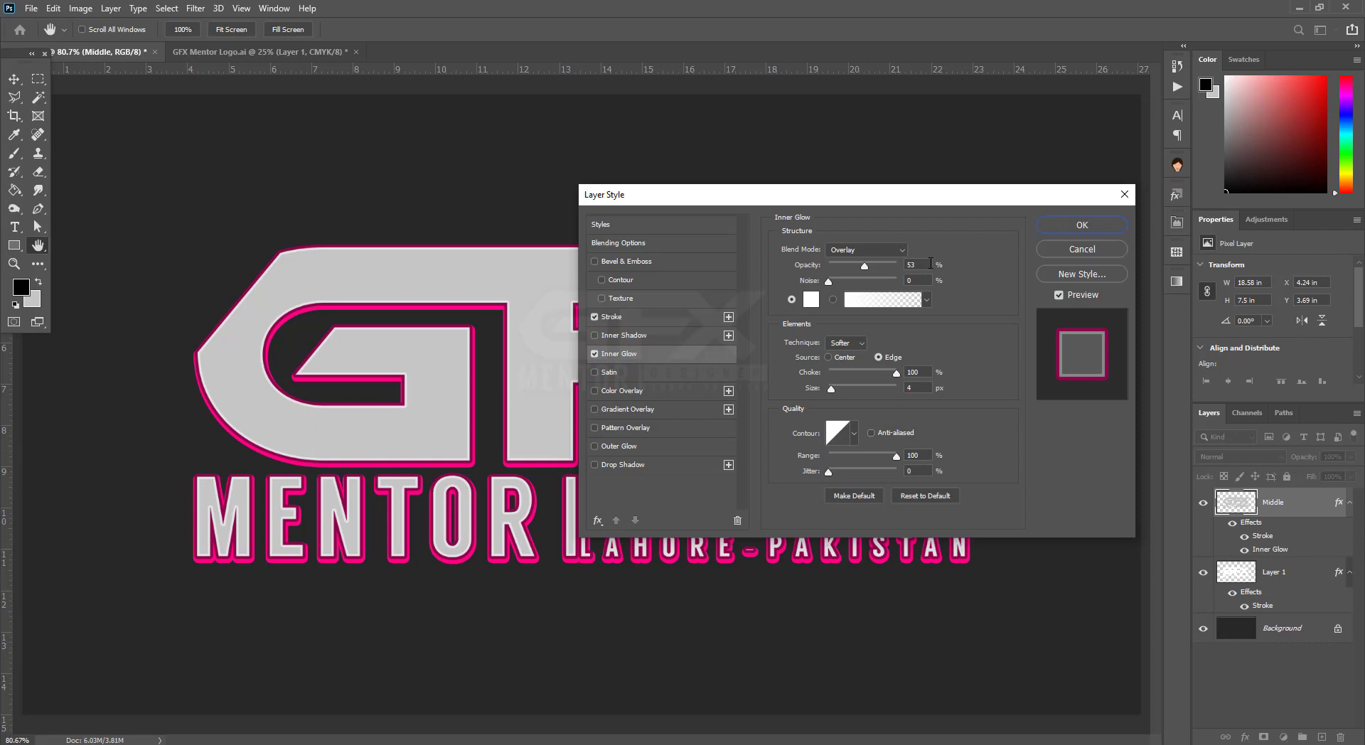
{"action": "left_click", "coordinate": [878, 250]}
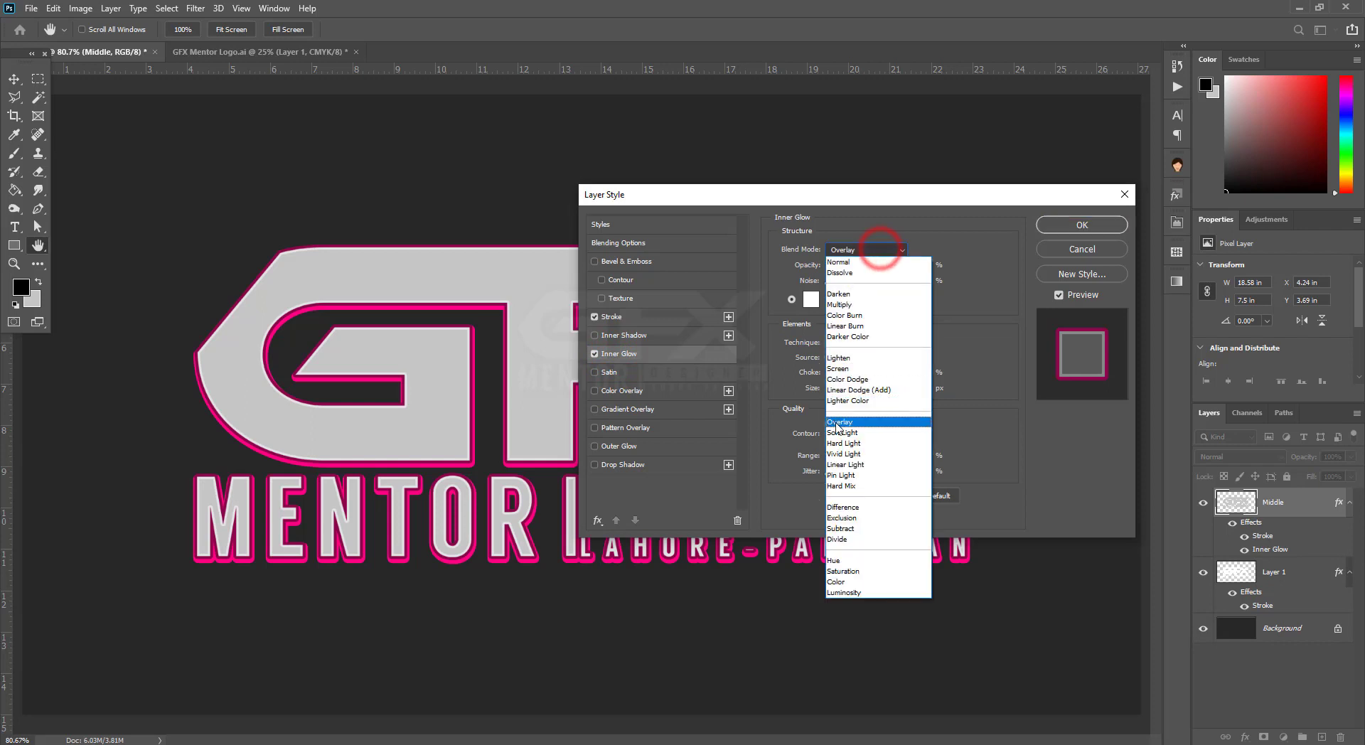
{"action": "left_click", "coordinate": [883, 251]}
{"action": "left_click", "coordinate": [901, 263]}
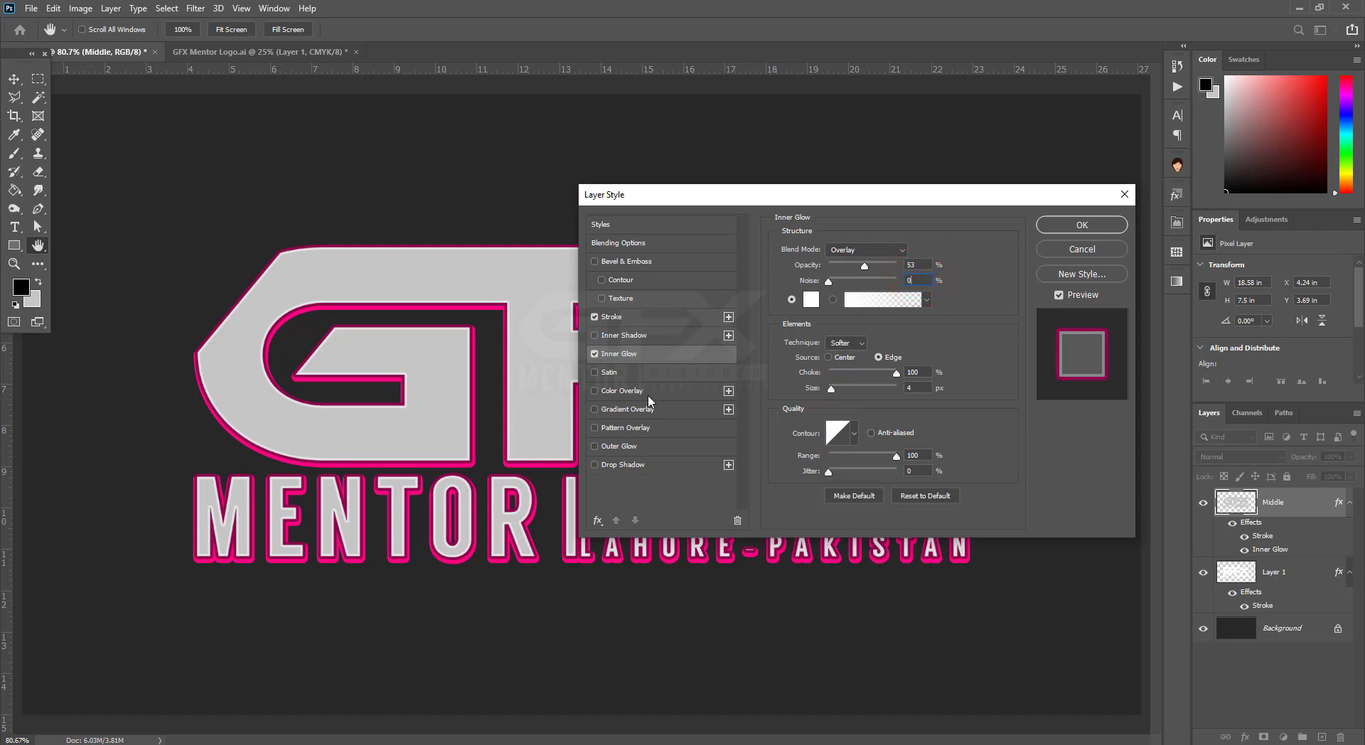
Add a Gradient Overlay running from light pink f6b6ce to pink e35b9b.
{"action": "left_click", "coordinate": [627, 410]}
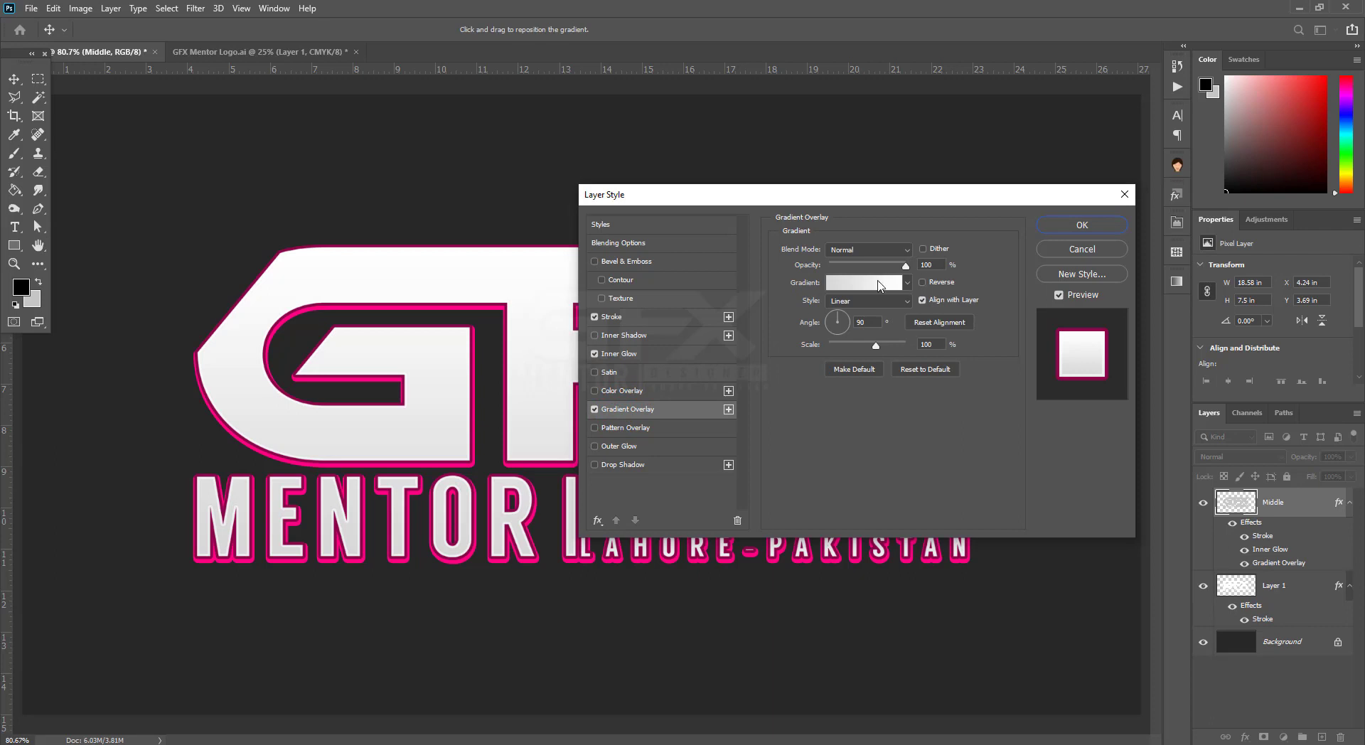
{"action": "left_click", "coordinate": [879, 284]}
{"action": "left_click", "coordinate": [819, 375]}
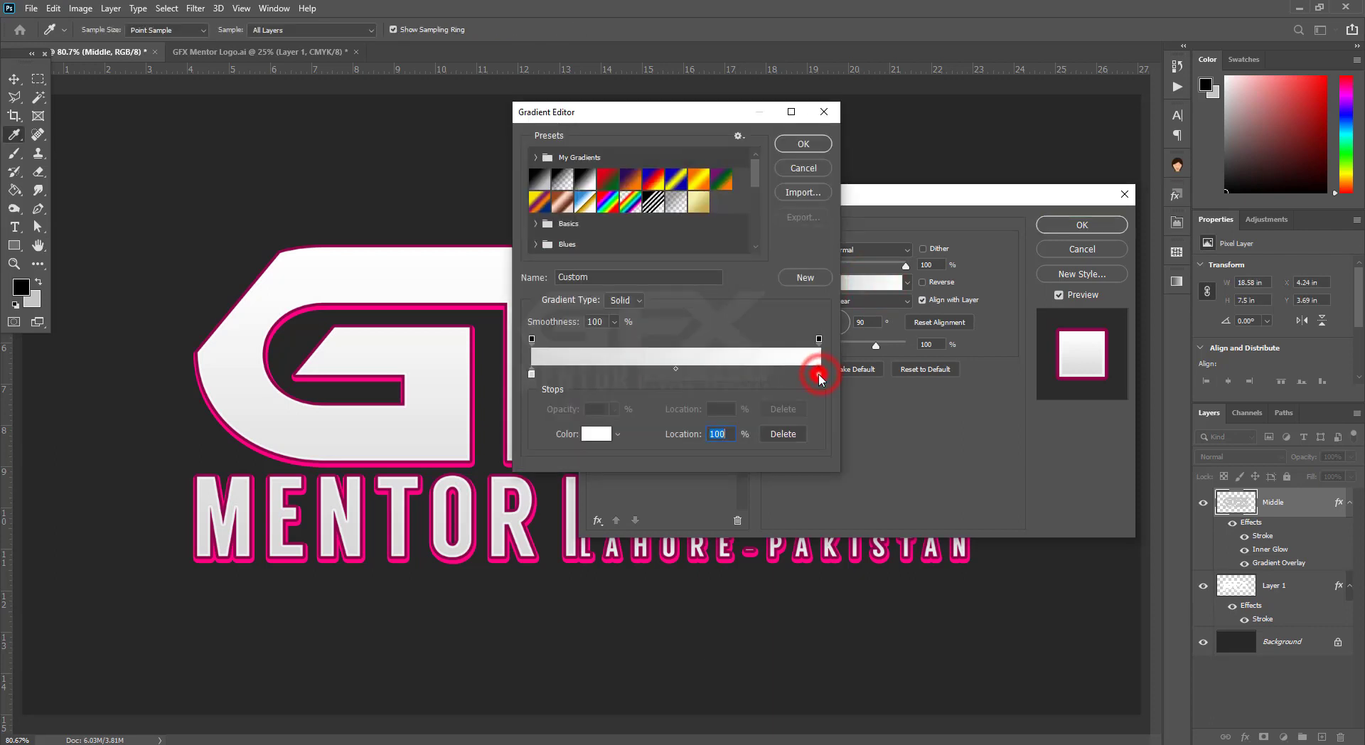
{"action": "double_click", "coordinate": [819, 374]}
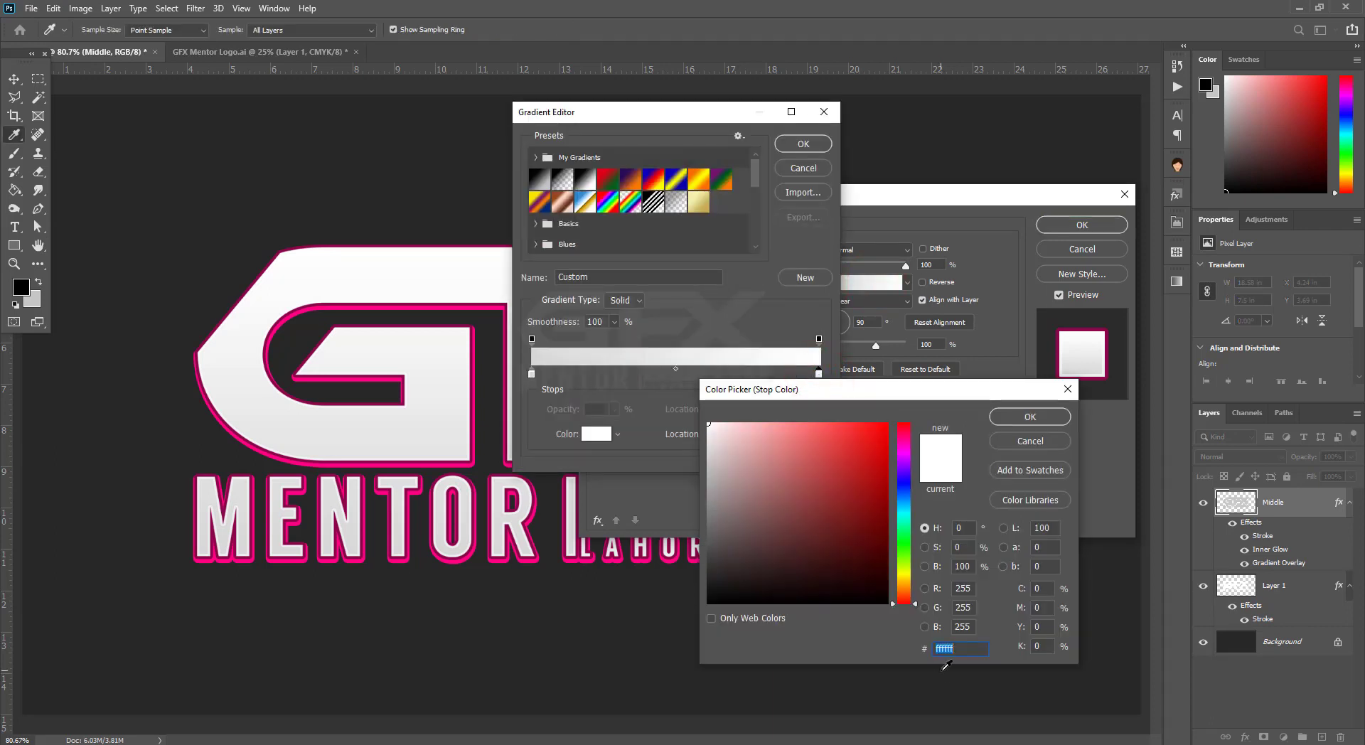
{"action": "type", "text": "e35"}
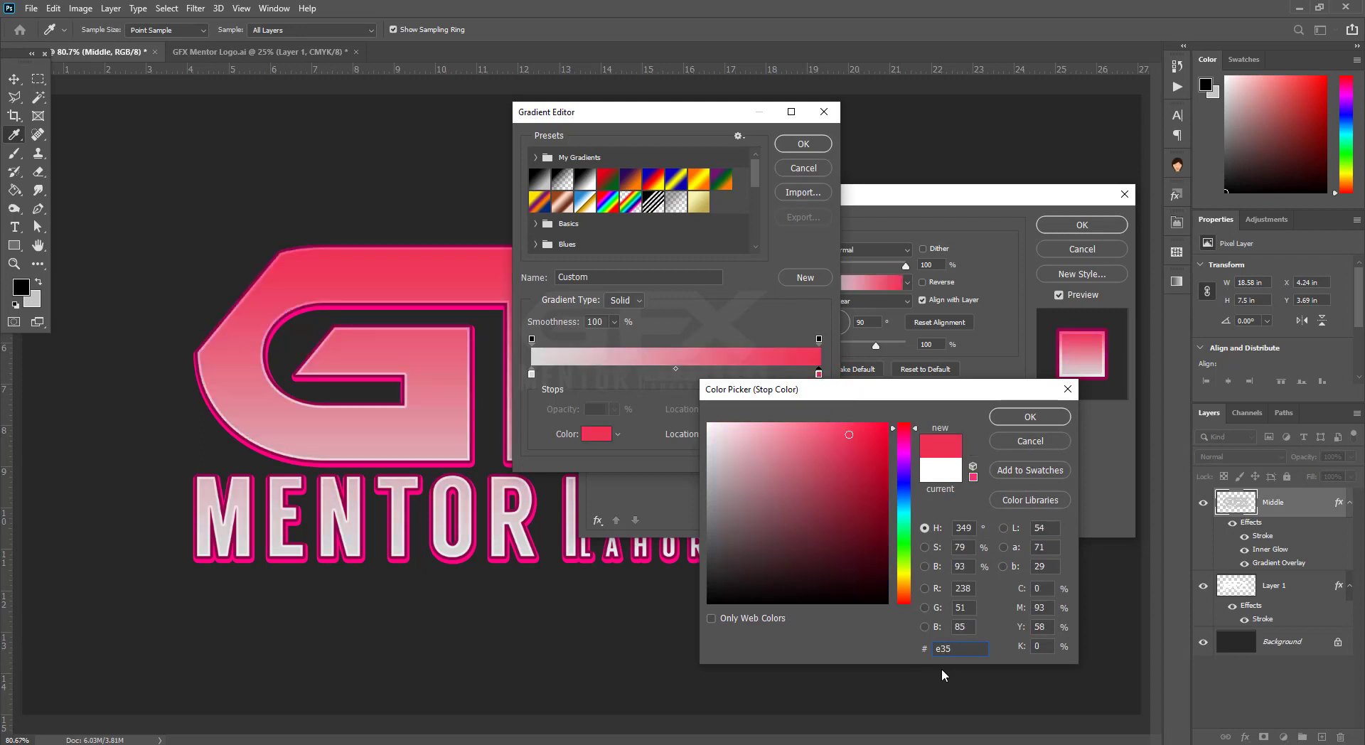
{"action": "type", "text": "b9b"}
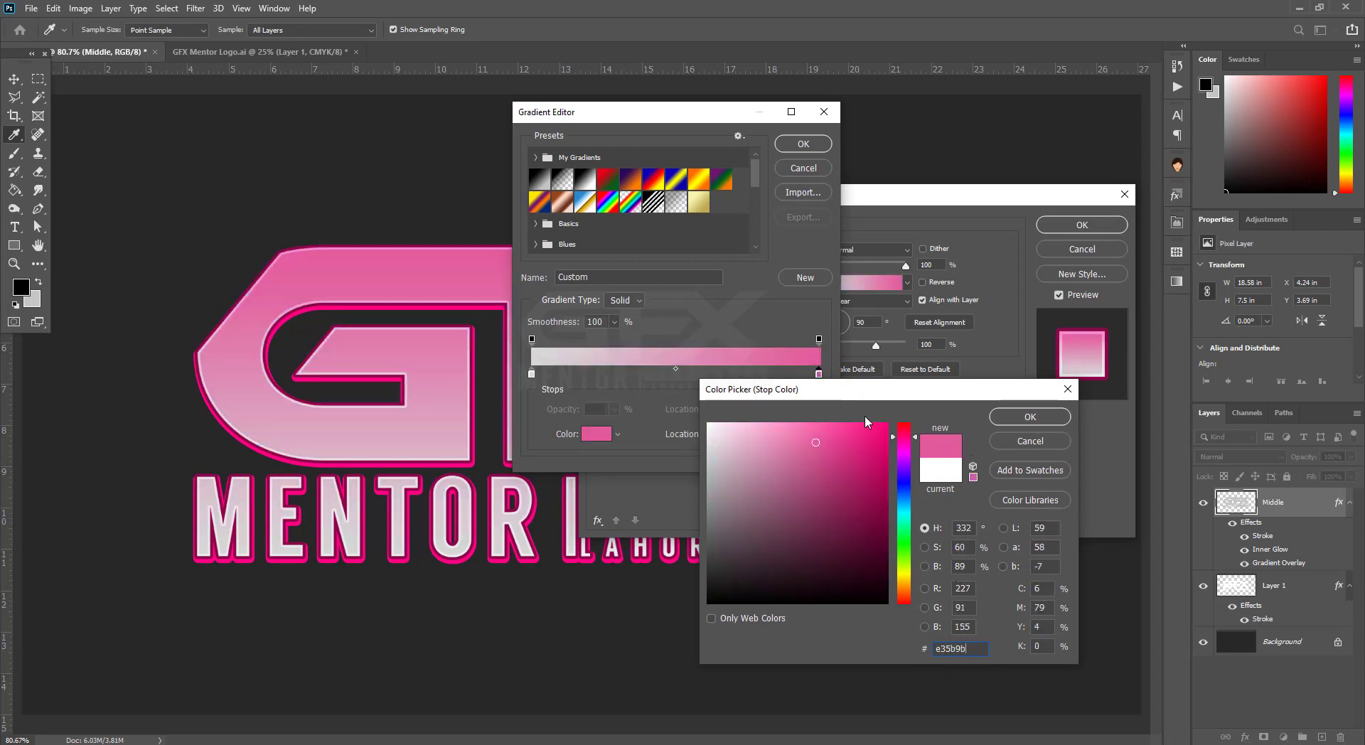
{"action": "left_click", "coordinate": [1017, 416]}
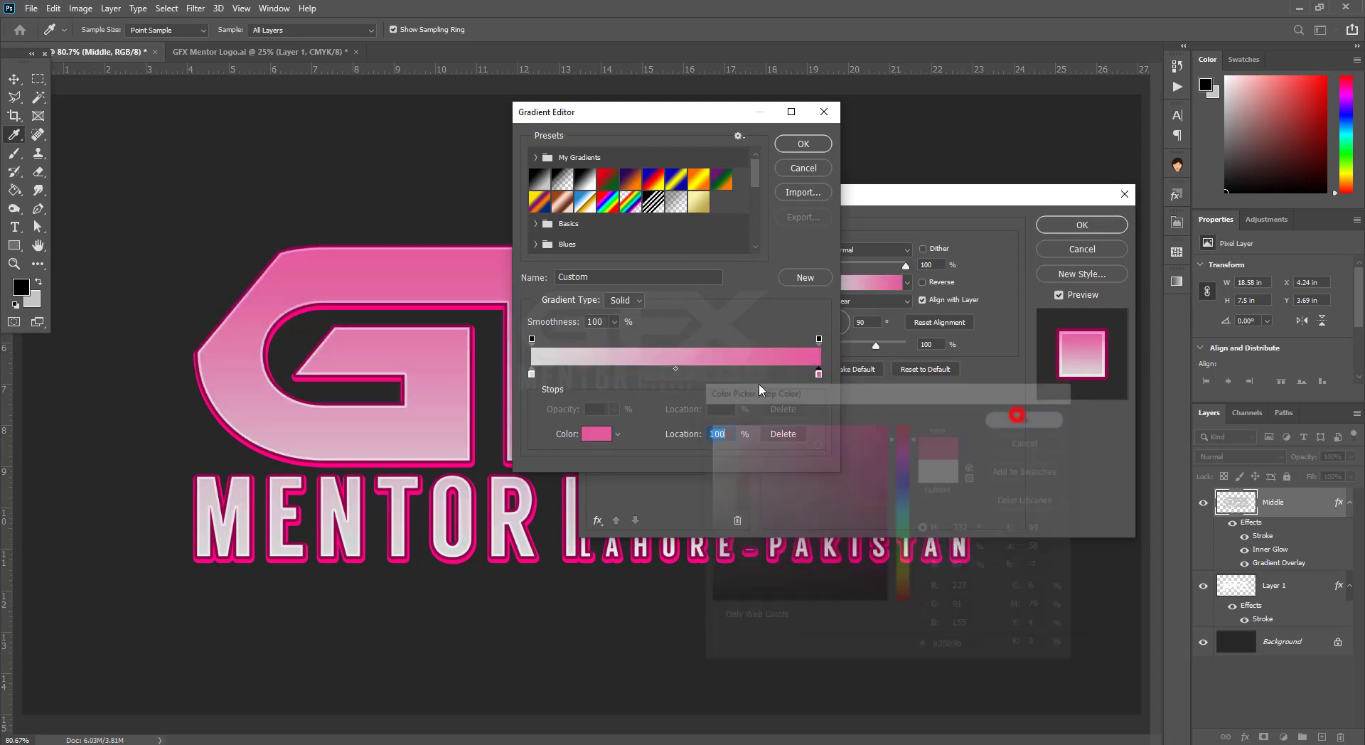
{"action": "double_click", "coordinate": [531, 375]}
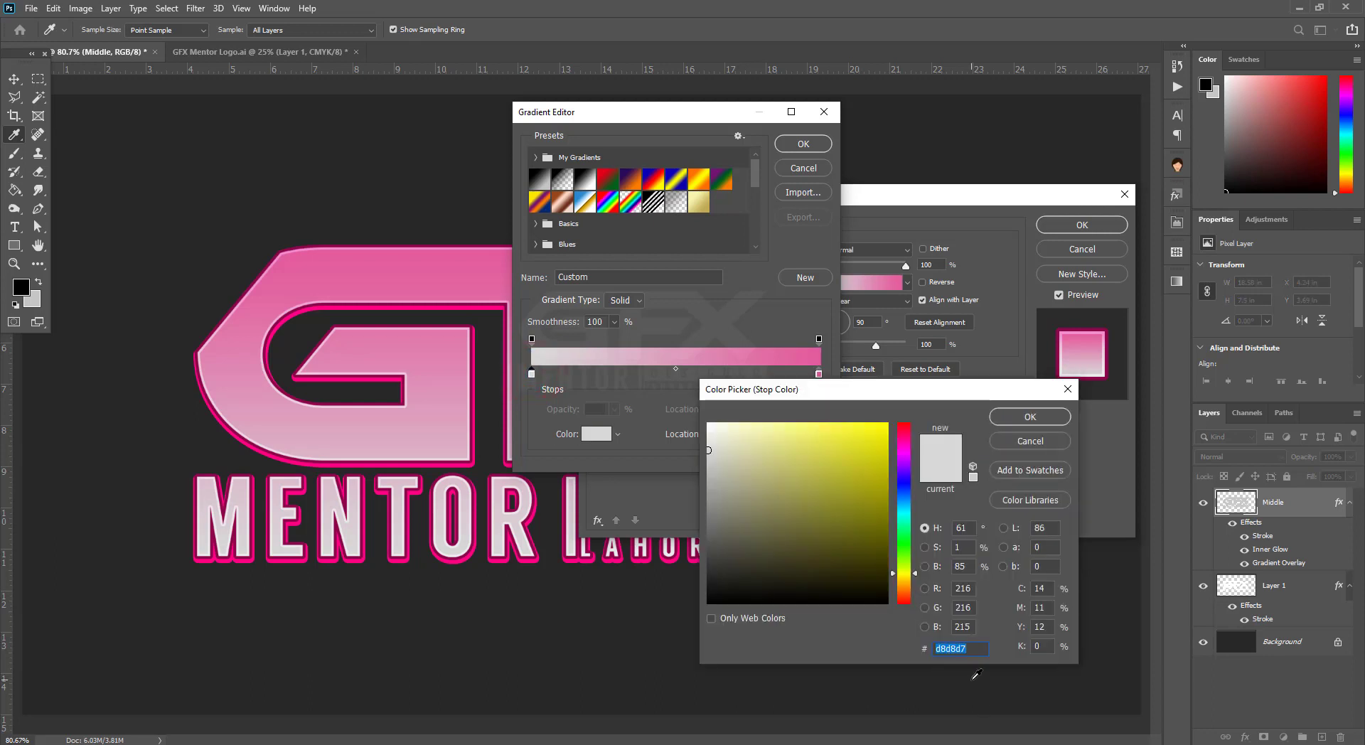
{"action": "type", "text": "00f6b6"}
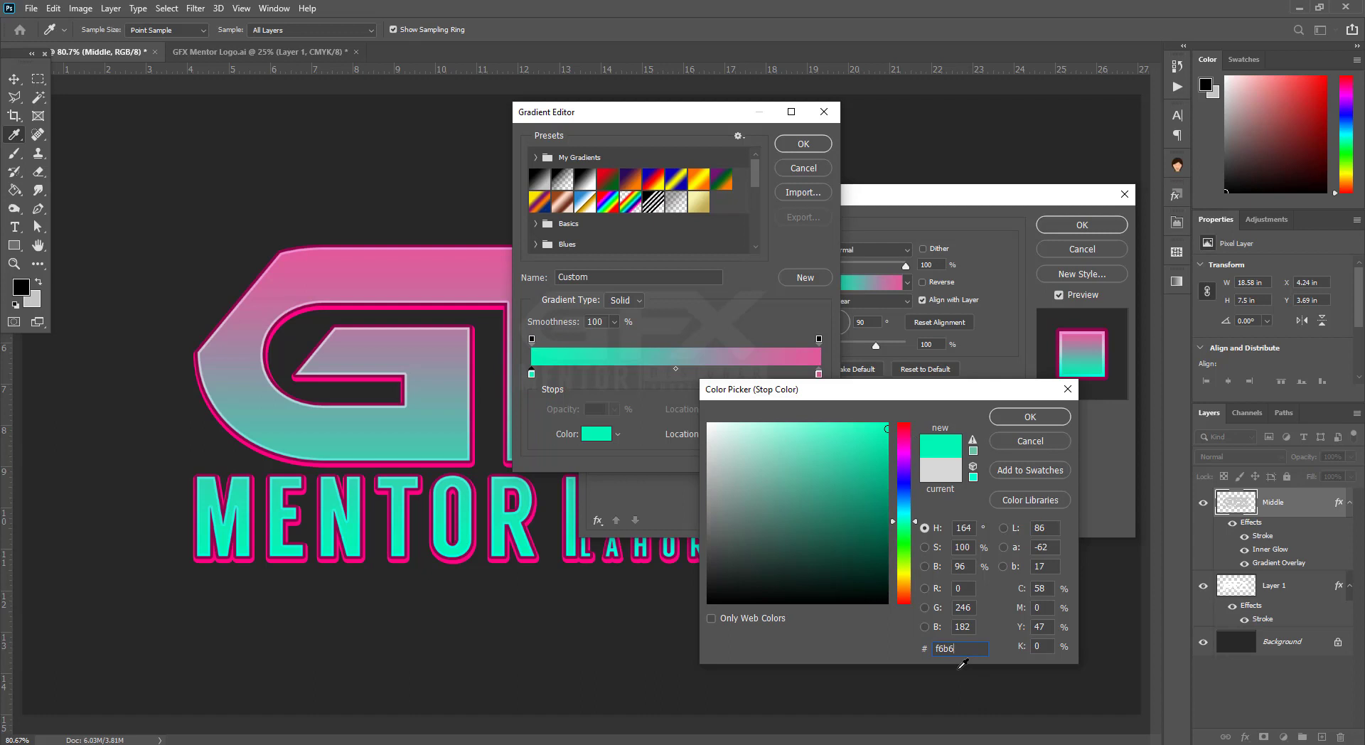
{"action": "type", "text": "ce"}
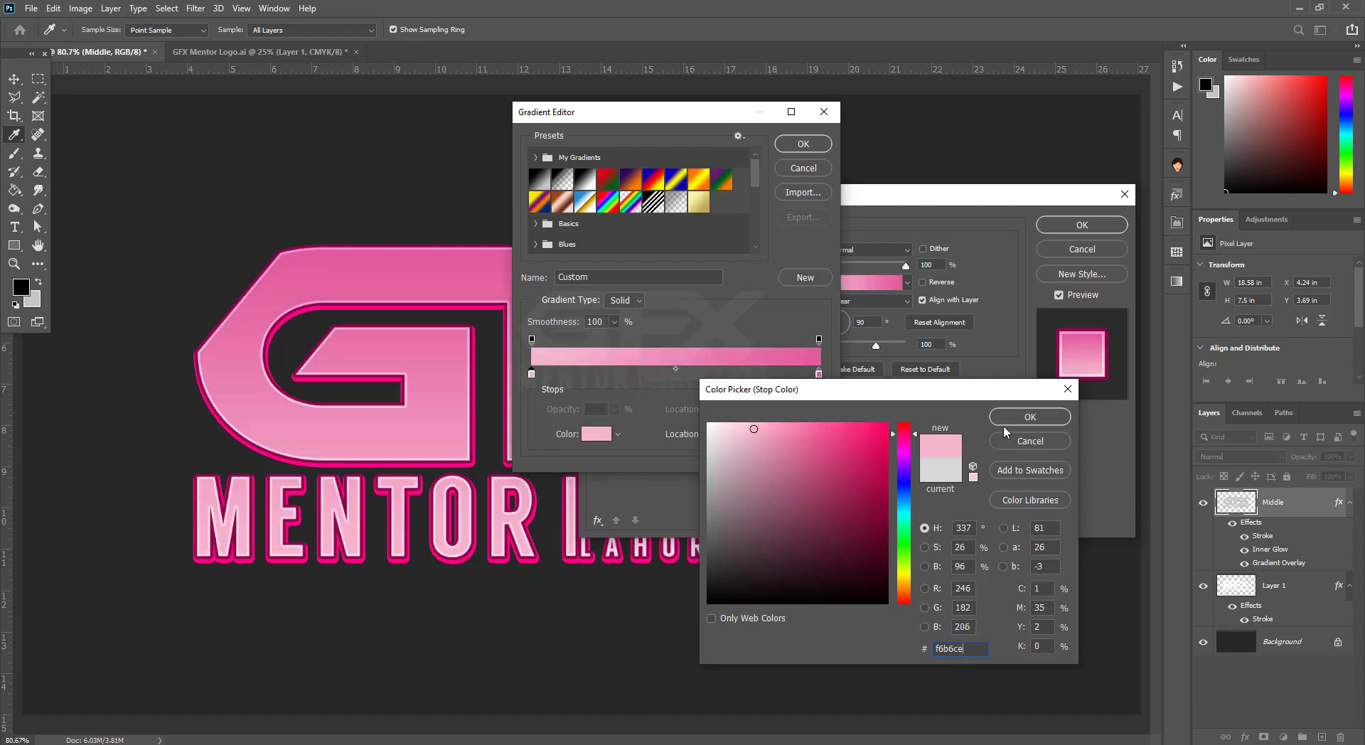
{"action": "left_click", "coordinate": [1006, 416]}
Switch the Gradient Overlay to Reflected style with a 46% scale.
{"action": "left_click", "coordinate": [797, 142]}
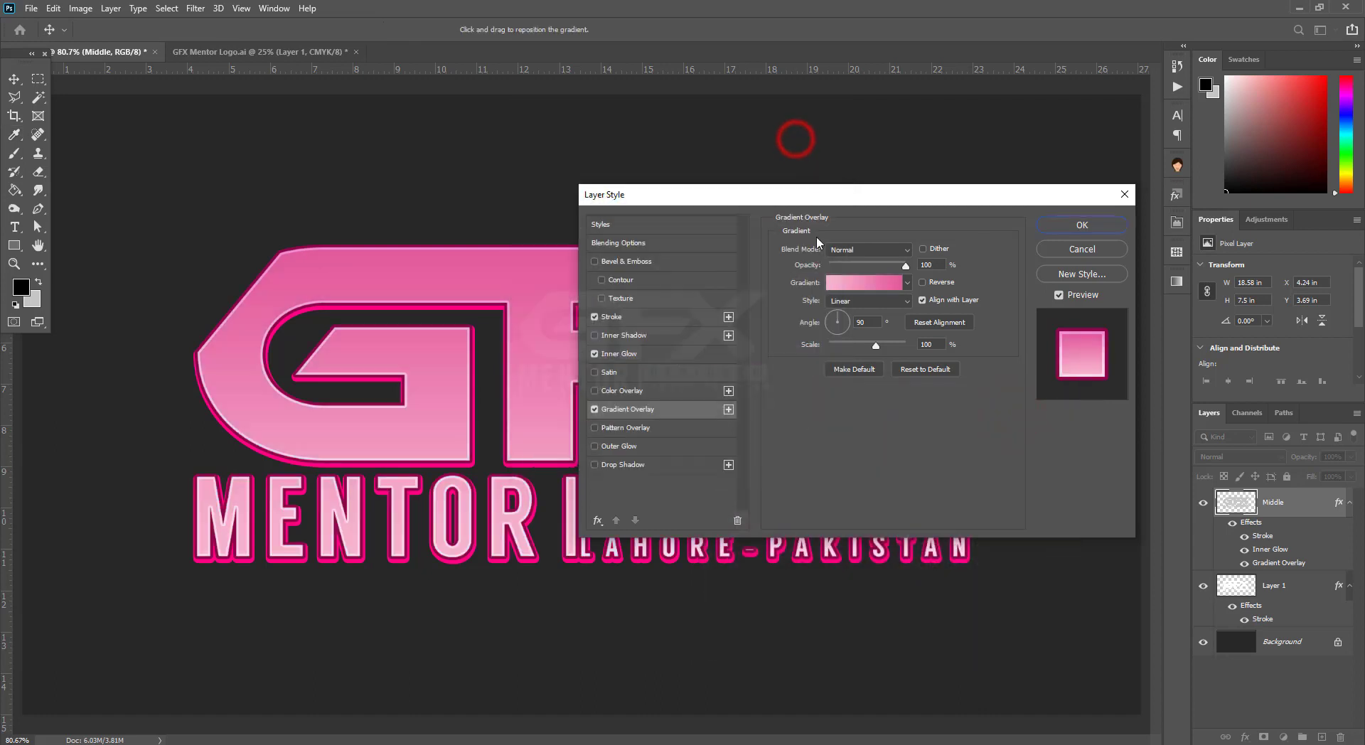
{"action": "left_click", "coordinate": [876, 301]}
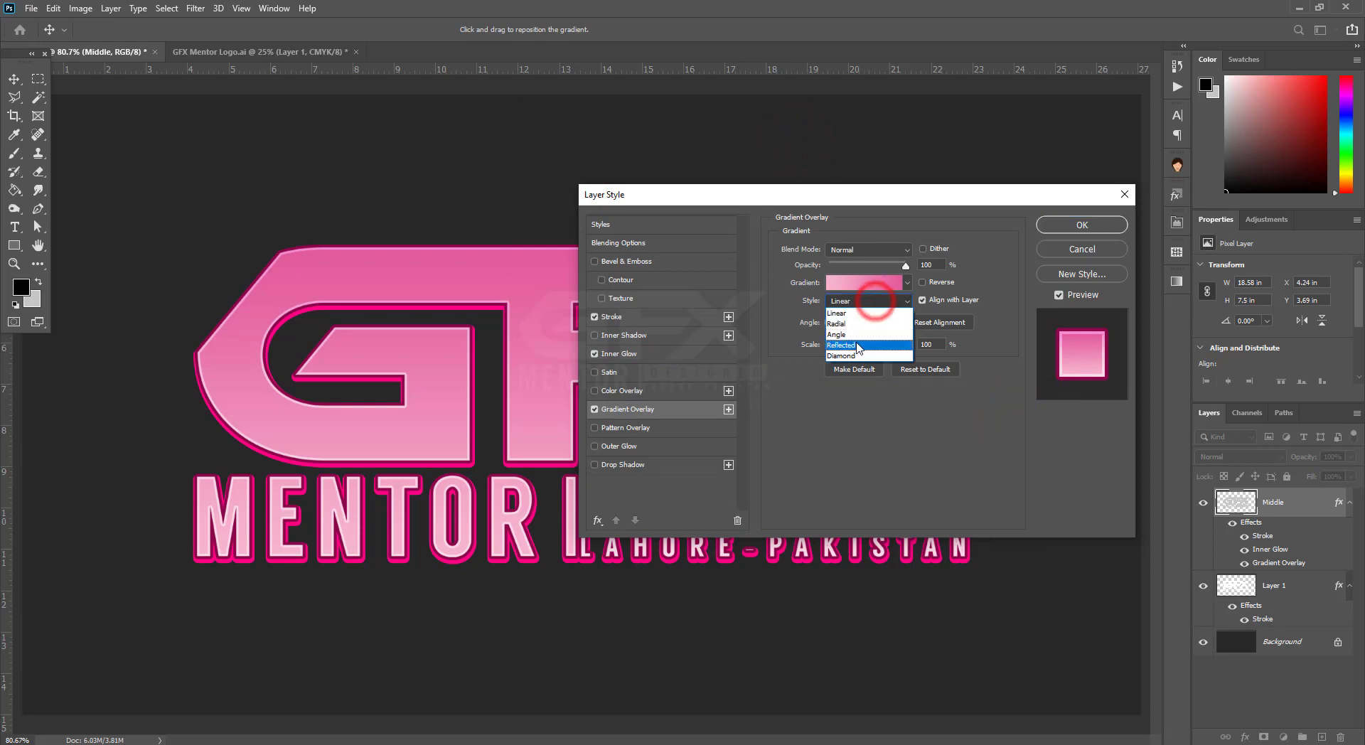
{"action": "left_click", "coordinate": [856, 343]}
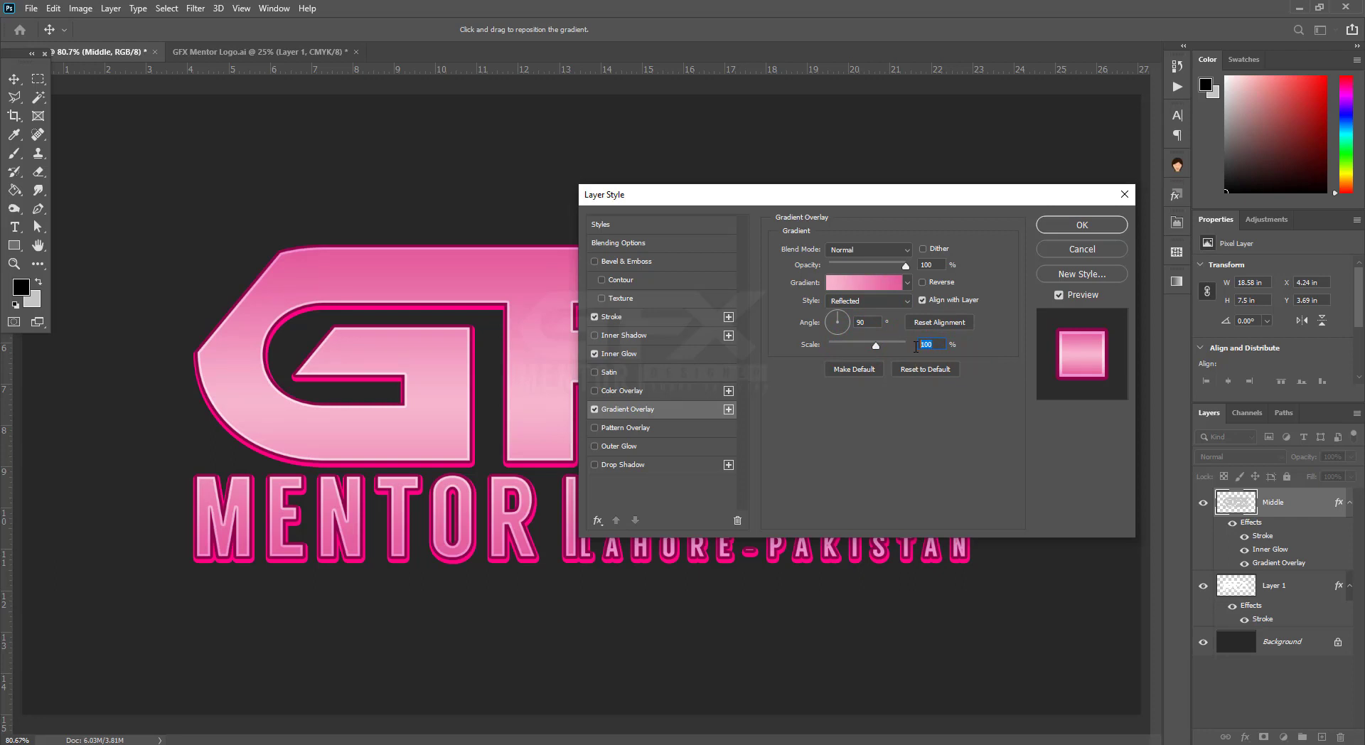
{"action": "type", "text": "3"}
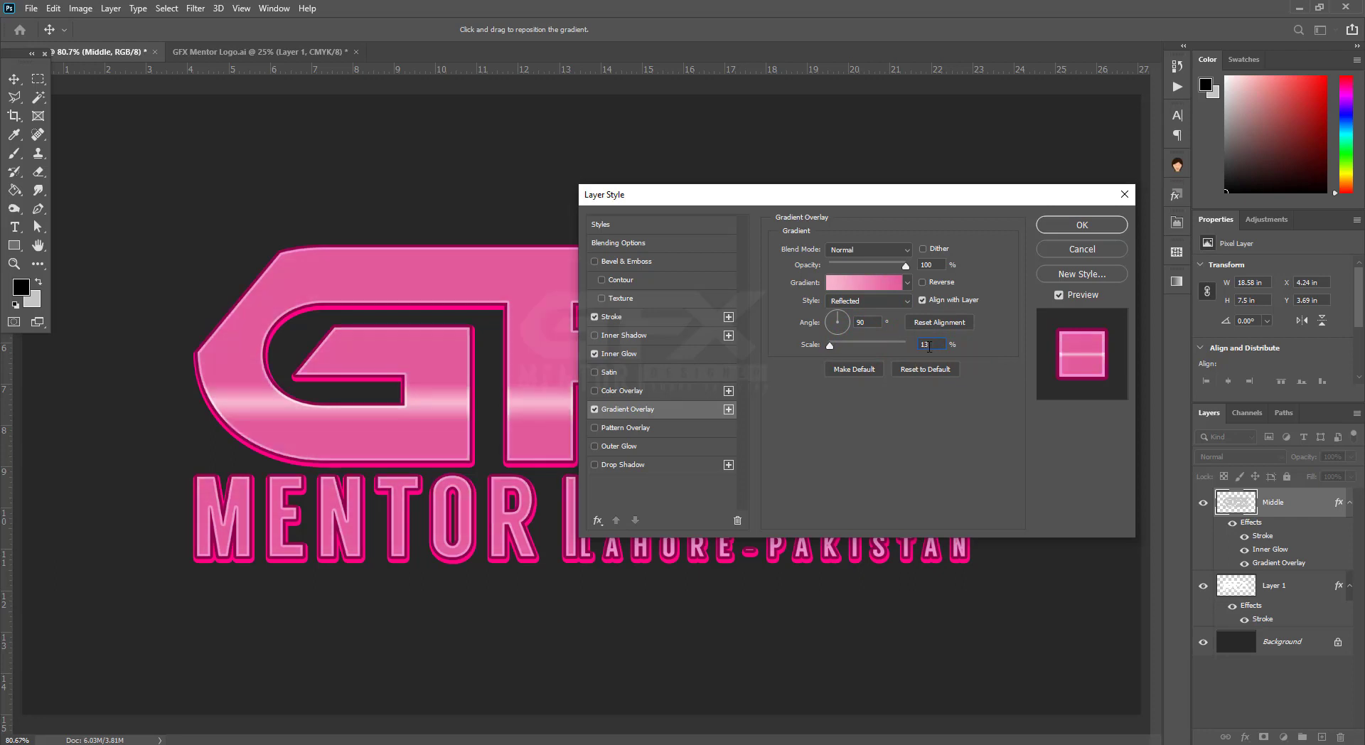
{"action": "type", "text": "46"}
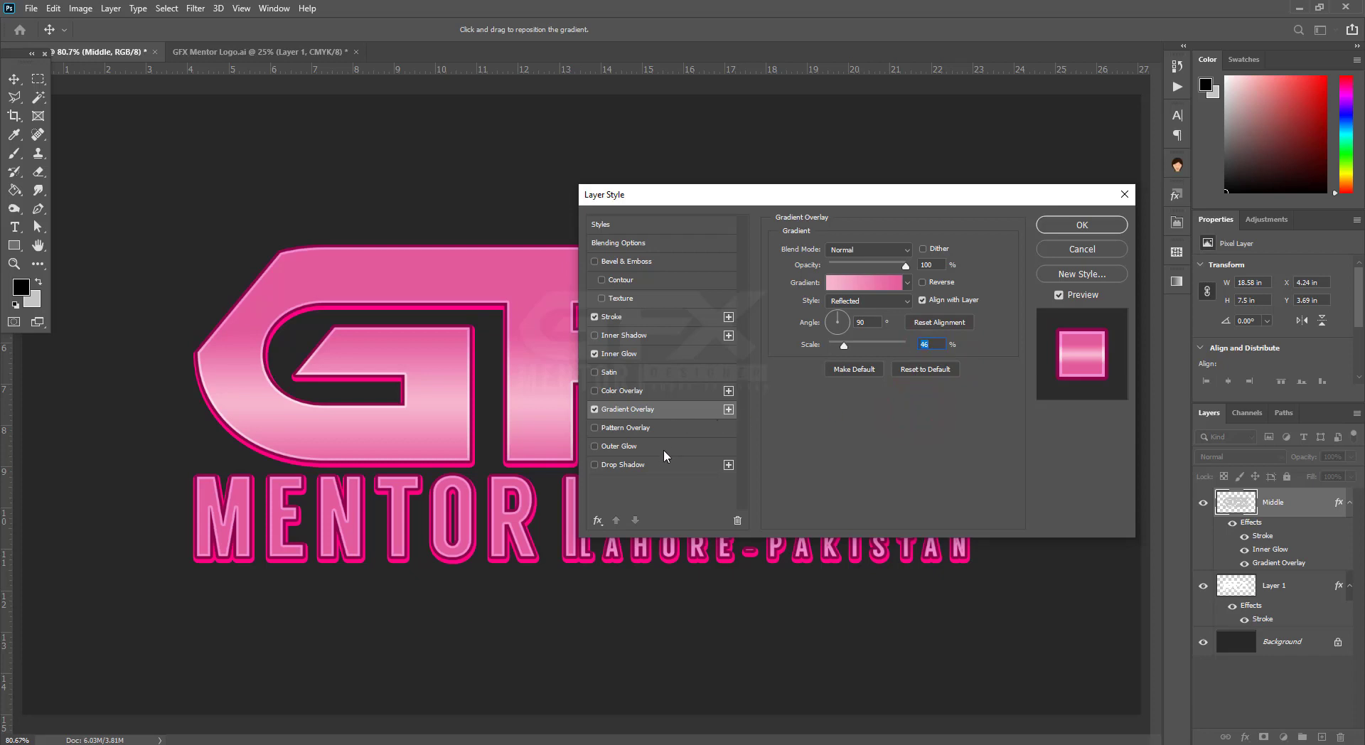
Add a Drop Shadow to the Middle layer coloured #840048.
{"action": "left_click", "coordinate": [623, 466]}
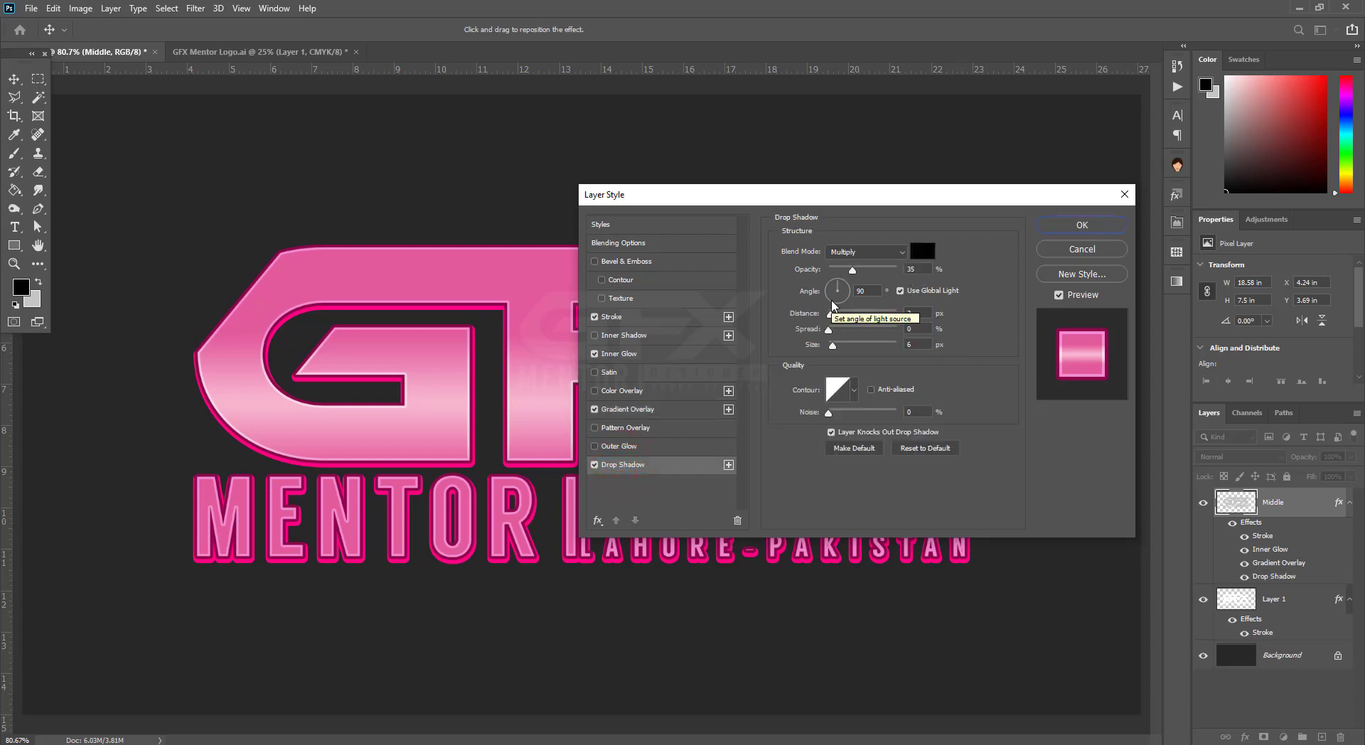
{"action": "left_click", "coordinate": [922, 252]}
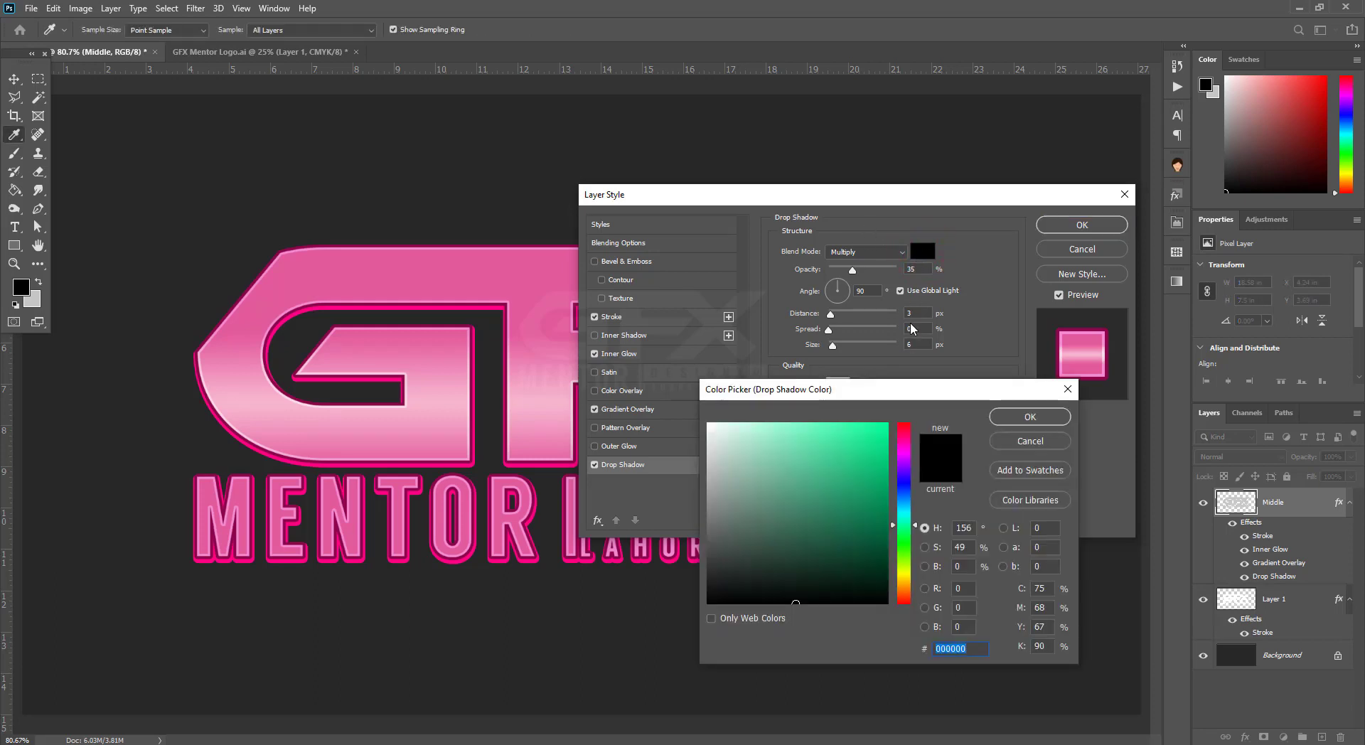
{"action": "left_click", "coordinate": [974, 649]}
{"action": "type", "text": "840"}
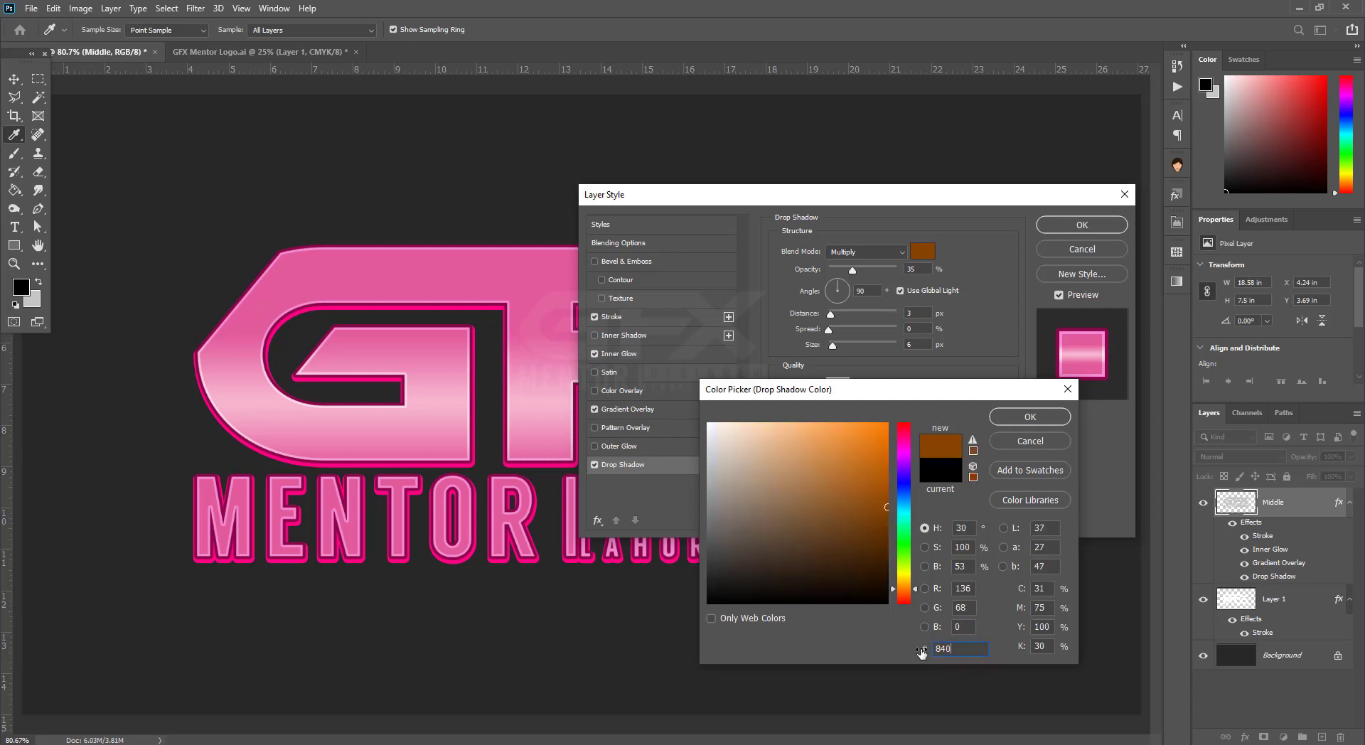
{"action": "type", "text": "048"}
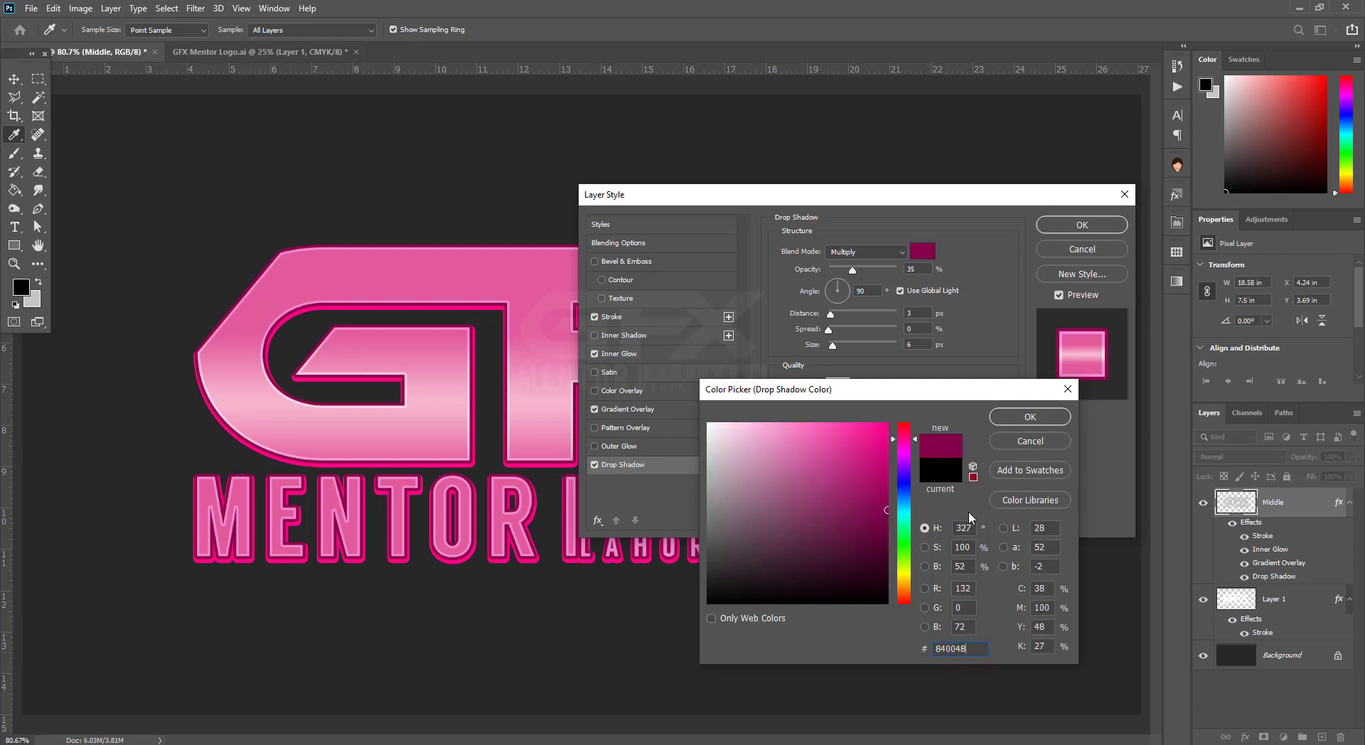
{"action": "left_click", "coordinate": [1019, 418]}
Set the shadow to Normal blend, no global light, distance 10, spread 100%, size 0.
{"action": "left_click", "coordinate": [866, 251]}
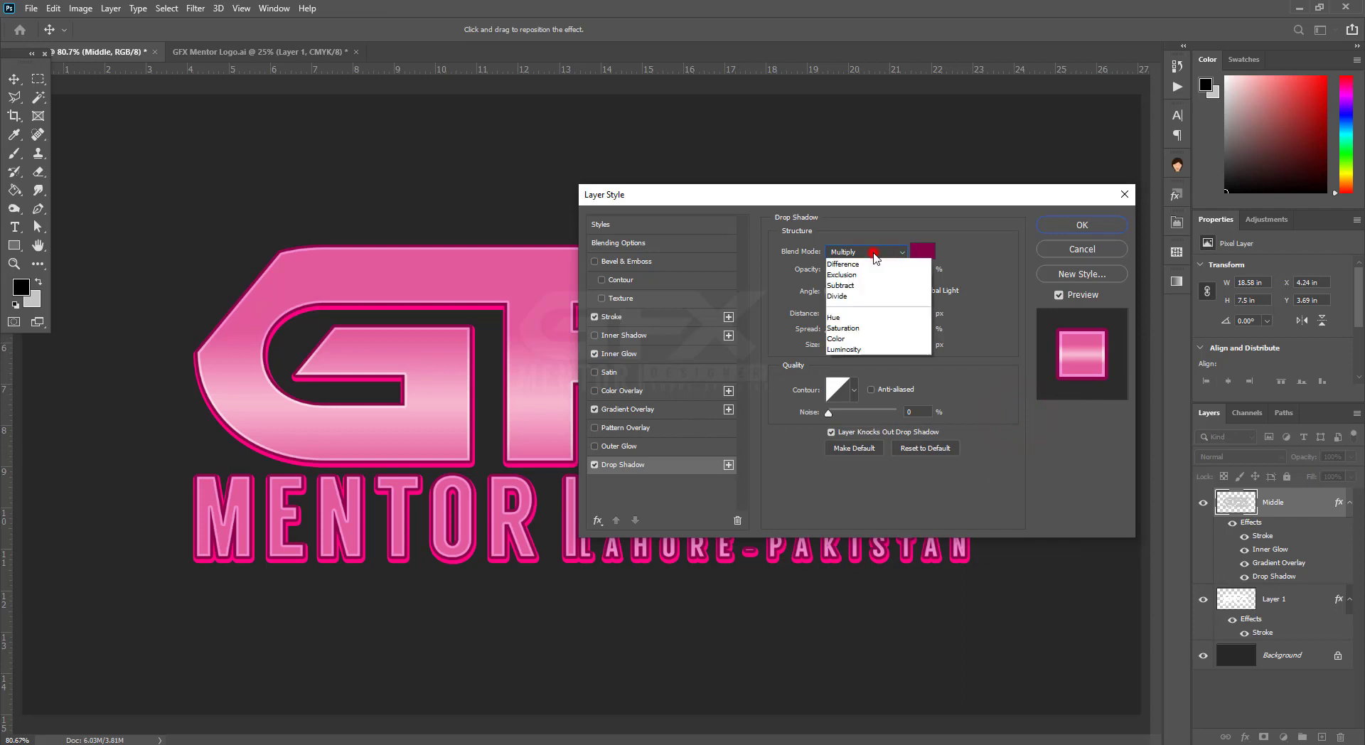
{"action": "left_click", "coordinate": [868, 261]}
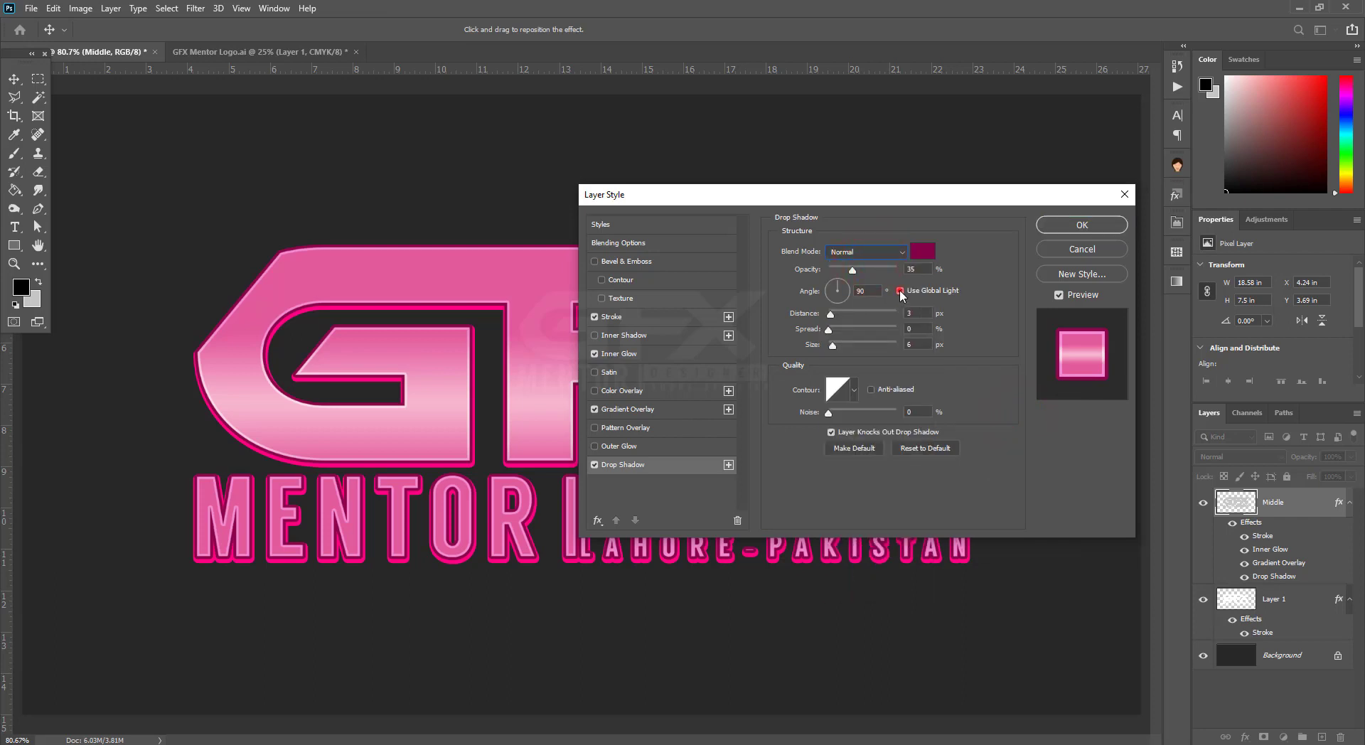
{"action": "left_click", "coordinate": [900, 291]}
{"action": "type", "text": "10"}
{"action": "left_click", "coordinate": [895, 329]}
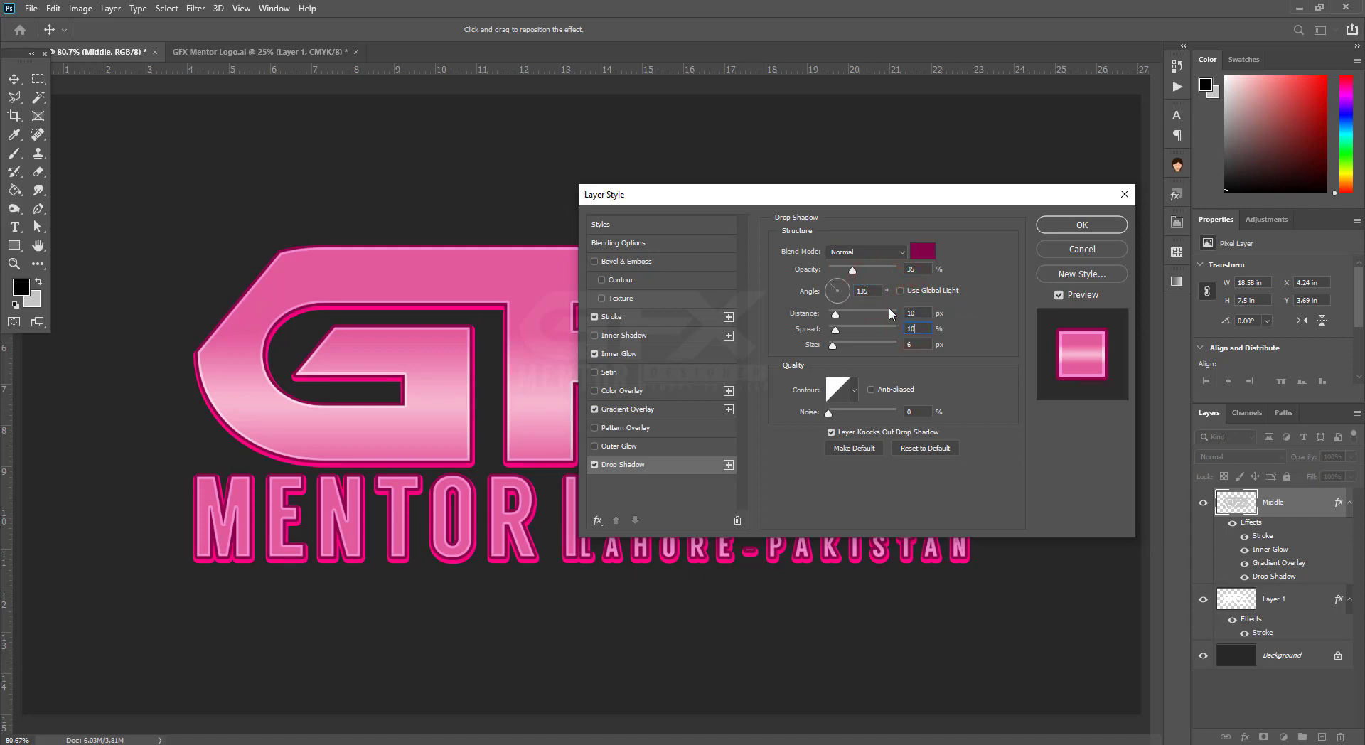
{"action": "left_click", "coordinate": [918, 345]}
{"action": "type", "text": "0"}
Apply the layer styles and duplicate the Middle layer as 'Front'.
{"action": "left_click", "coordinate": [1068, 226]}
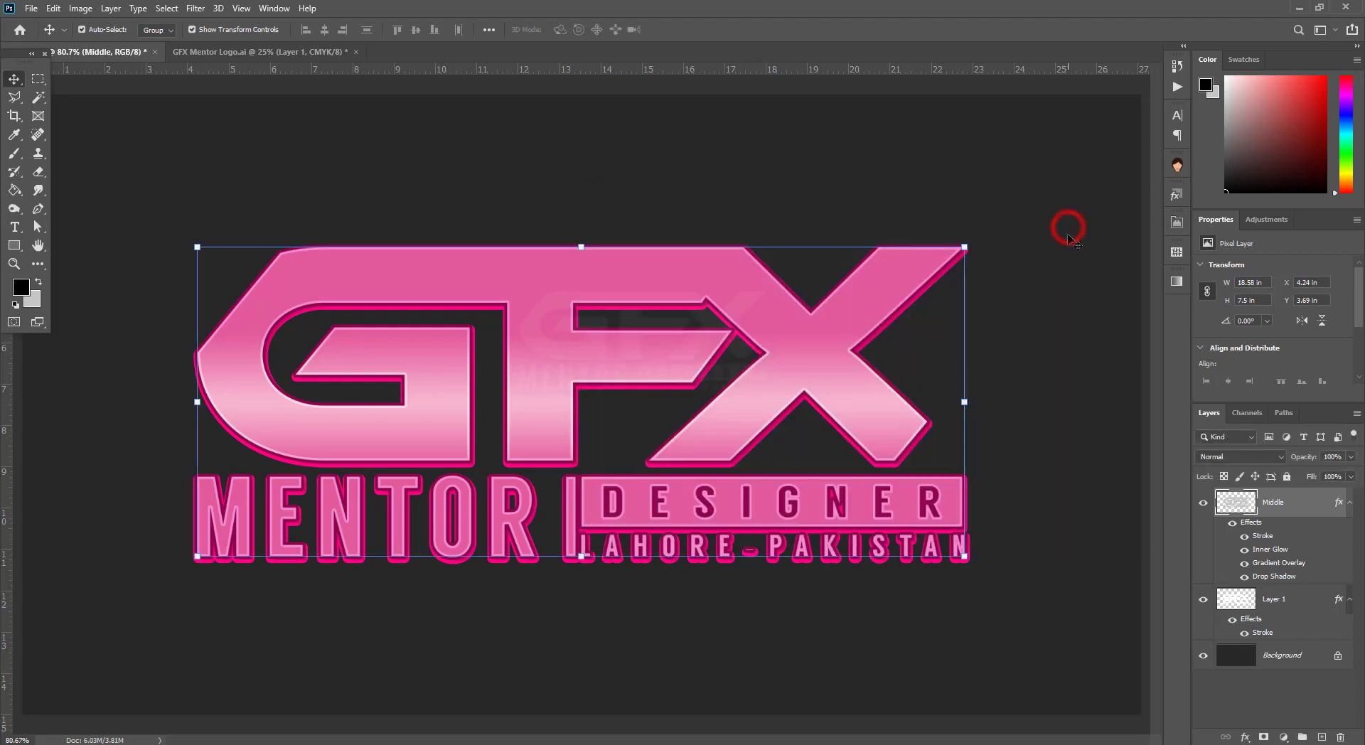
{"action": "right_click", "coordinate": [1289, 510]}
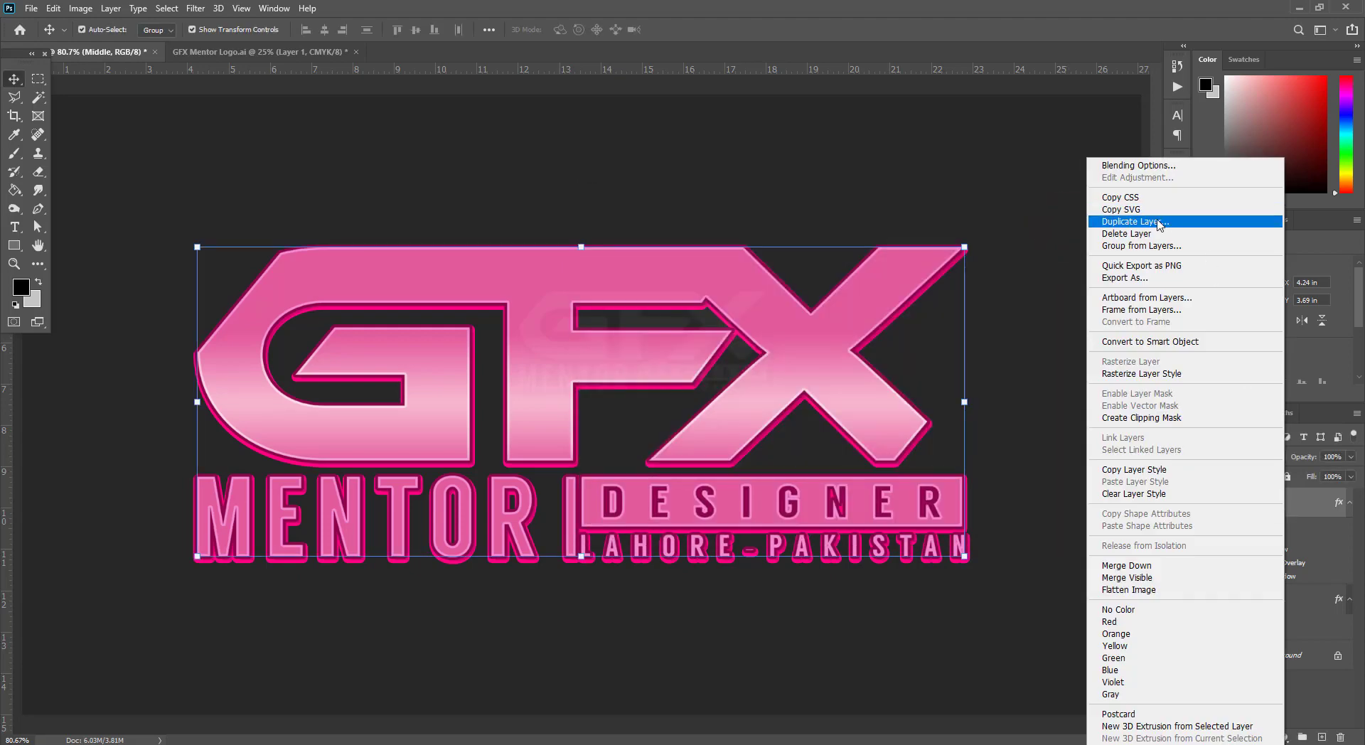
{"action": "left_click", "coordinate": [1160, 225]}
{"action": "left_click_drag", "start_coordinate": [647, 225], "coordinate": [596, 222]}
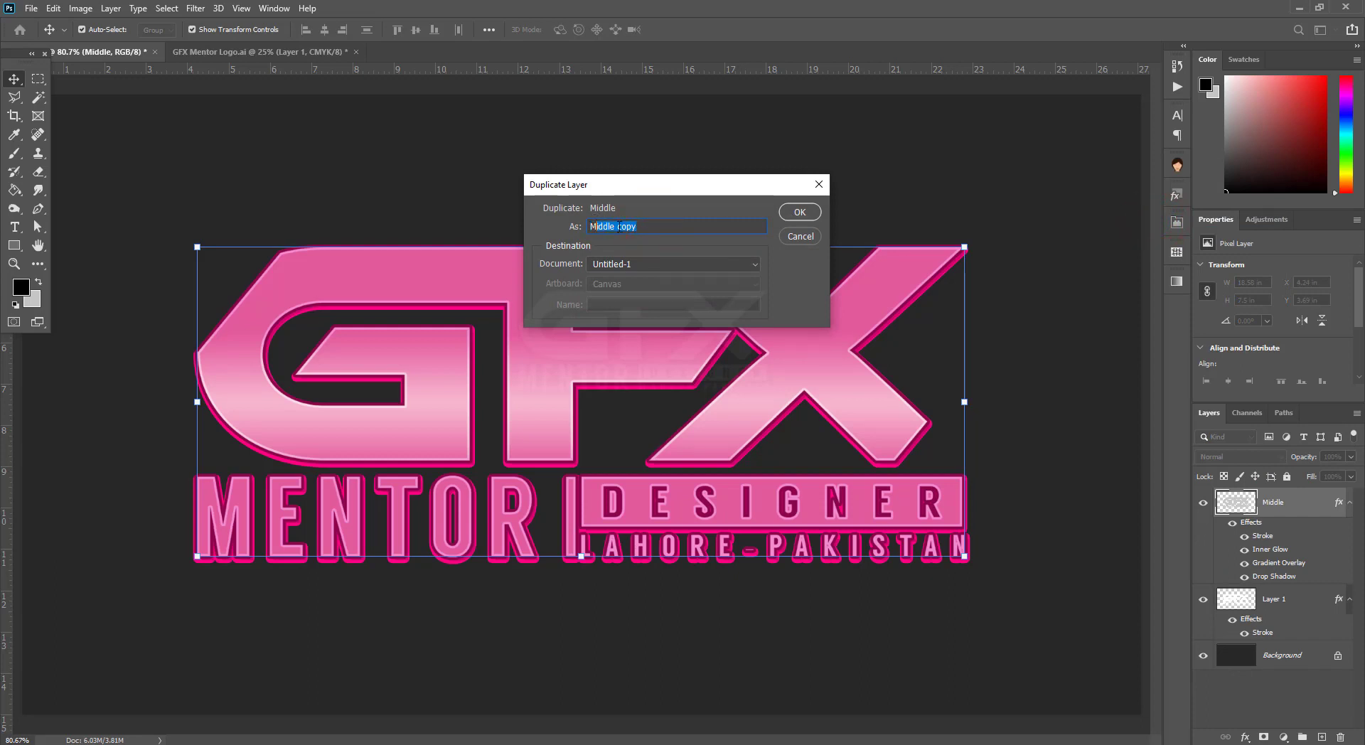
{"action": "left_click", "coordinate": [588, 228]}
{"action": "type", "text": "Fr"}
{"action": "type", "text": "ont"}
{"action": "left_click", "coordinate": [795, 212]}
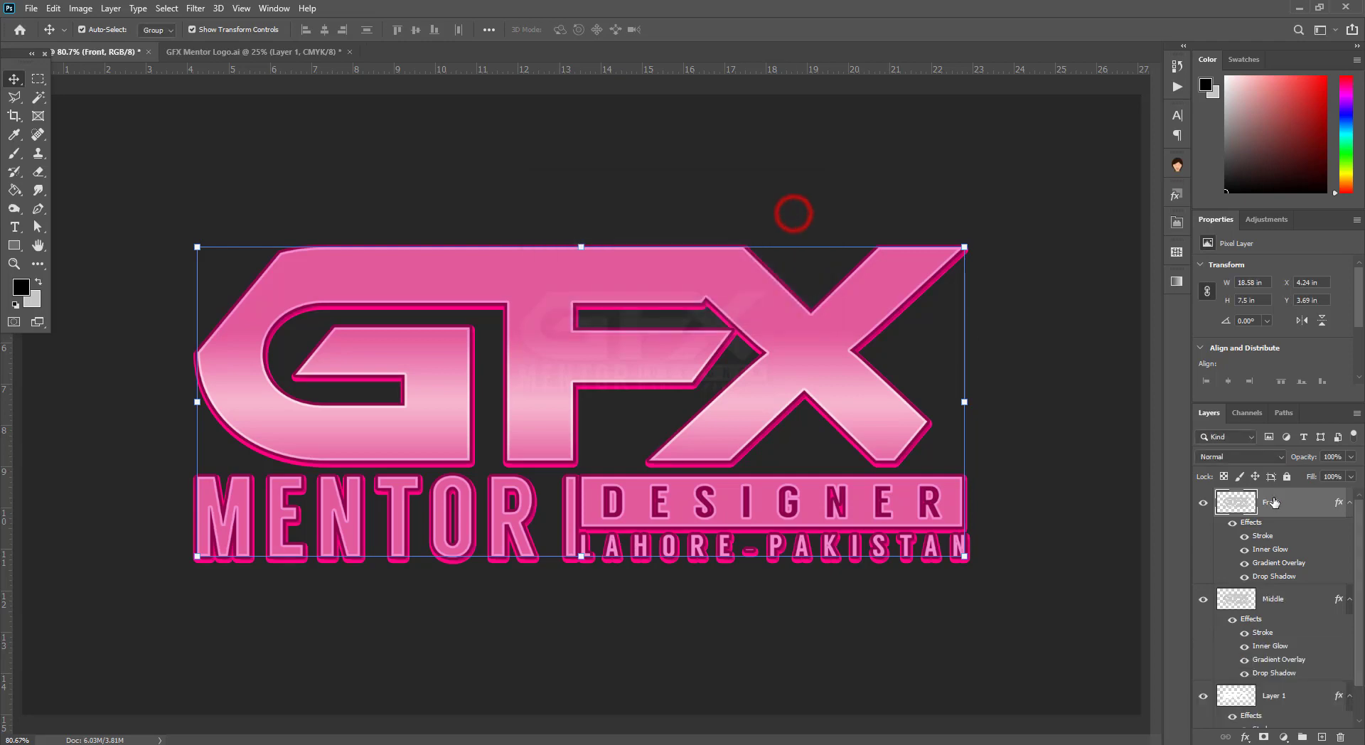
Clear the Front layer's styles and nudge it up two pixels.
{"action": "right_click", "coordinate": [1309, 506]}
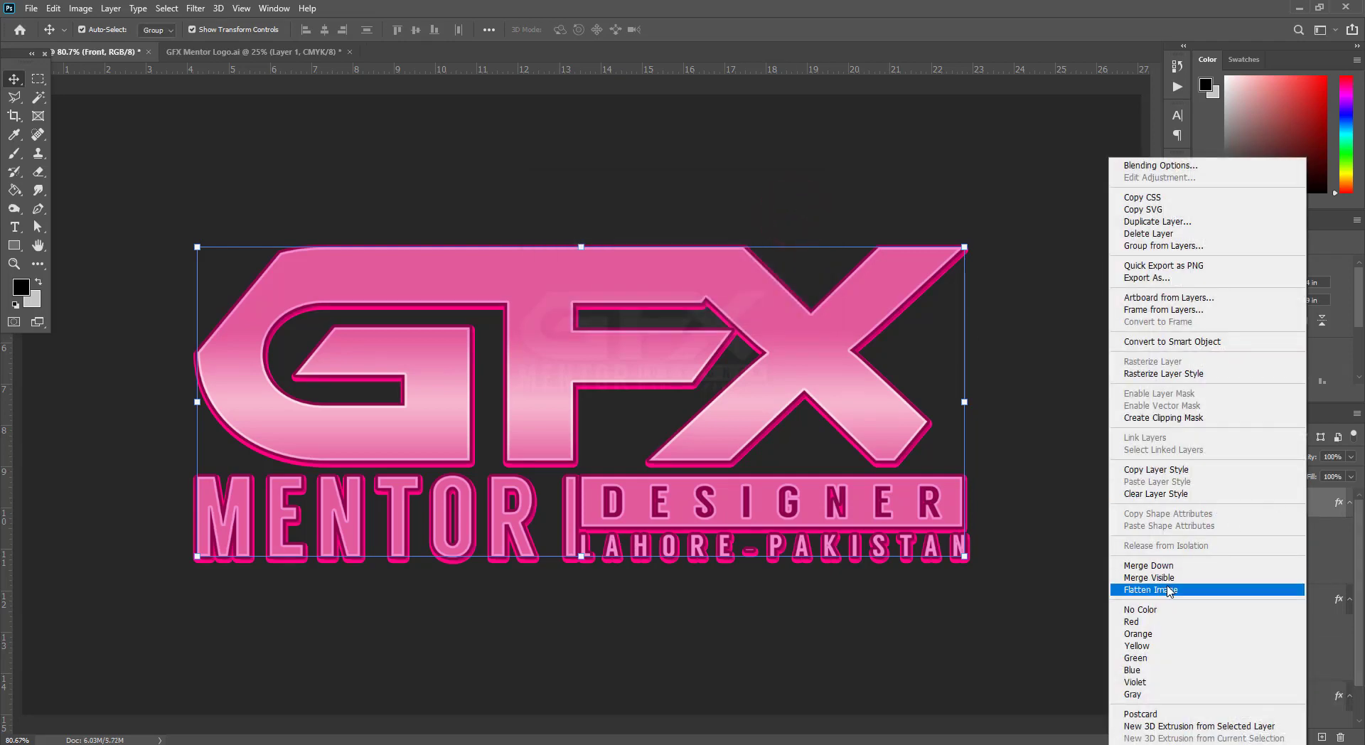
{"action": "left_click", "coordinate": [1156, 494]}
{"action": "right_click", "coordinate": [1300, 503]}
{"action": "left_click", "coordinate": [1332, 502]}
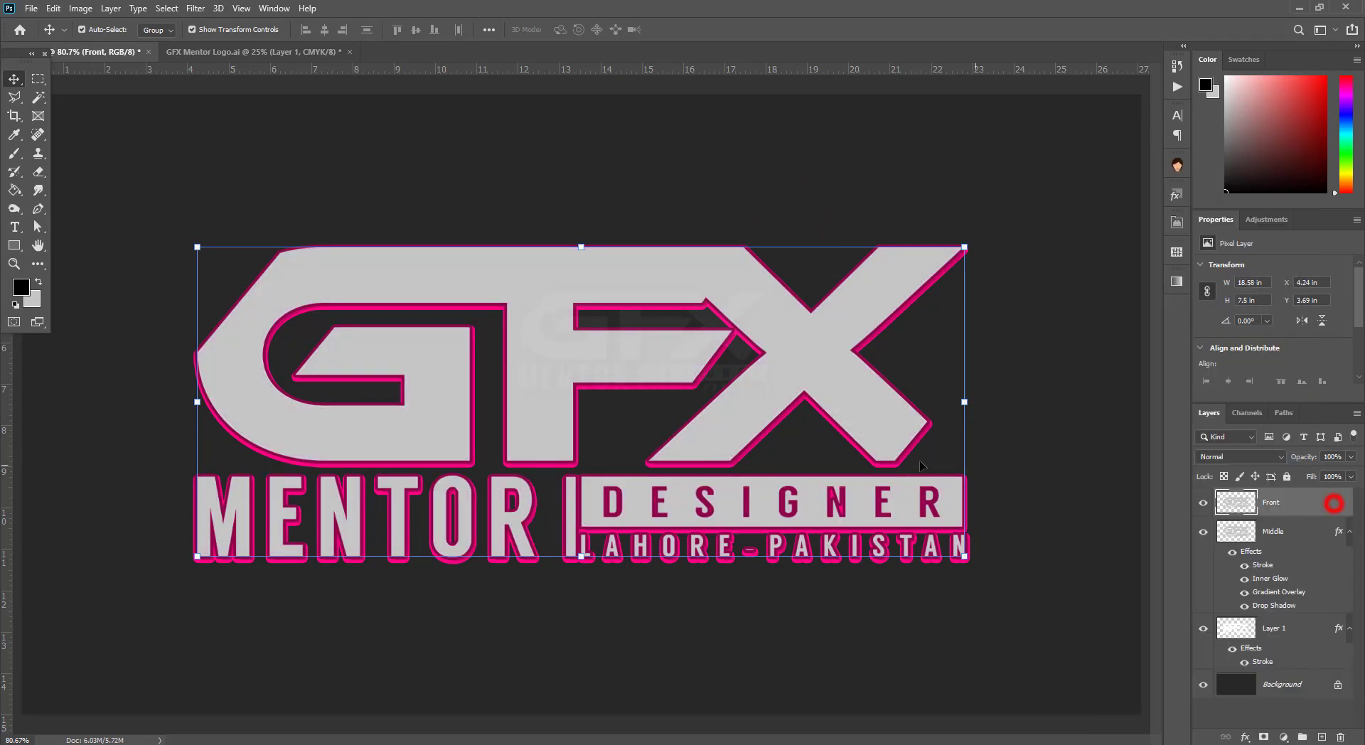
{"action": "key", "text": "Up"}
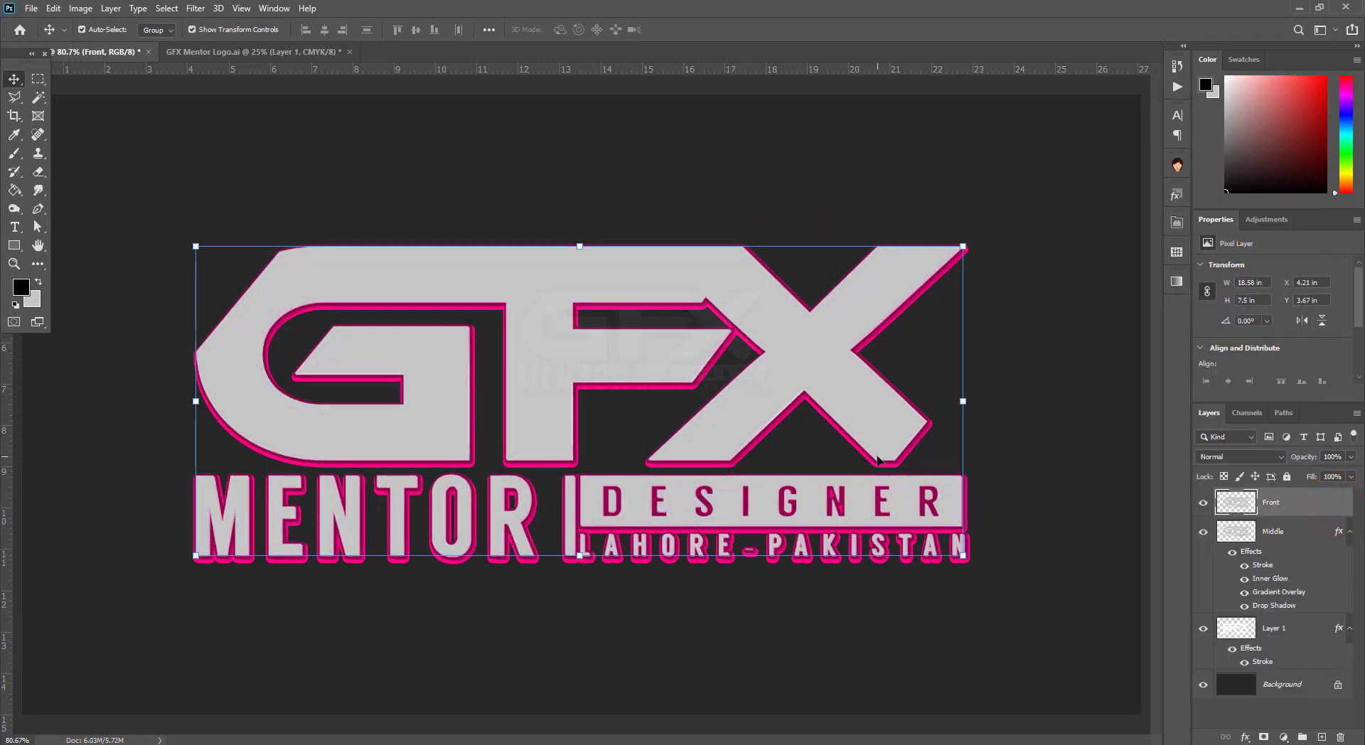
{"action": "key", "text": "Up"}
{"action": "key", "text": "Up"}
Nudge the Front layer down and right back into alignment.
{"action": "key", "text": "Down"}
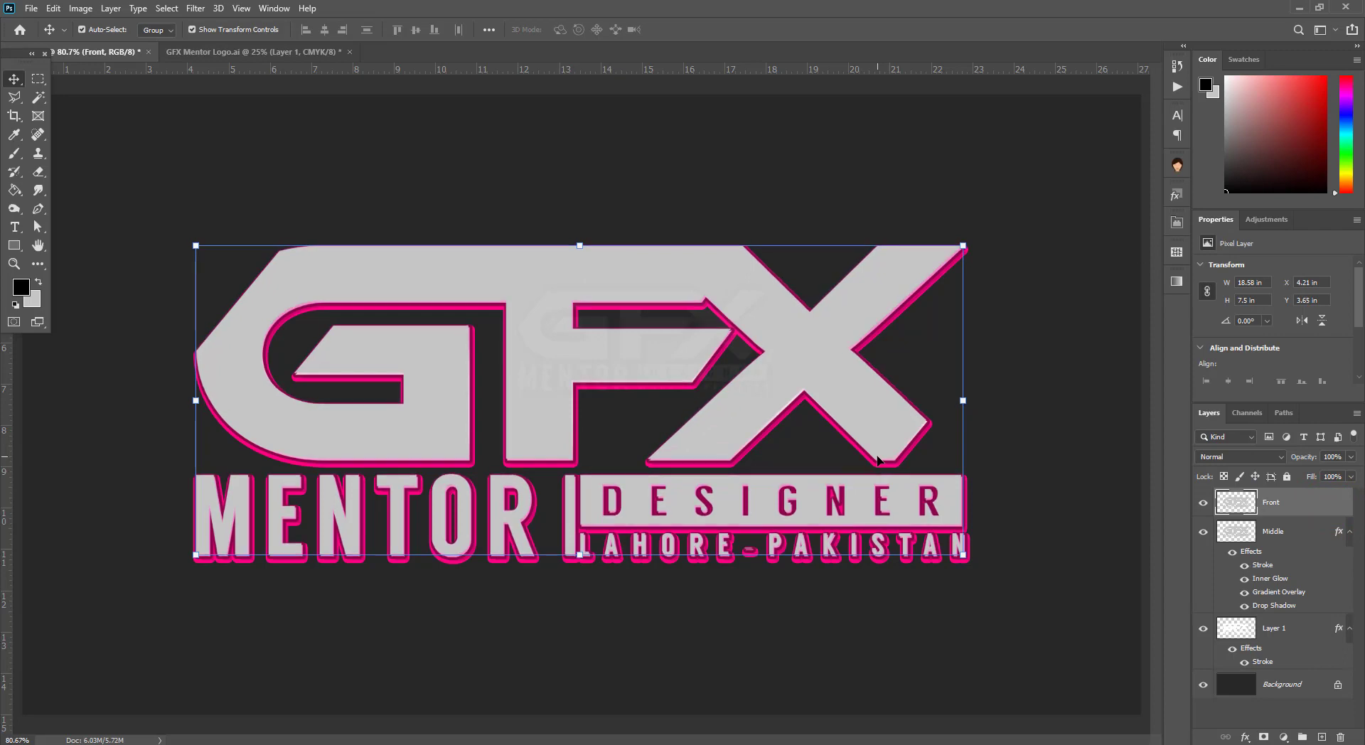
{"action": "key", "text": "Right"}
{"action": "key", "text": "Down"}
Add a 6 px inside stroke to the Front layer.
{"action": "right_click", "coordinate": [1273, 502]}
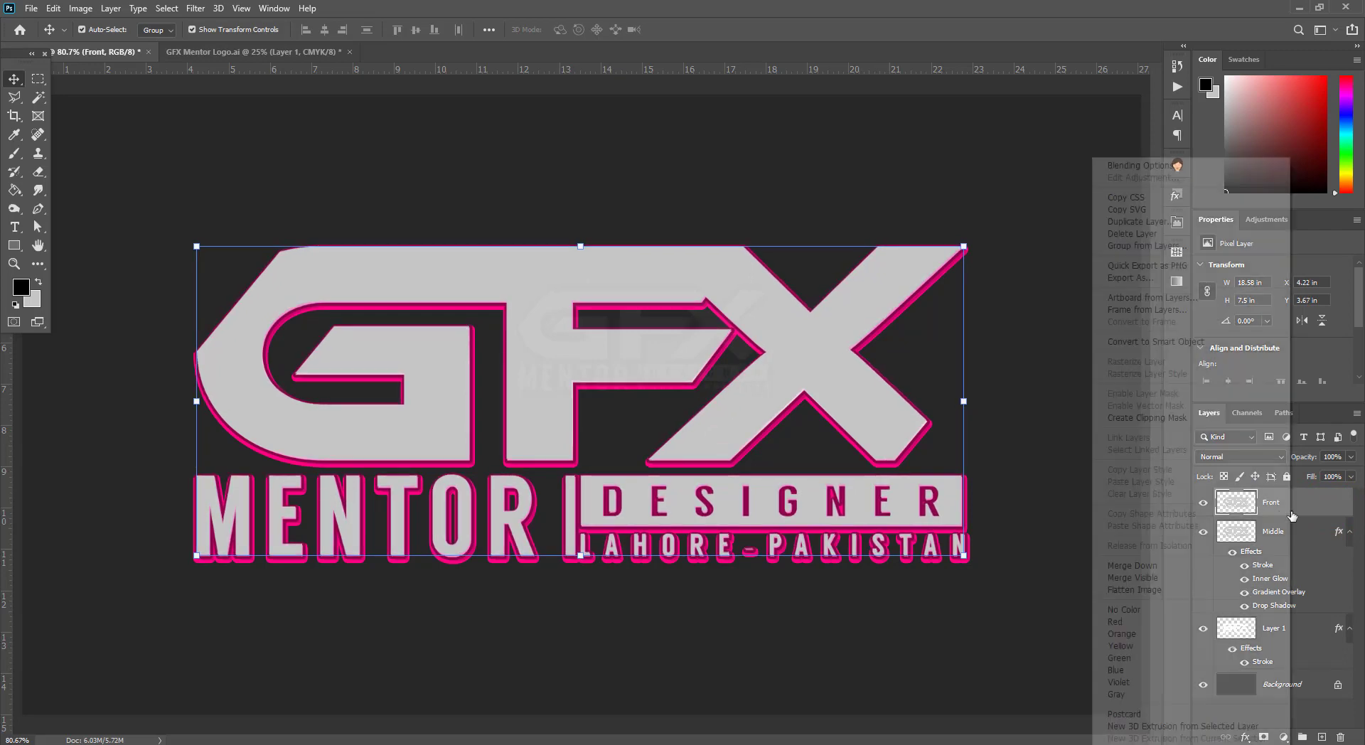
{"action": "left_click", "coordinate": [1152, 163]}
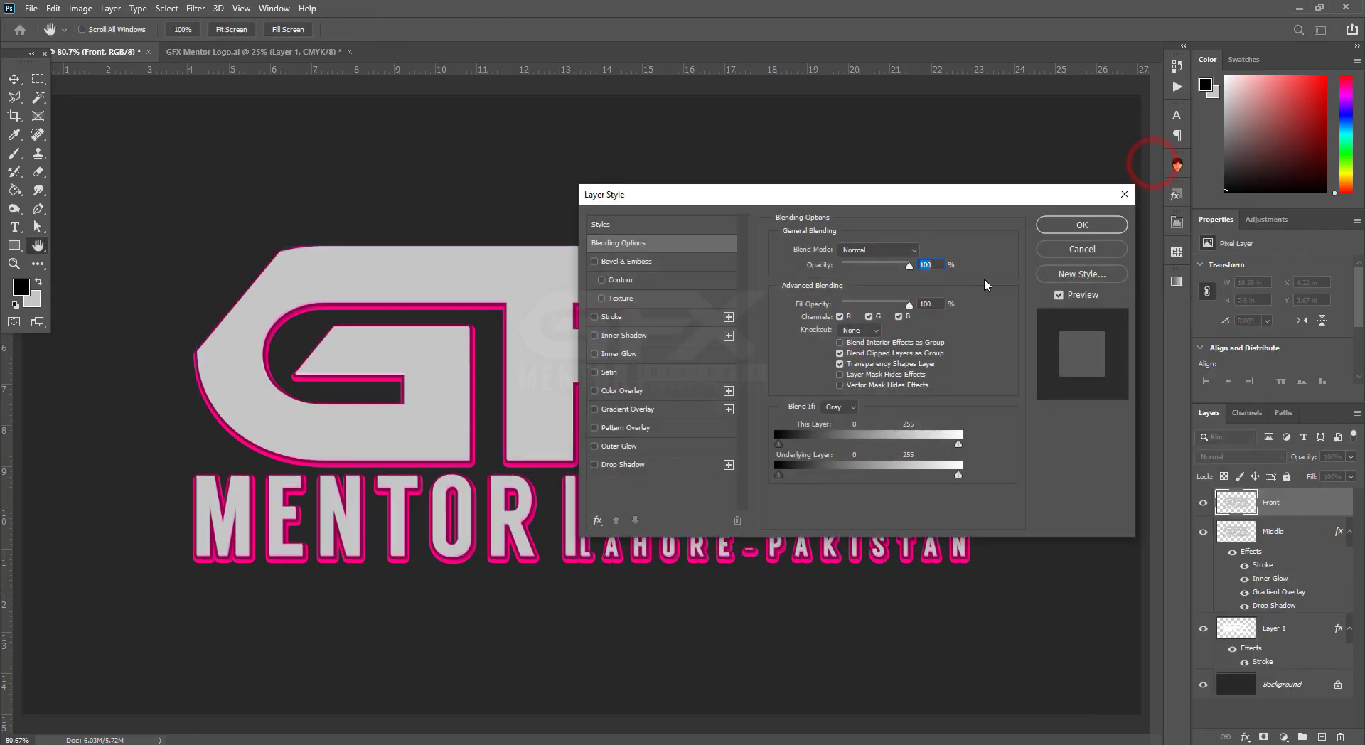
{"action": "left_click", "coordinate": [608, 317]}
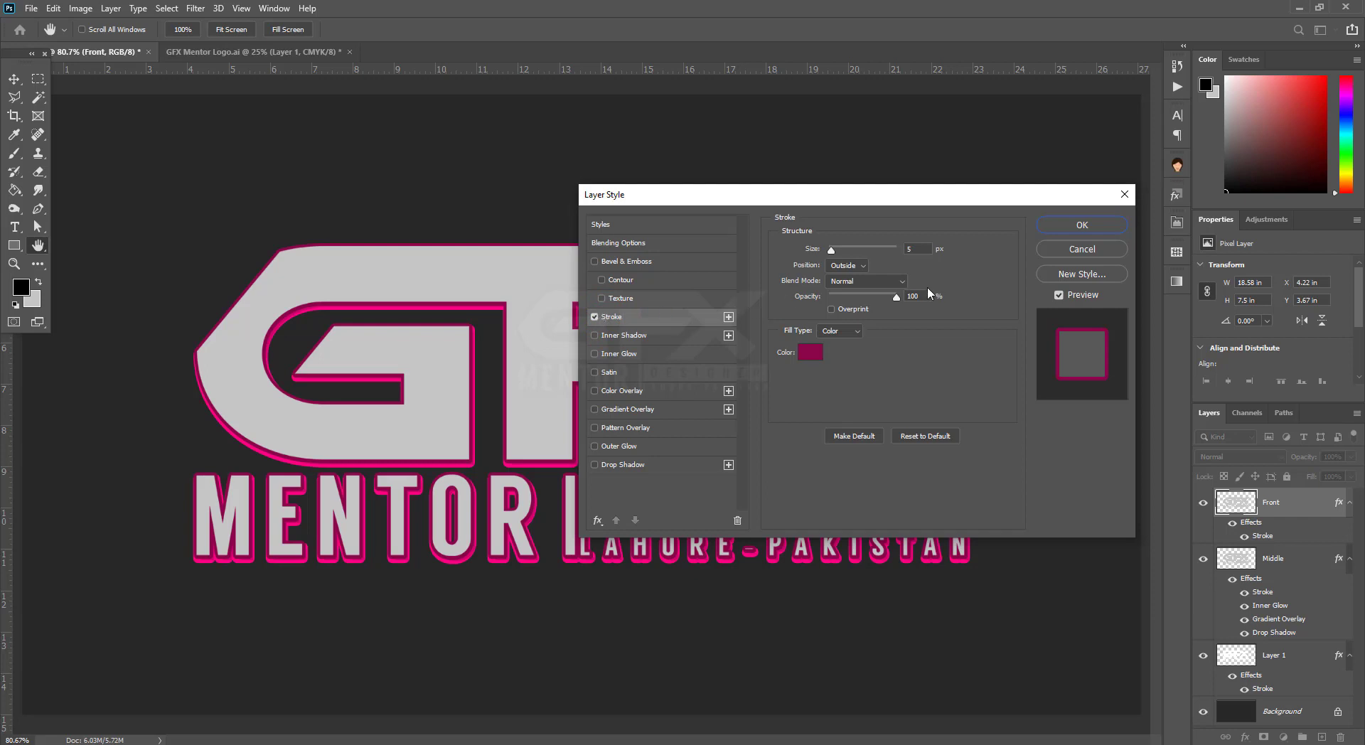
{"action": "left_click", "coordinate": [917, 249]}
{"action": "key", "text": "Up"}
{"action": "left_click", "coordinate": [847, 265]}
{"action": "left_click", "coordinate": [864, 277]}
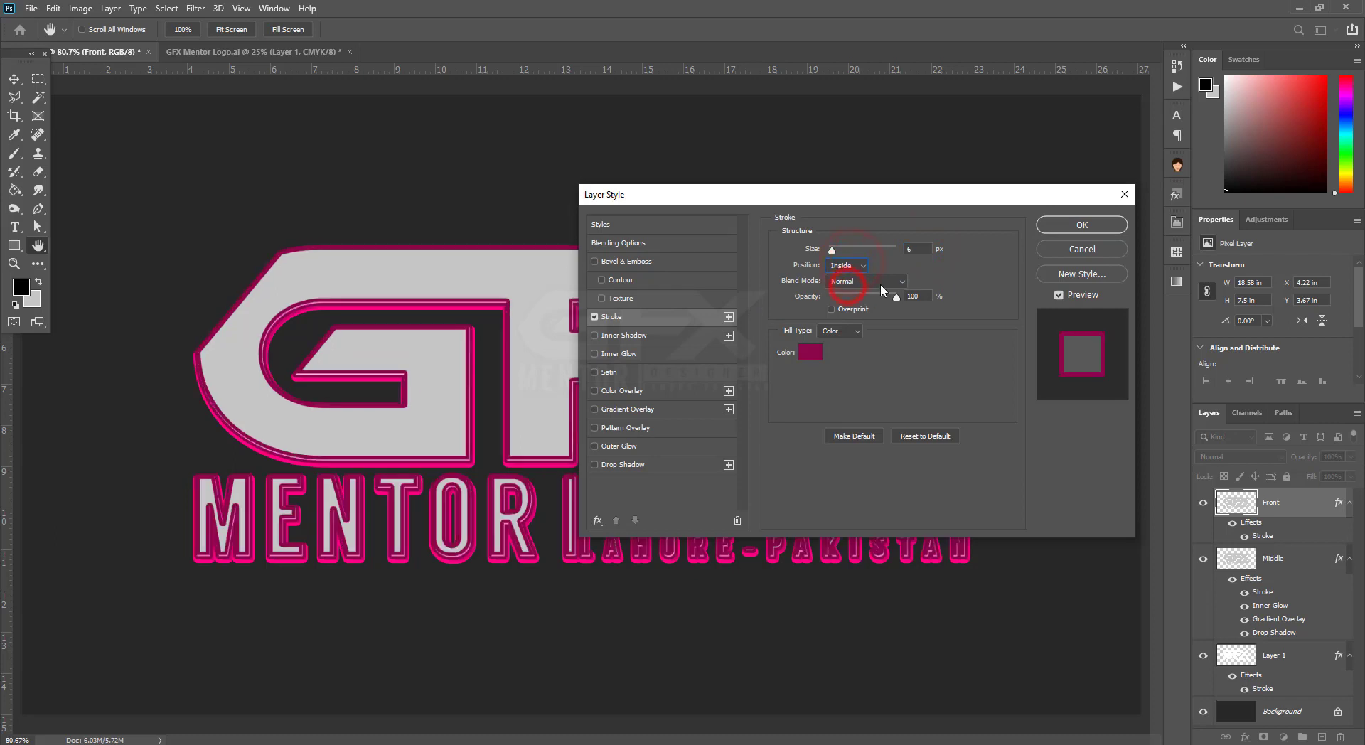
Make the stroke black at 0% opacity and set Front's fill opacity to 0%.
{"action": "left_click_drag", "start_coordinate": [896, 297], "coordinate": [800, 304]}
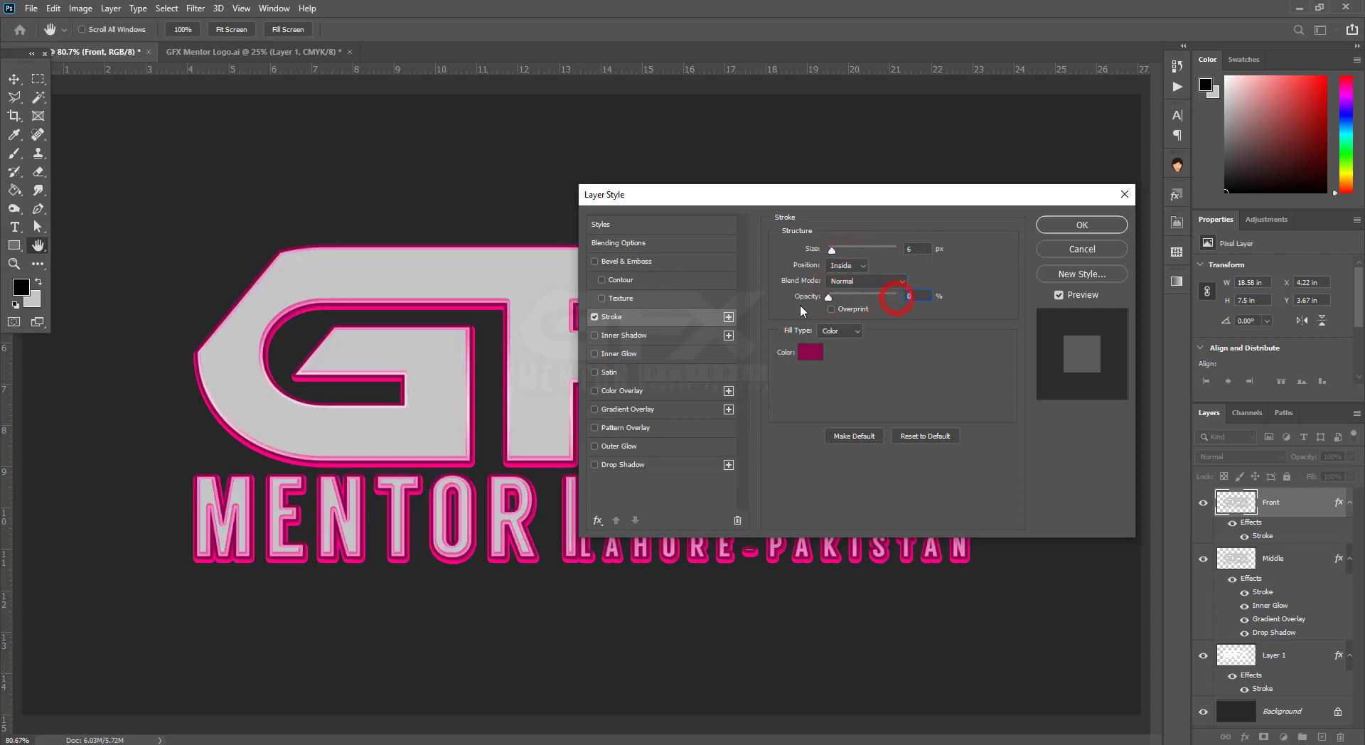
{"action": "left_click", "coordinate": [811, 352]}
{"action": "left_click_drag", "start_coordinate": [749, 506], "coordinate": [708, 604]}
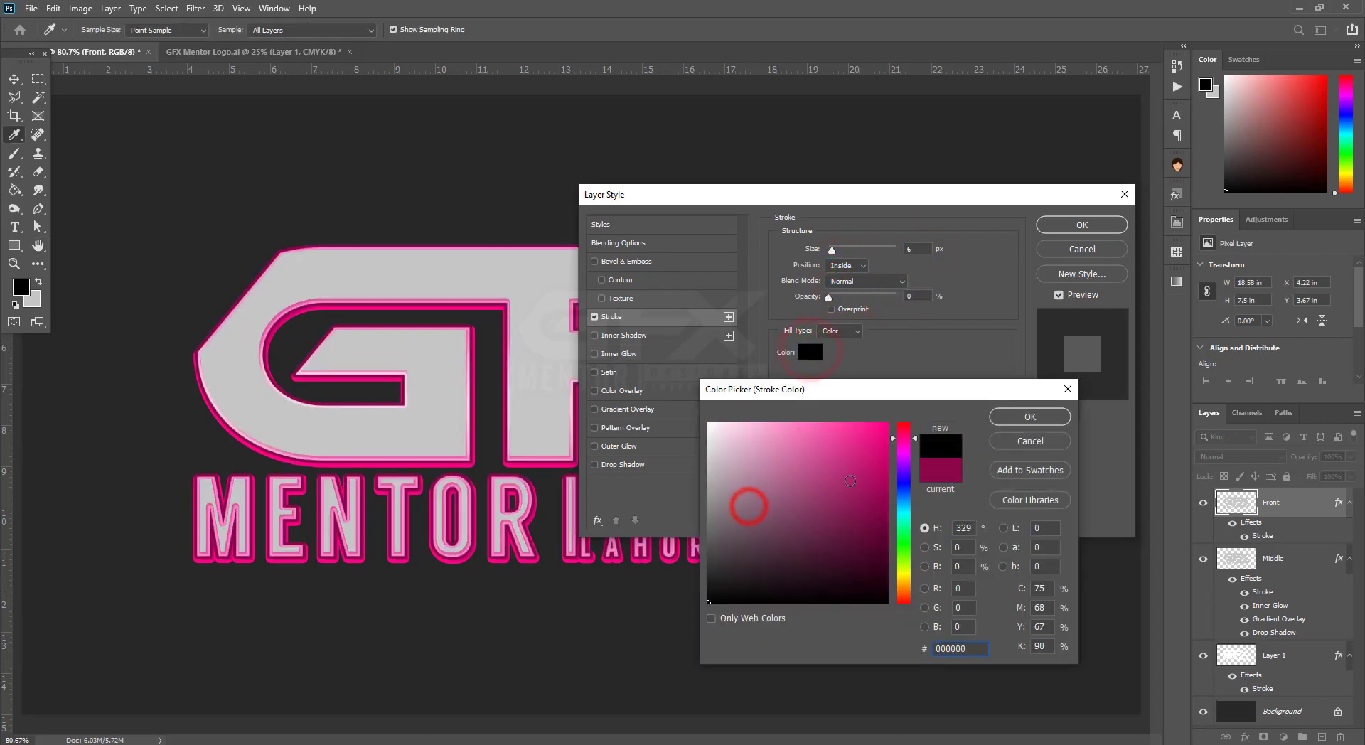
{"action": "left_click", "coordinate": [1010, 418]}
{"action": "left_click", "coordinate": [640, 243]}
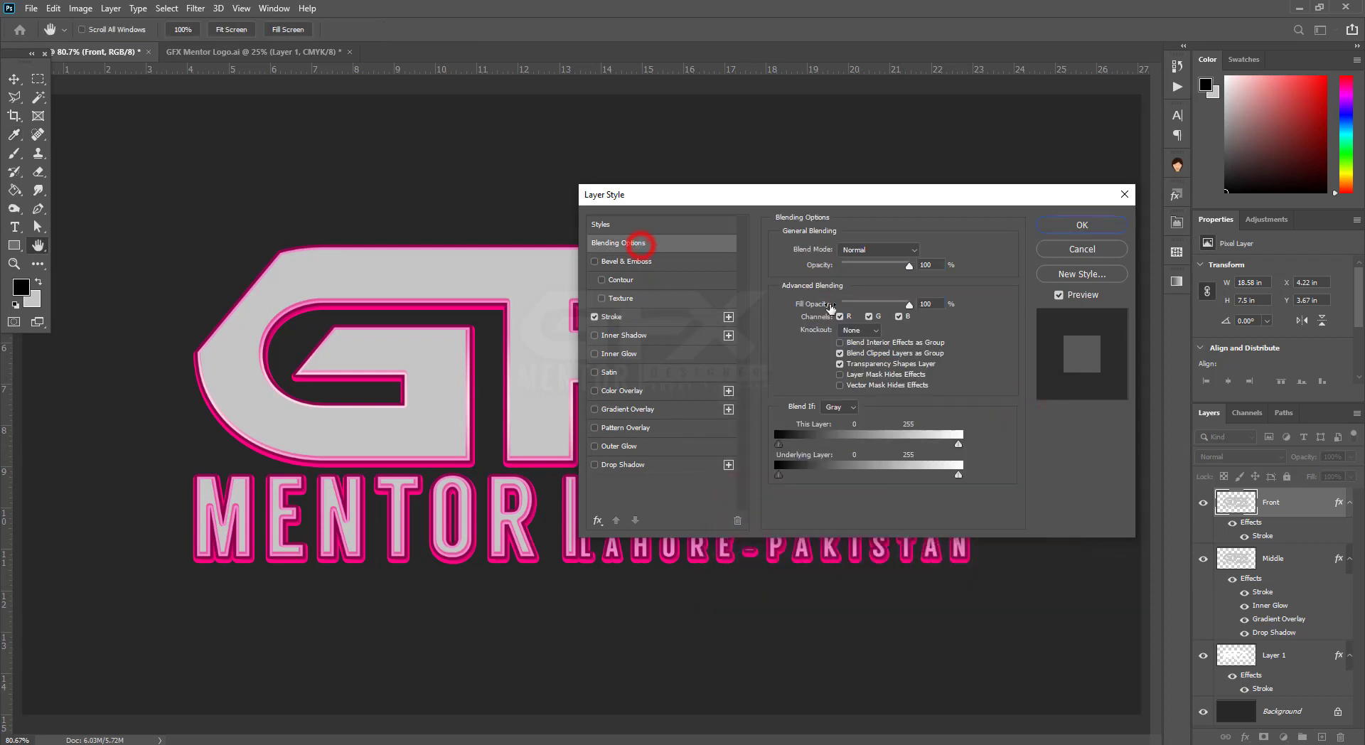
{"action": "left_click_drag", "start_coordinate": [910, 305], "coordinate": [840, 303]}
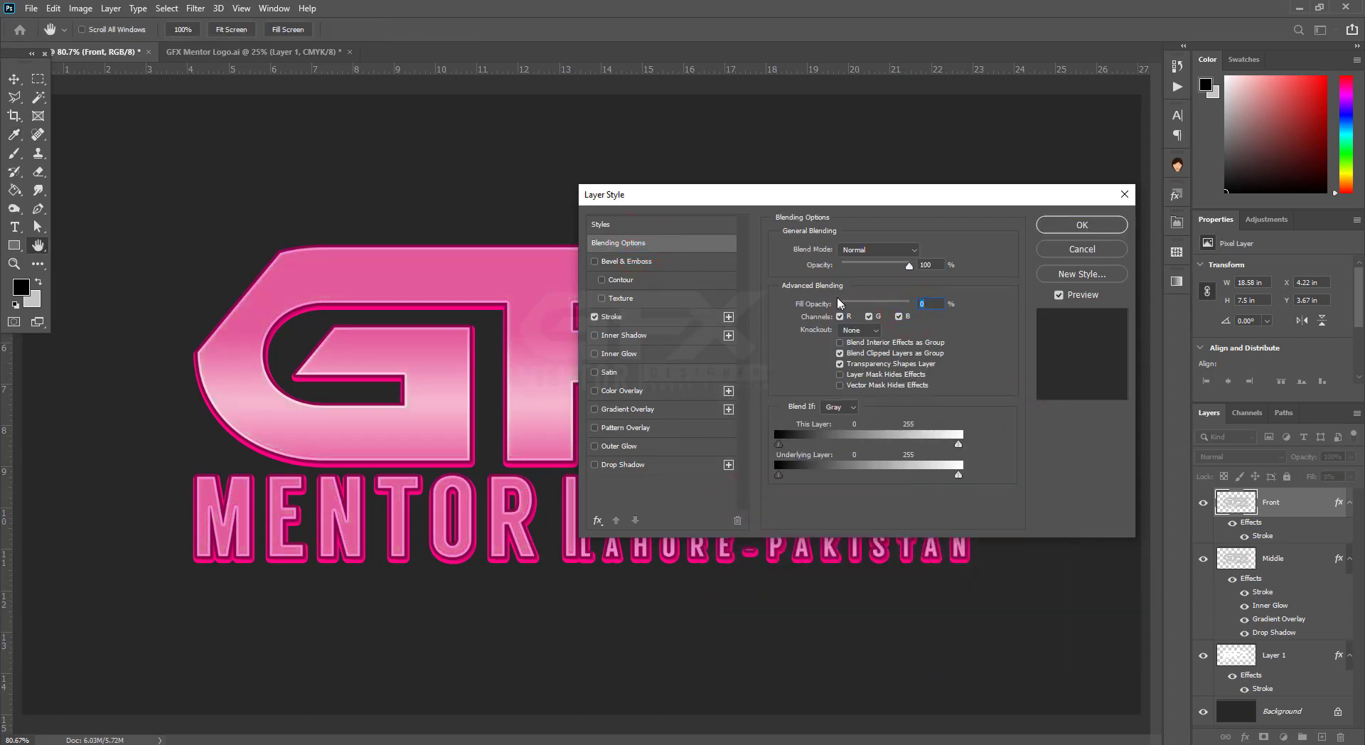
Apply a white Color Overlay at 40% opacity to the Front layer.
{"action": "left_click", "coordinate": [620, 390]}
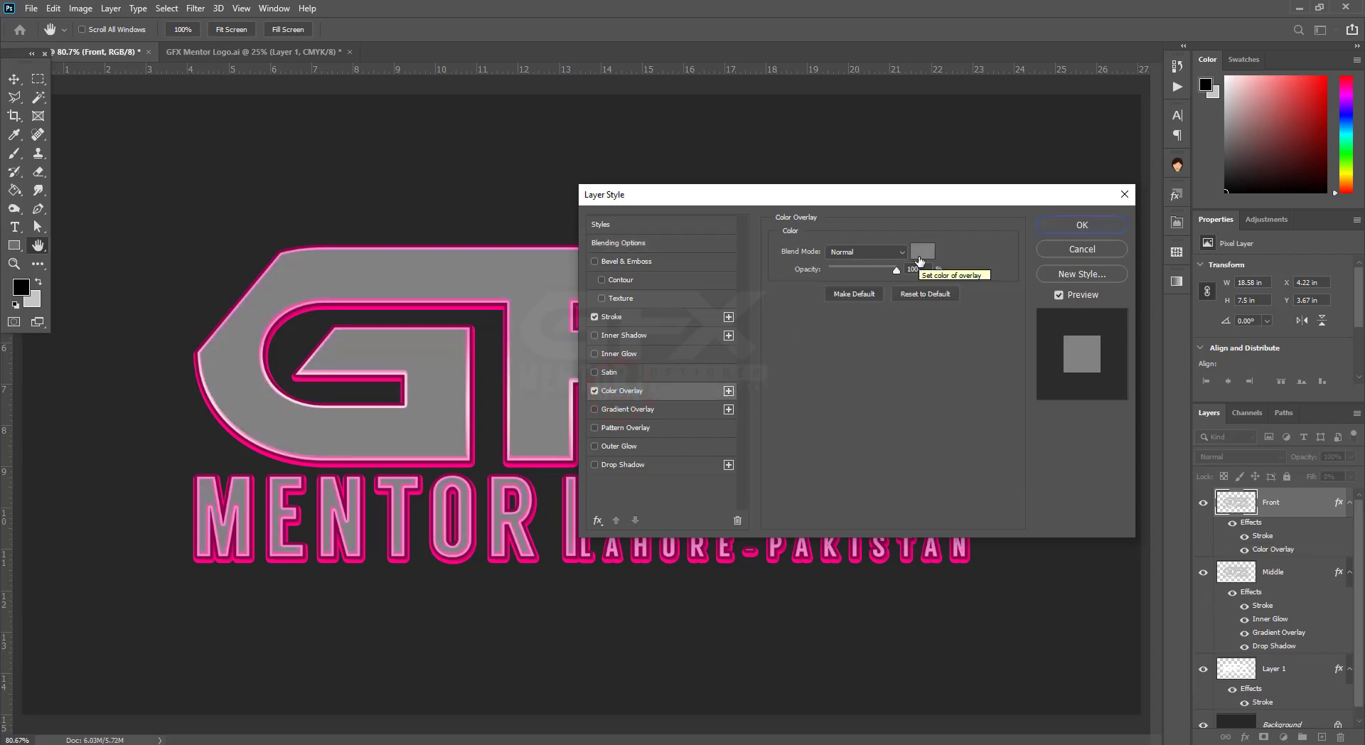
{"action": "left_click", "coordinate": [919, 252]}
{"action": "left_click", "coordinate": [746, 441]}
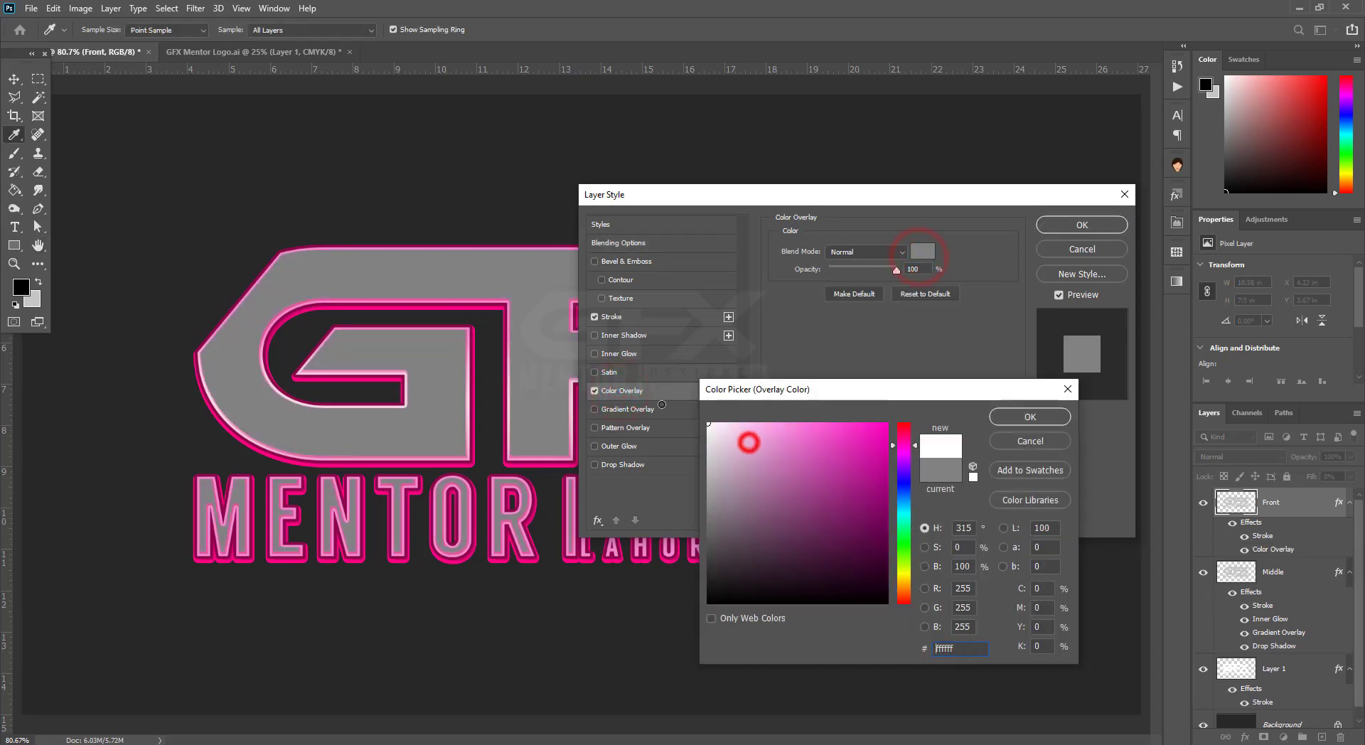
{"action": "left_click", "coordinate": [986, 411]}
{"action": "left_click", "coordinate": [914, 269]}
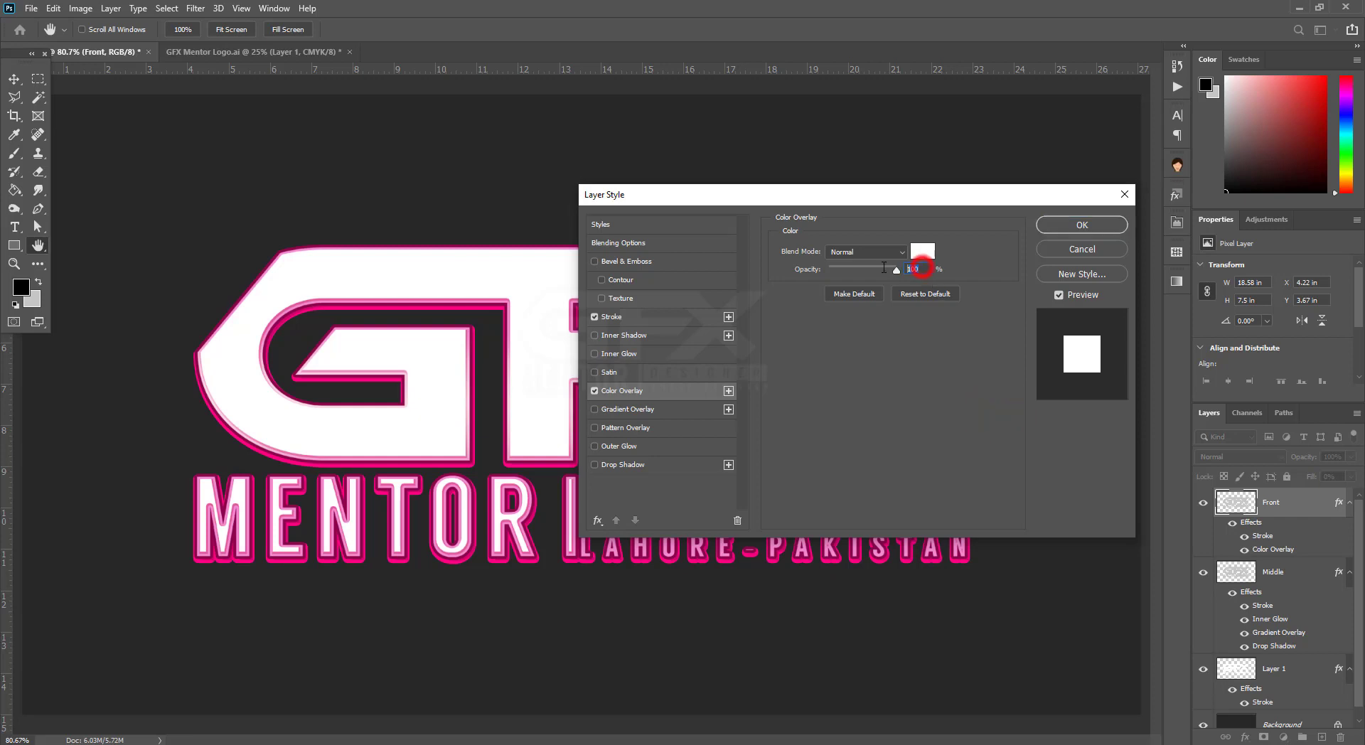
{"action": "type", "text": "40"}
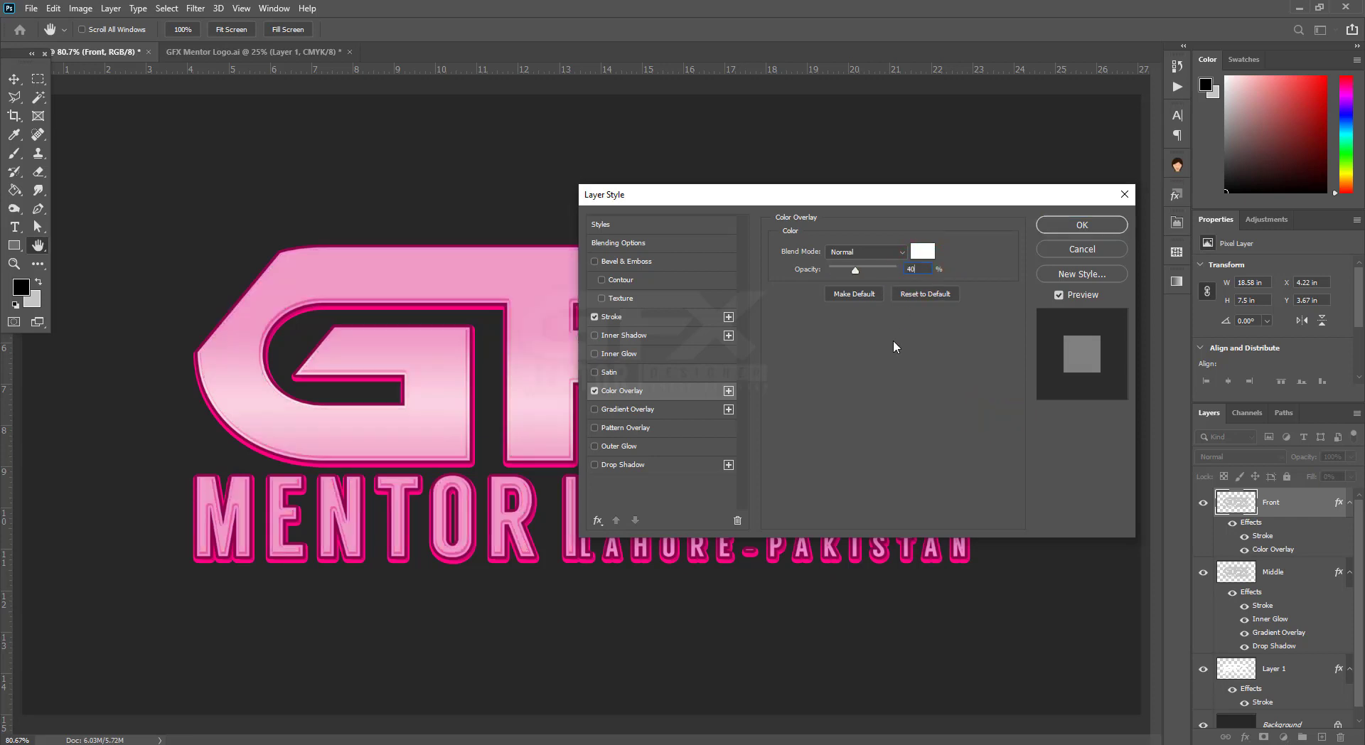
{"action": "left_click", "coordinate": [893, 340]}
{"action": "left_click", "coordinate": [1056, 224]}
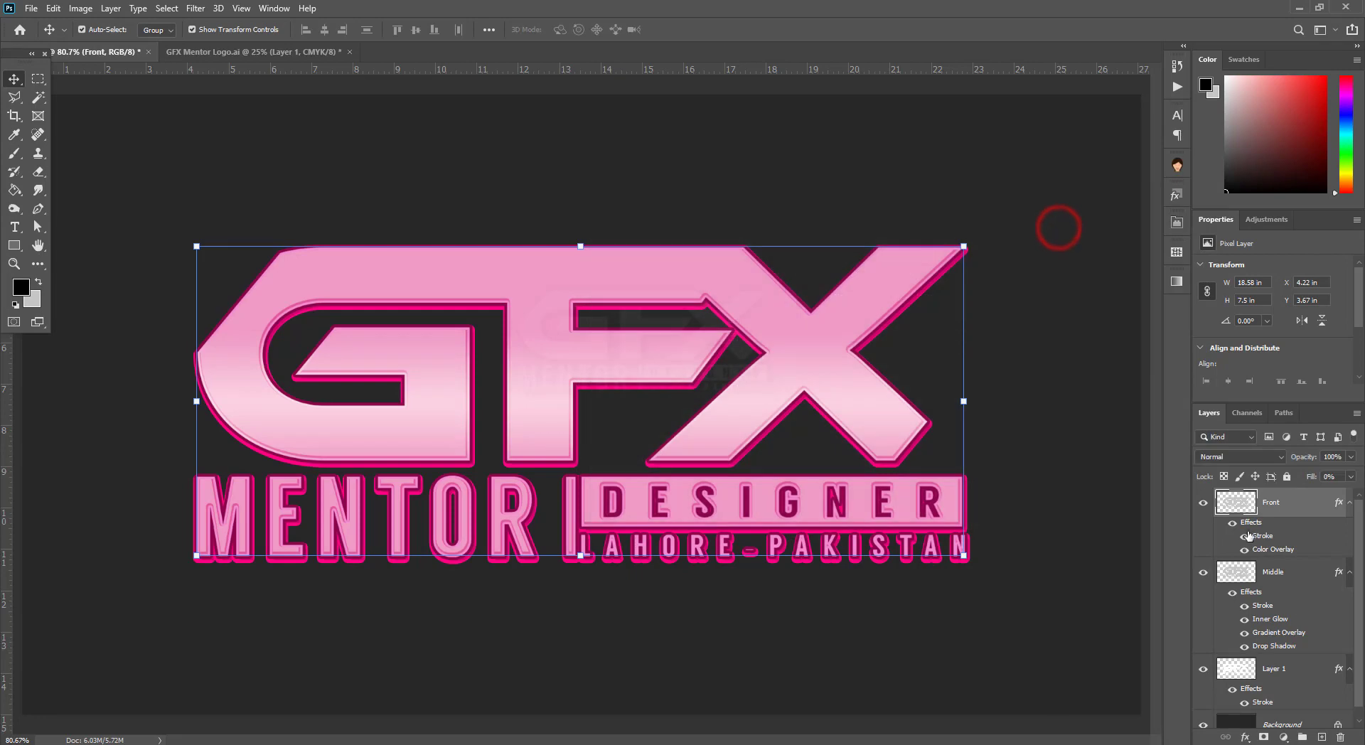
Convert the Front, Middle and Layer 1 layers into one smart object.
{"action": "scroll", "coordinate": [1284, 581], "scroll_direction": "down", "scroll_amount": 1}
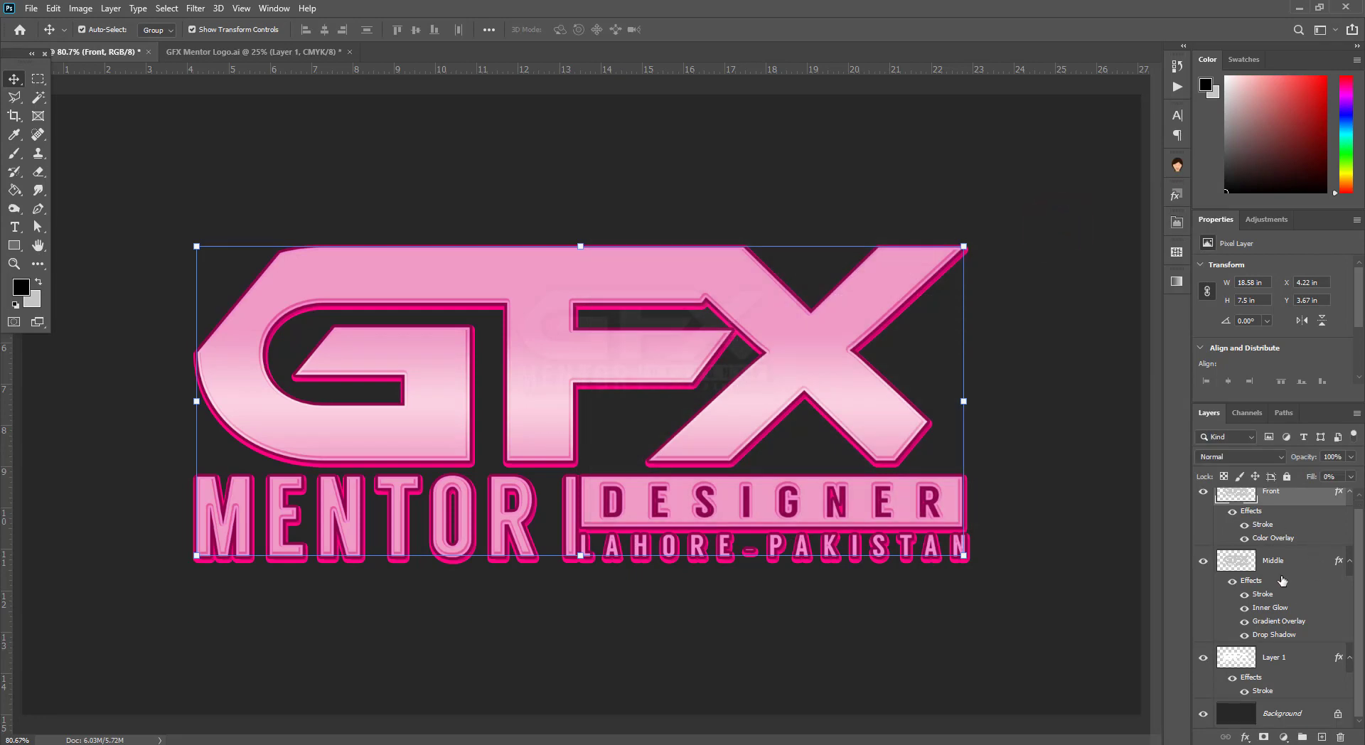
{"action": "left_click", "coordinate": [1274, 660], "text": "shift"}
{"action": "right_click", "coordinate": [1274, 660]}
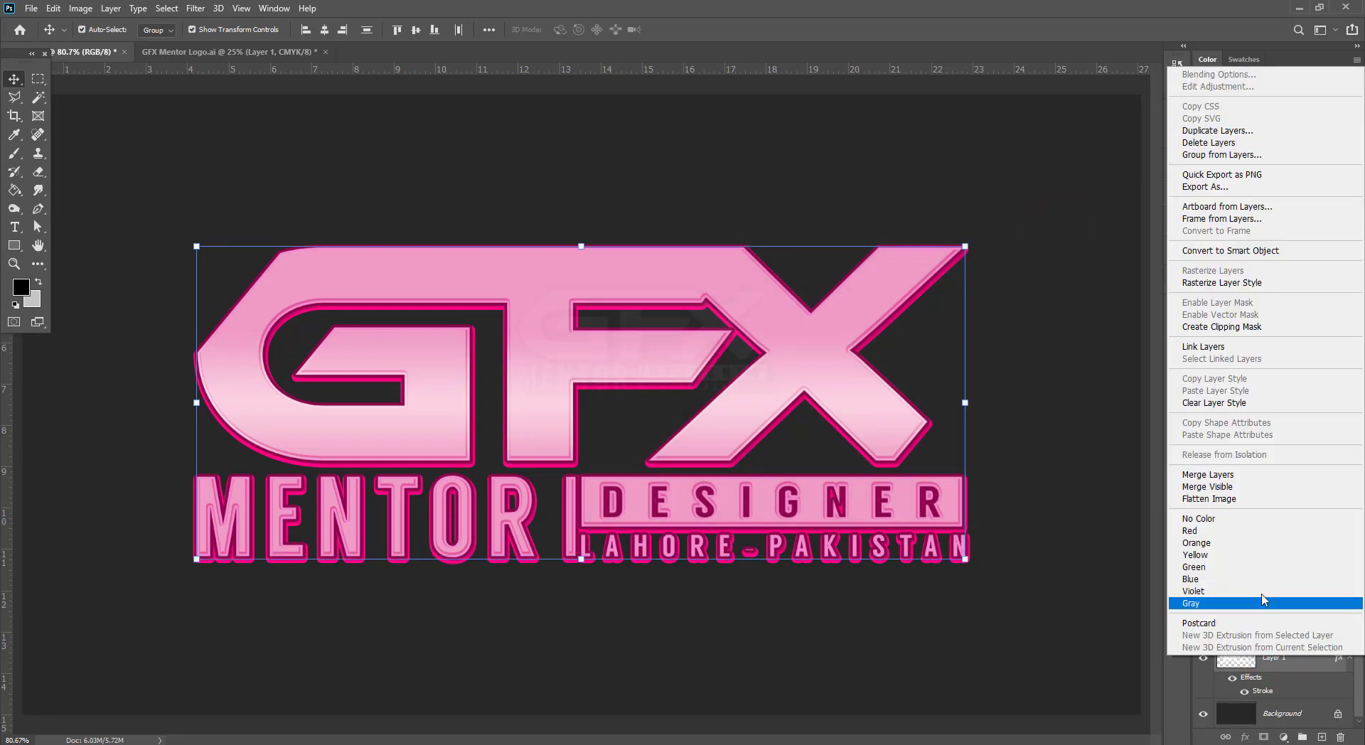
{"action": "left_click", "coordinate": [1234, 251]}
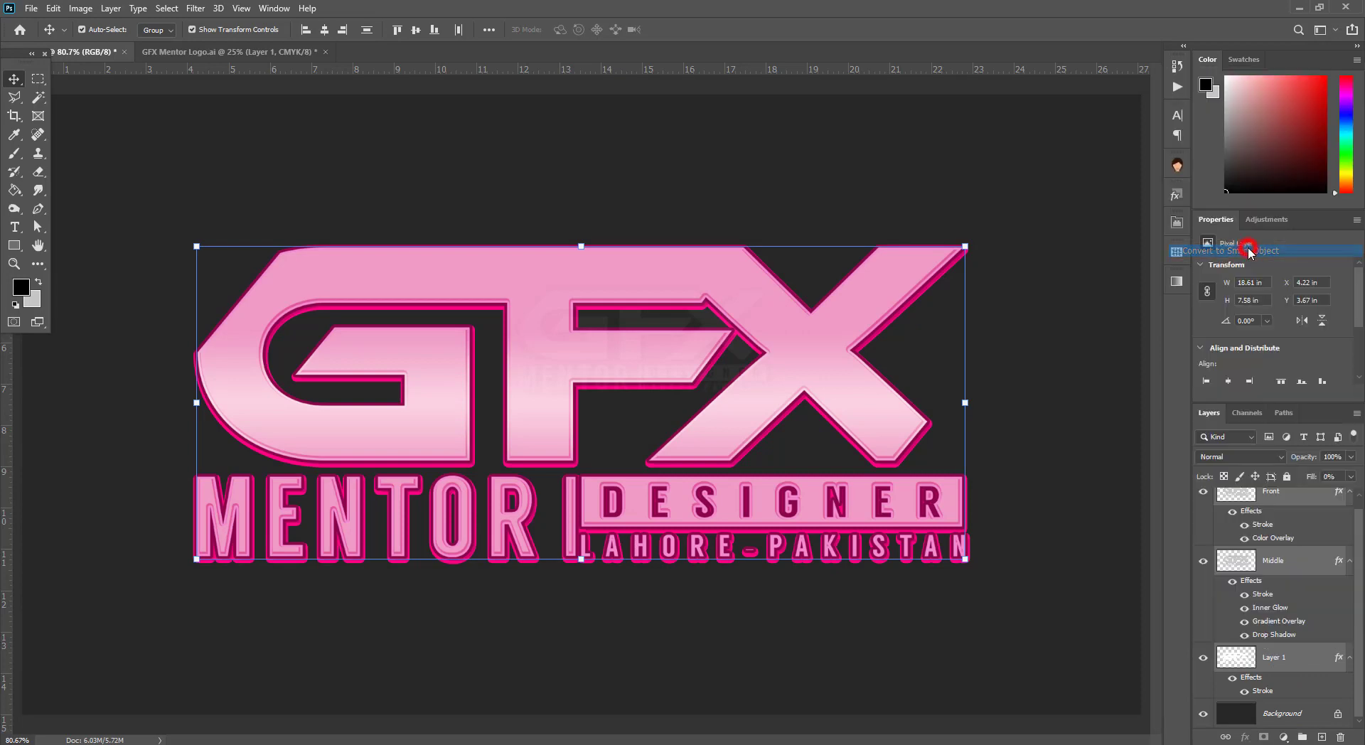
Give the smart object a 5 px outside stroke at 100% opacity.
{"action": "right_click", "coordinate": [1296, 509]}
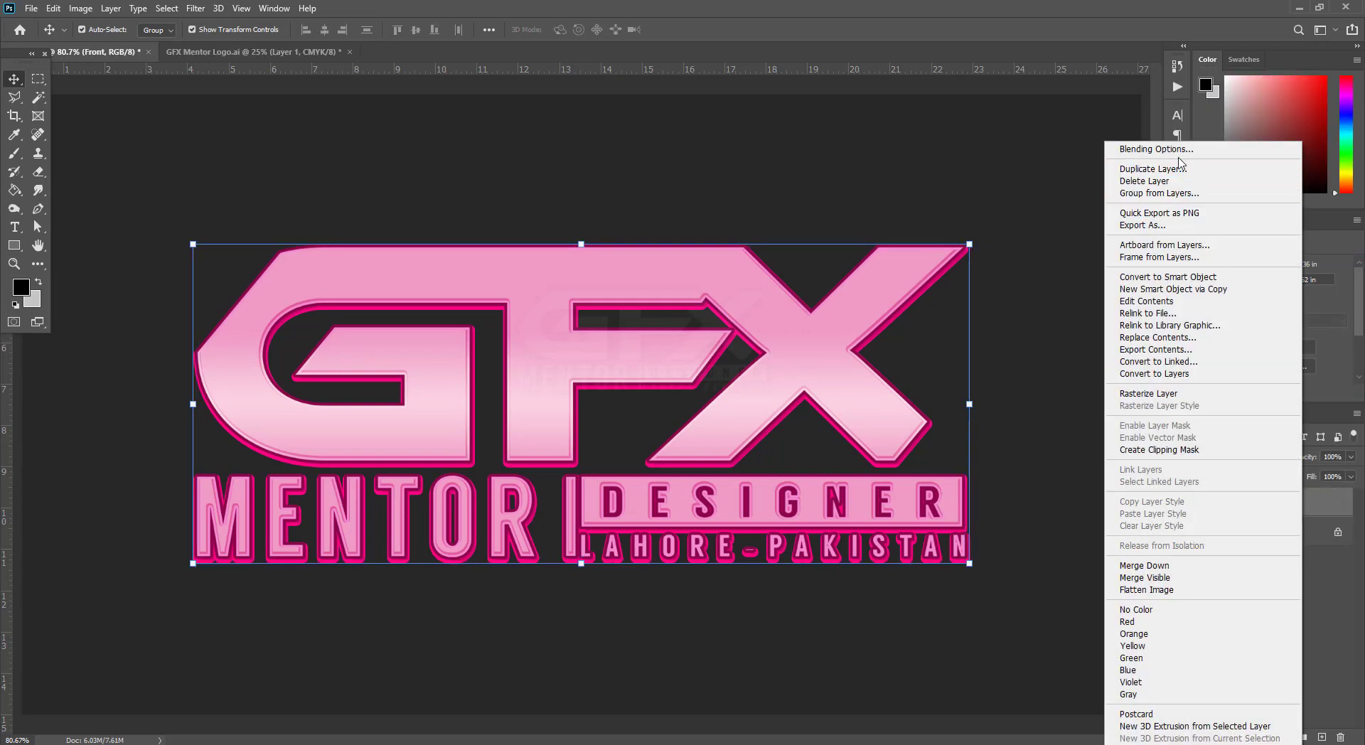
{"action": "left_click", "coordinate": [1137, 145]}
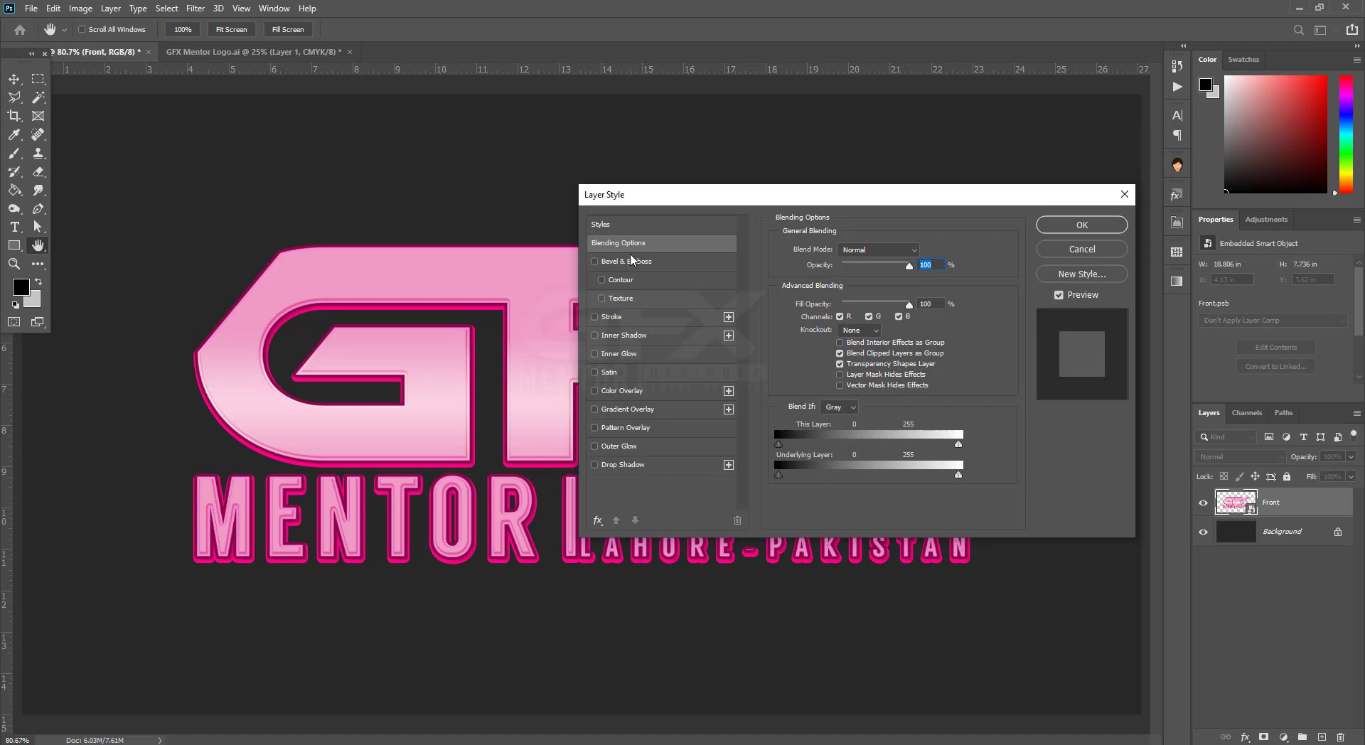
{"action": "left_click", "coordinate": [614, 317]}
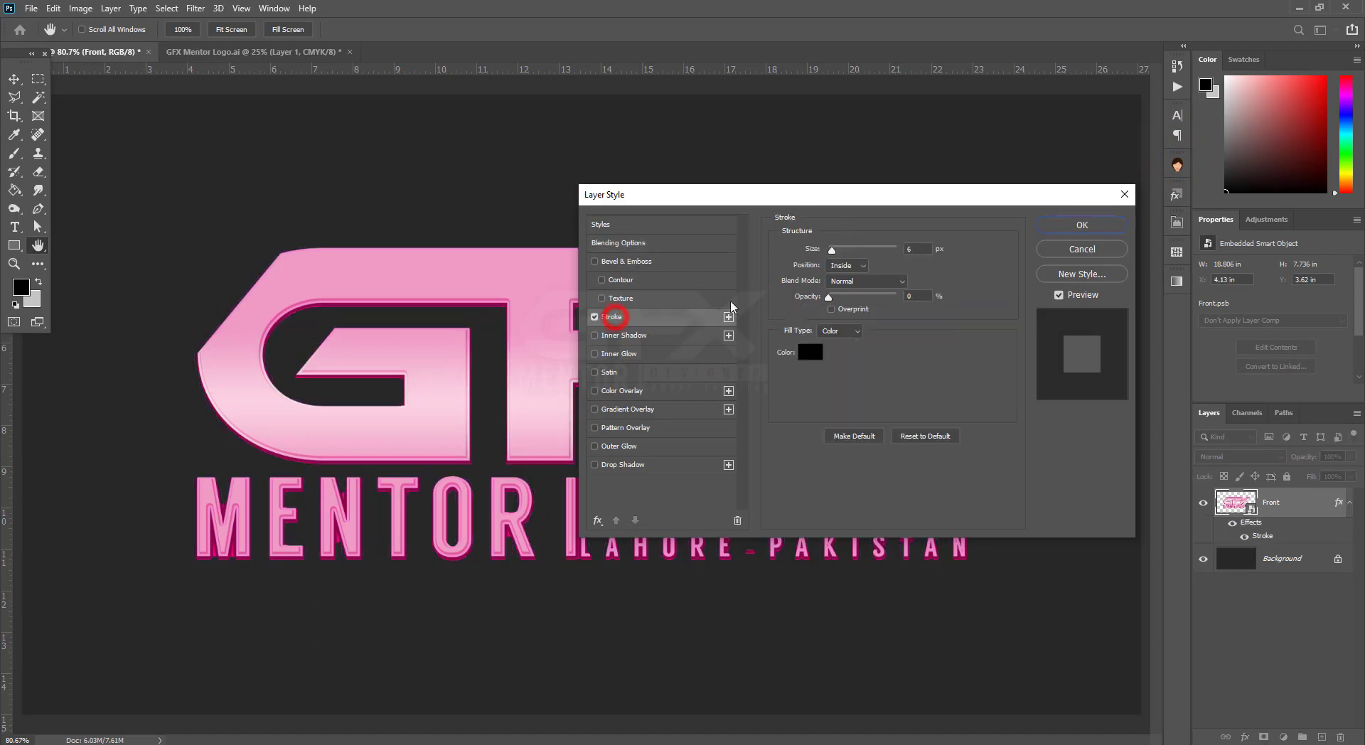
{"action": "left_click", "coordinate": [917, 249]}
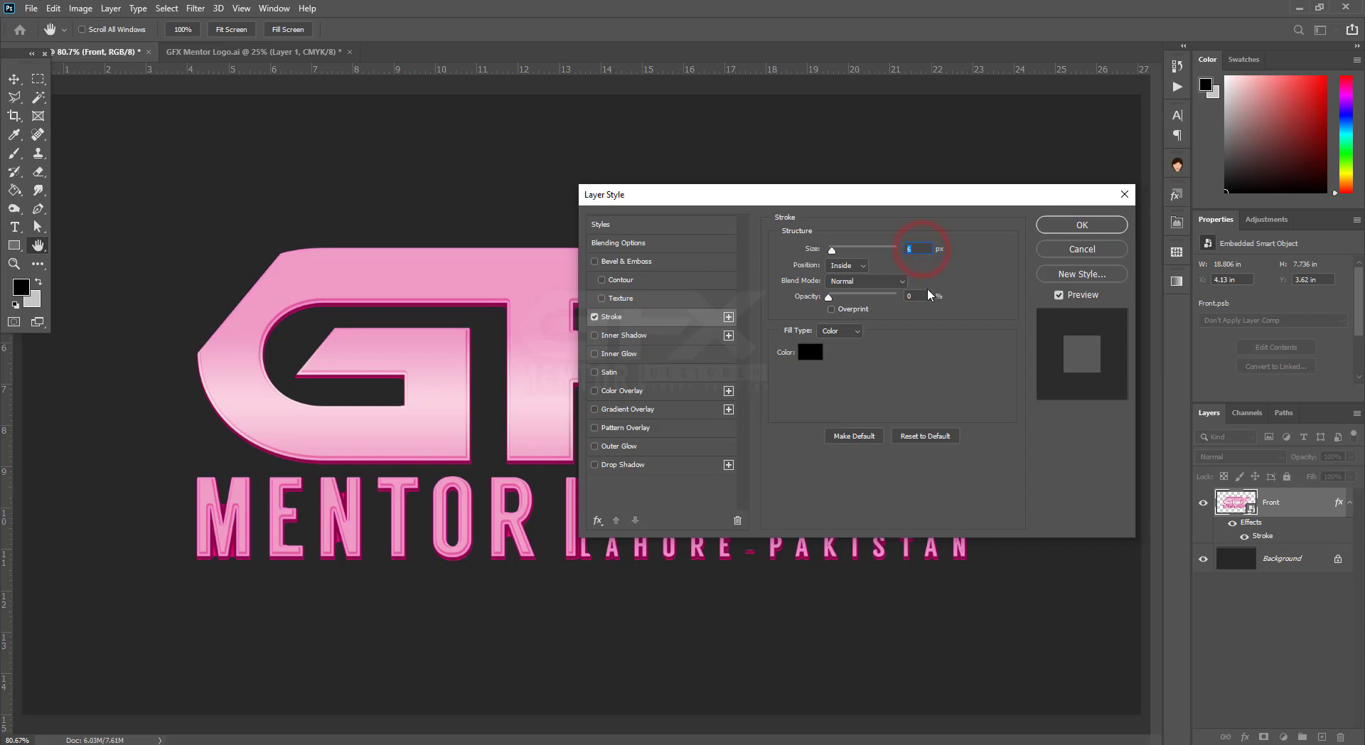
{"action": "type", "text": "5"}
{"action": "left_click", "coordinate": [848, 265]}
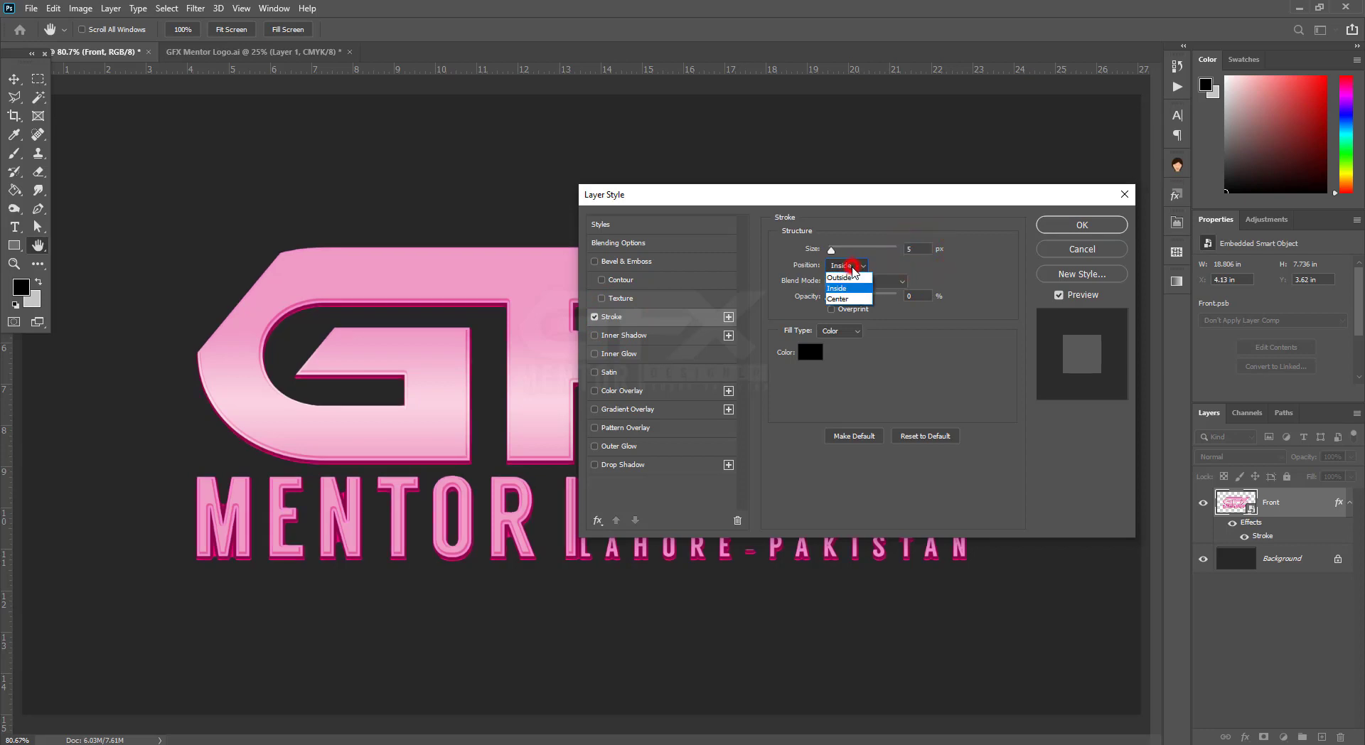
{"action": "left_click", "coordinate": [851, 266]}
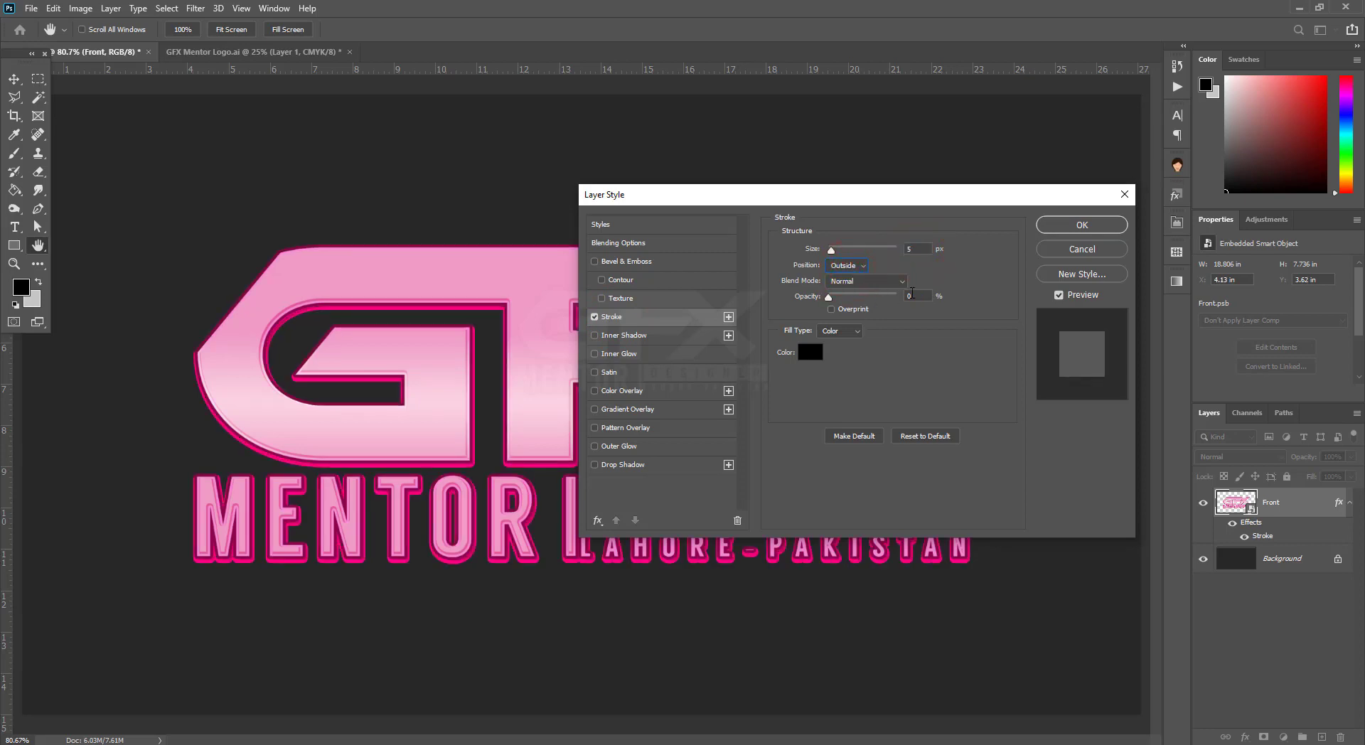
{"action": "type", "text": "100"}
{"action": "left_click", "coordinate": [911, 372]}
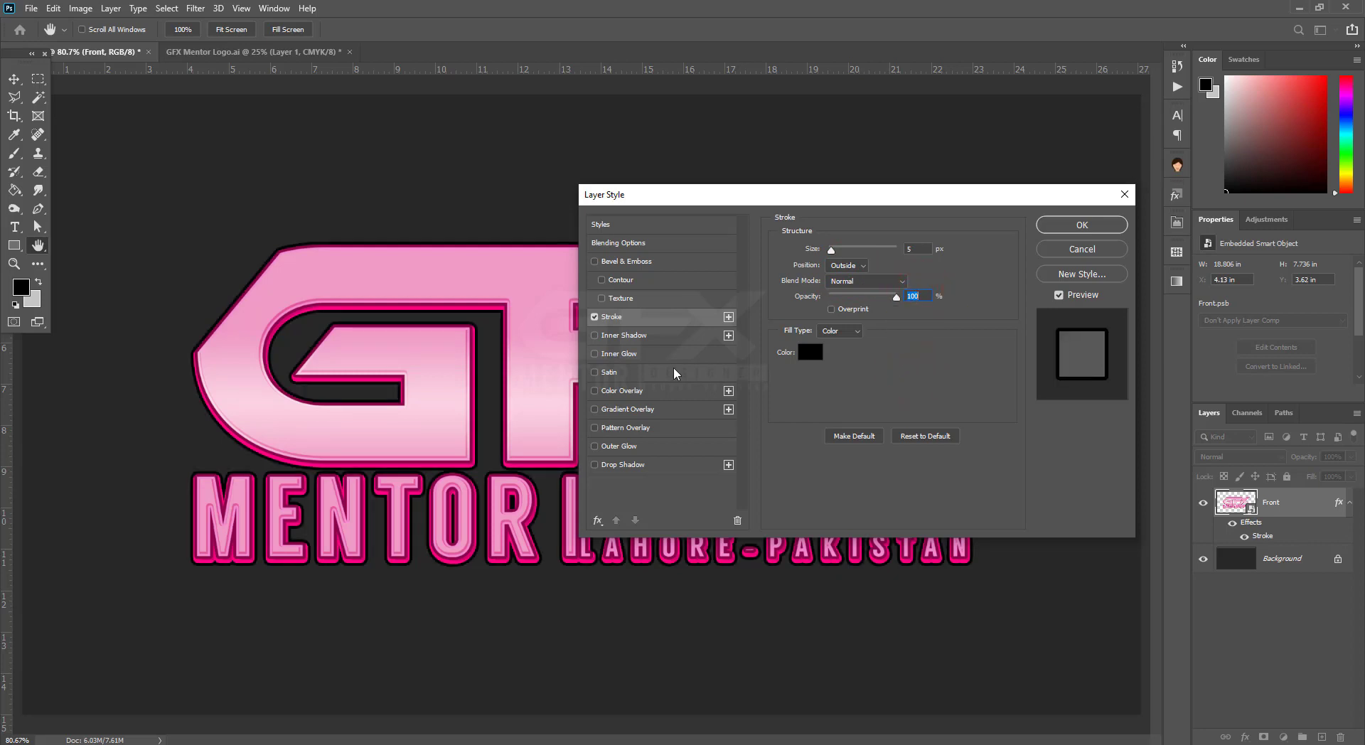
Add a Normal outer glow: 100% opacity, 100% spread, 6 px size, 100% range; enable Drop Shadow.
{"action": "left_click", "coordinate": [618, 446]}
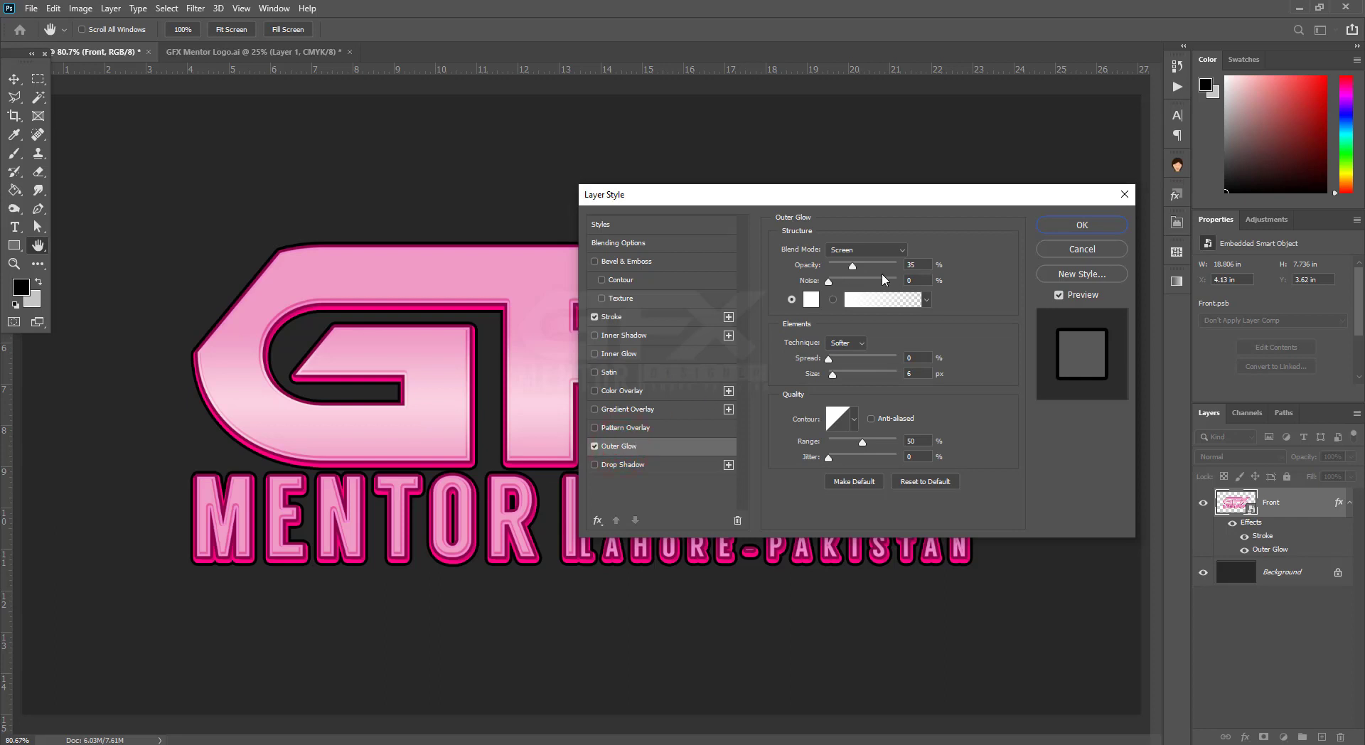
{"action": "left_click", "coordinate": [897, 250]}
{"action": "left_click", "coordinate": [880, 258]}
{"action": "double_click", "coordinate": [919, 265]}
{"action": "type", "text": "100"}
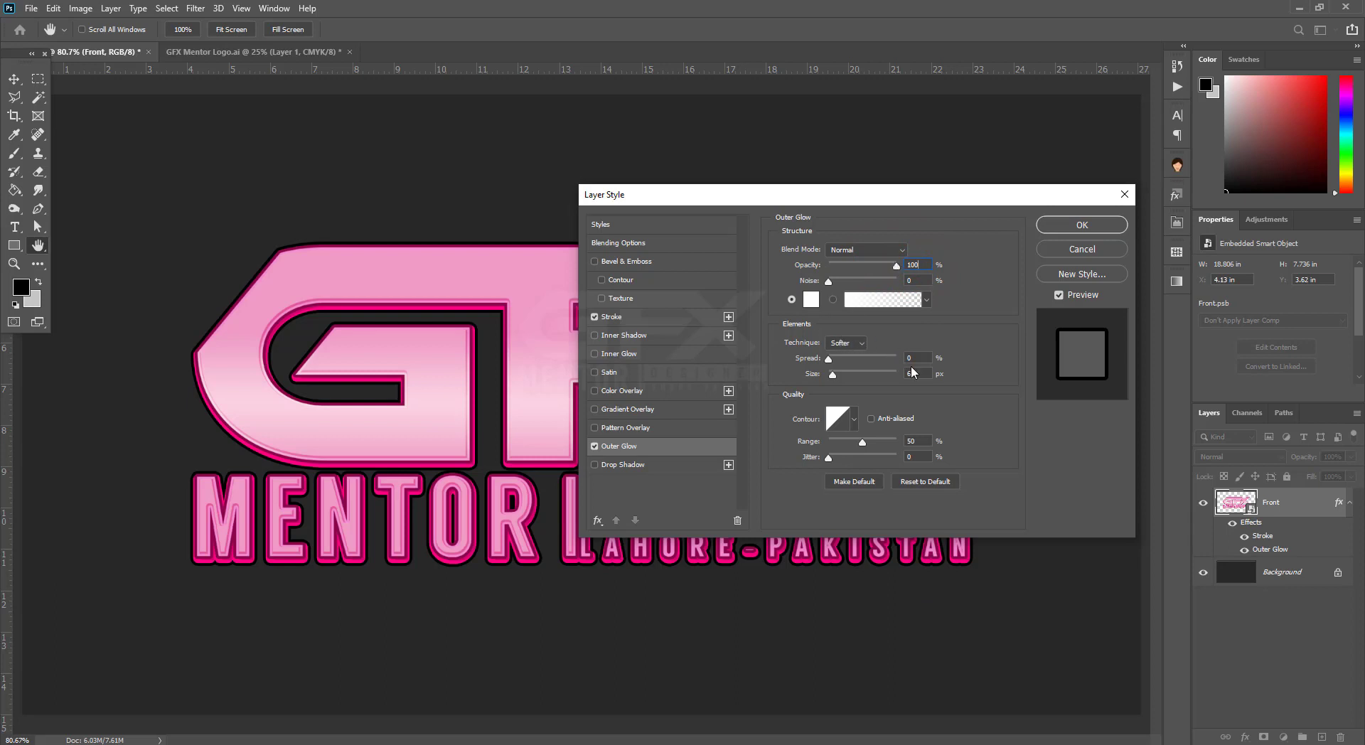
{"action": "type", "text": "100"}
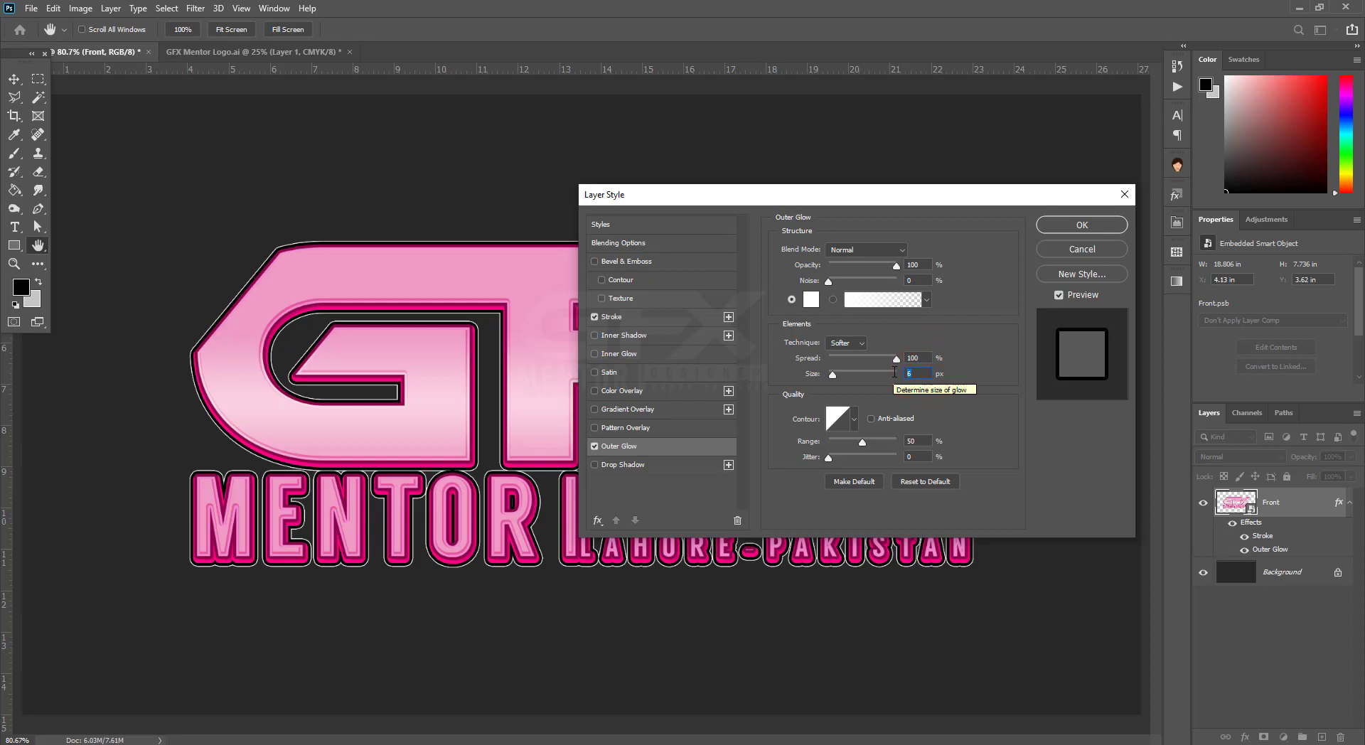
{"action": "type", "text": "6"}
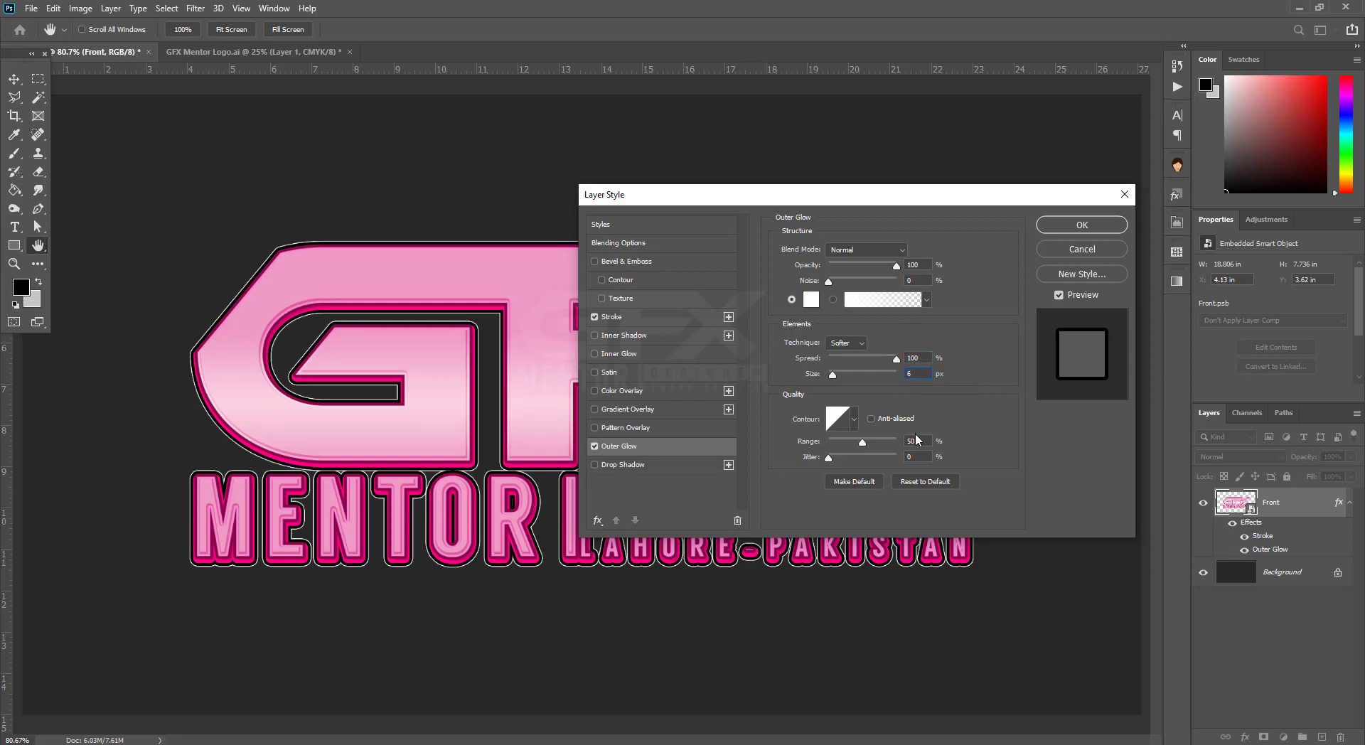
{"action": "double_click", "coordinate": [912, 439]}
{"action": "type", "text": "100"}
{"action": "type", "text": "8"}
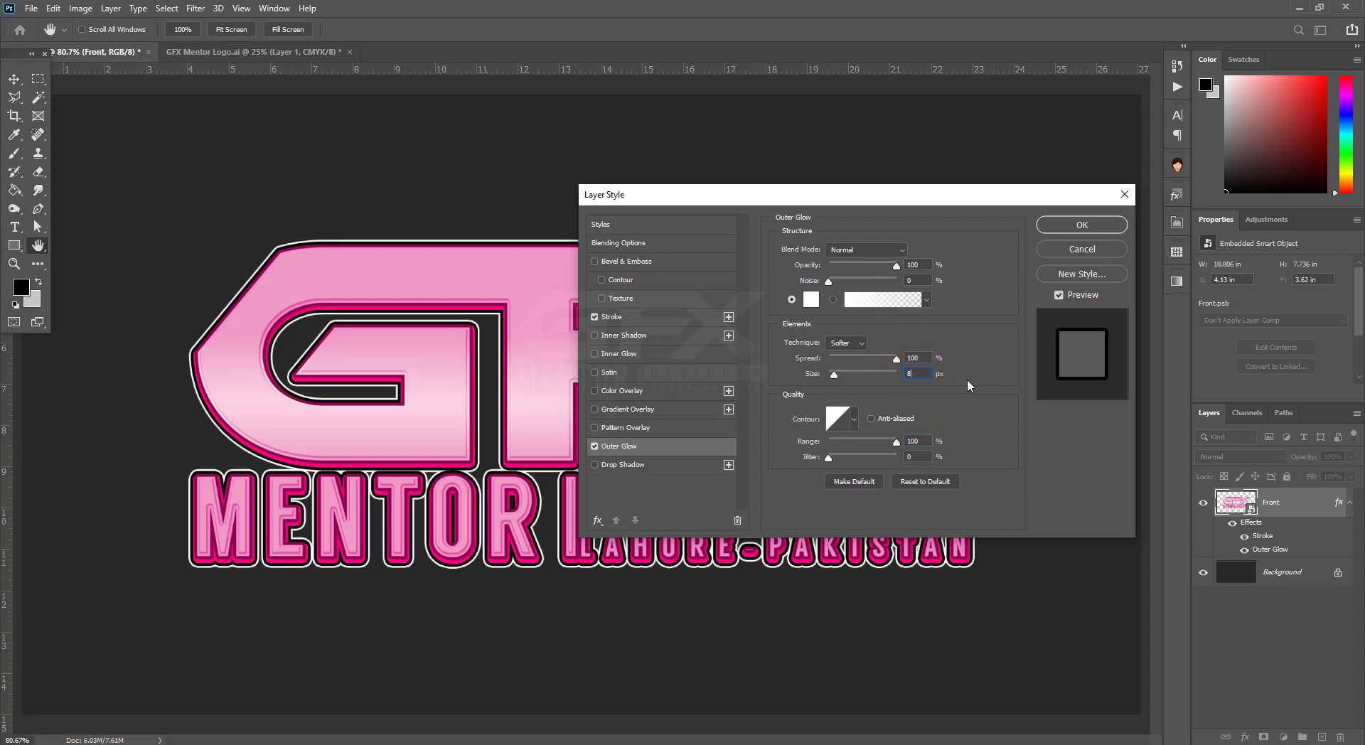
{"action": "left_click", "coordinate": [623, 465]}
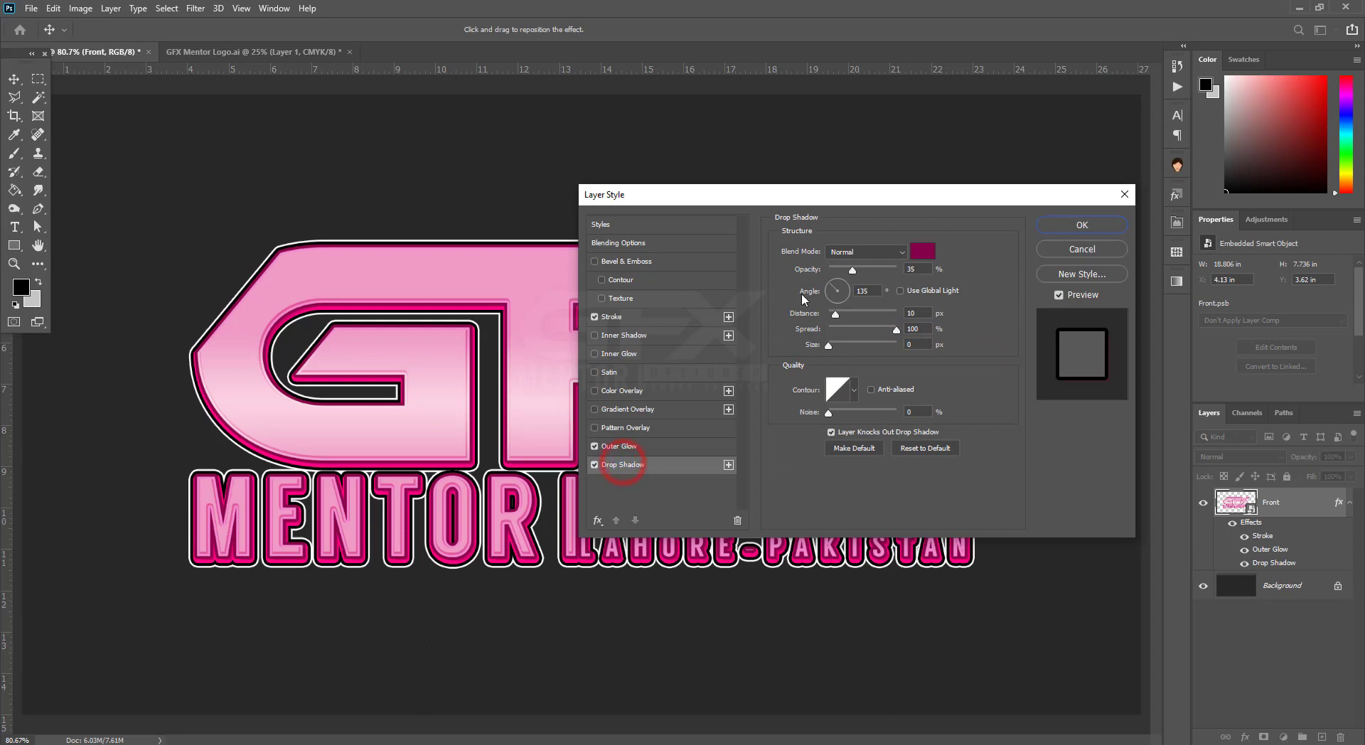
Make the drop shadow black at 35% opacity.
{"action": "left_click", "coordinate": [922, 250]}
{"action": "left_click_drag", "start_coordinate": [798, 543], "coordinate": [752, 568]}
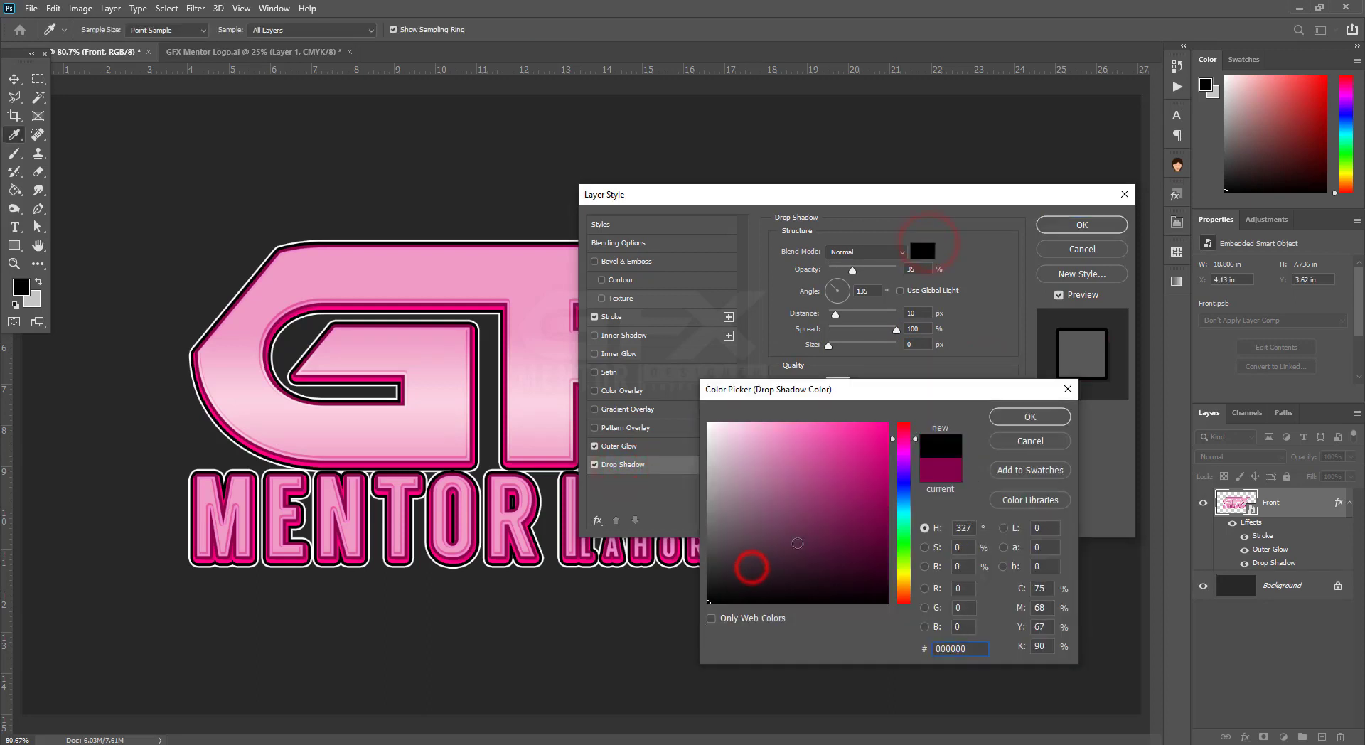
{"action": "left_click", "coordinate": [1024, 417]}
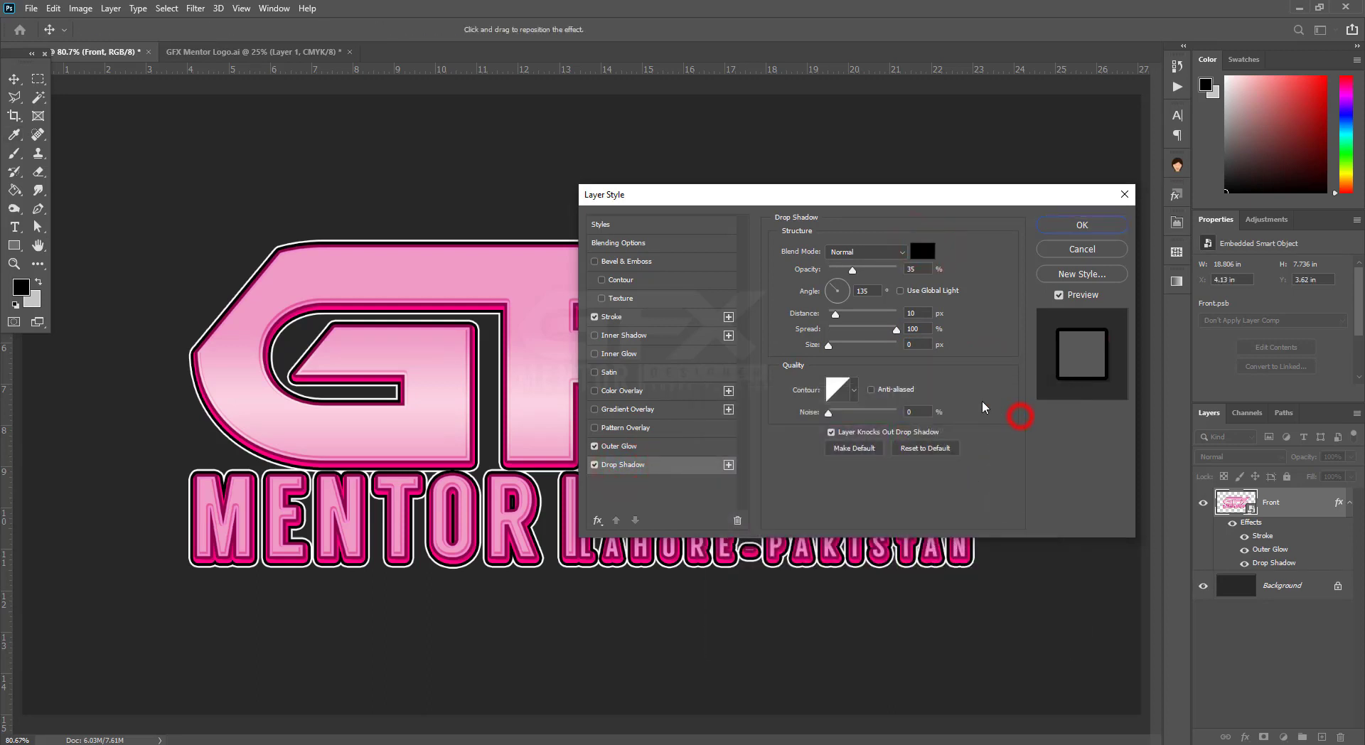
{"action": "double_click", "coordinate": [915, 269]}
{"action": "type", "text": "35"}
Set shadow distance 29 px, spread 0 and size 0, apply it, and zoom out.
{"action": "double_click", "coordinate": [916, 313]}
{"action": "type", "text": "29"}
{"action": "double_click", "coordinate": [914, 328]}
{"action": "type", "text": "0"}
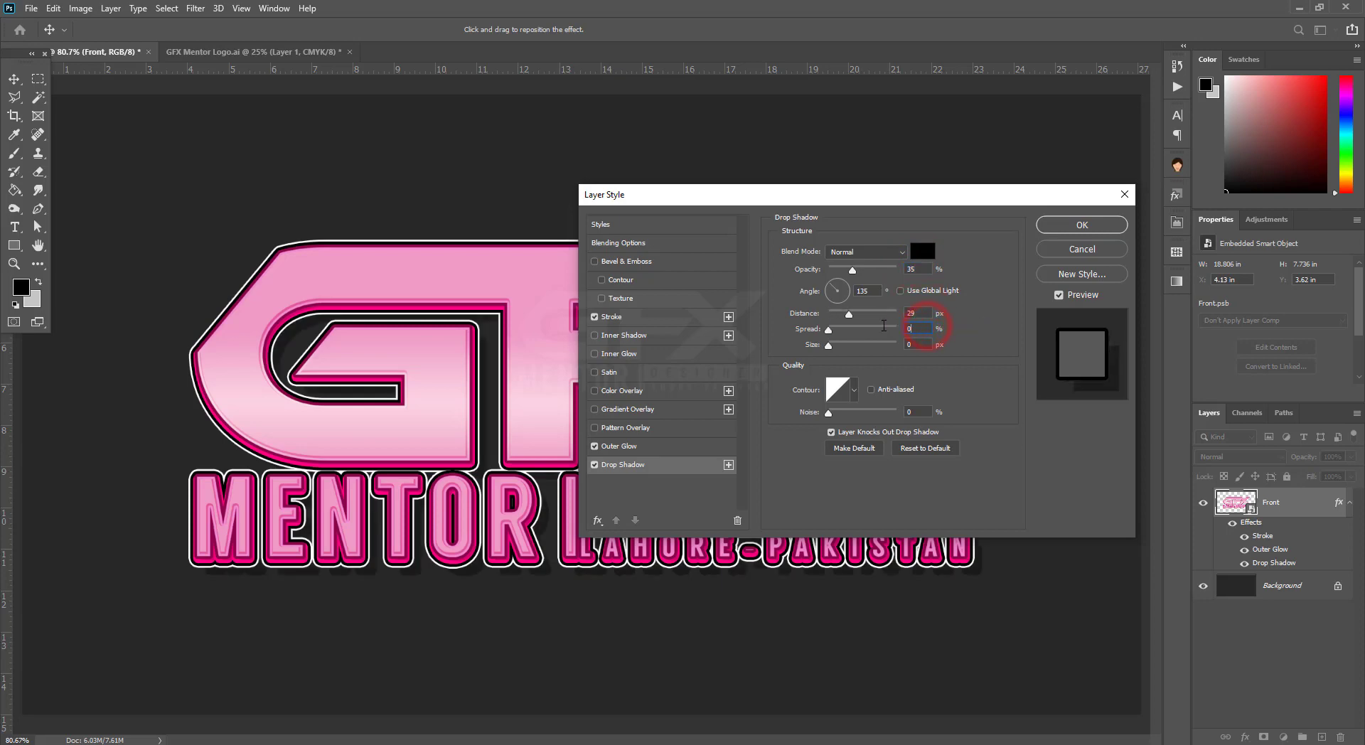
{"action": "double_click", "coordinate": [919, 345]}
{"action": "type", "text": "0"}
{"action": "left_click", "coordinate": [1073, 227]}
{"action": "key", "text": "ctrl+minus"}
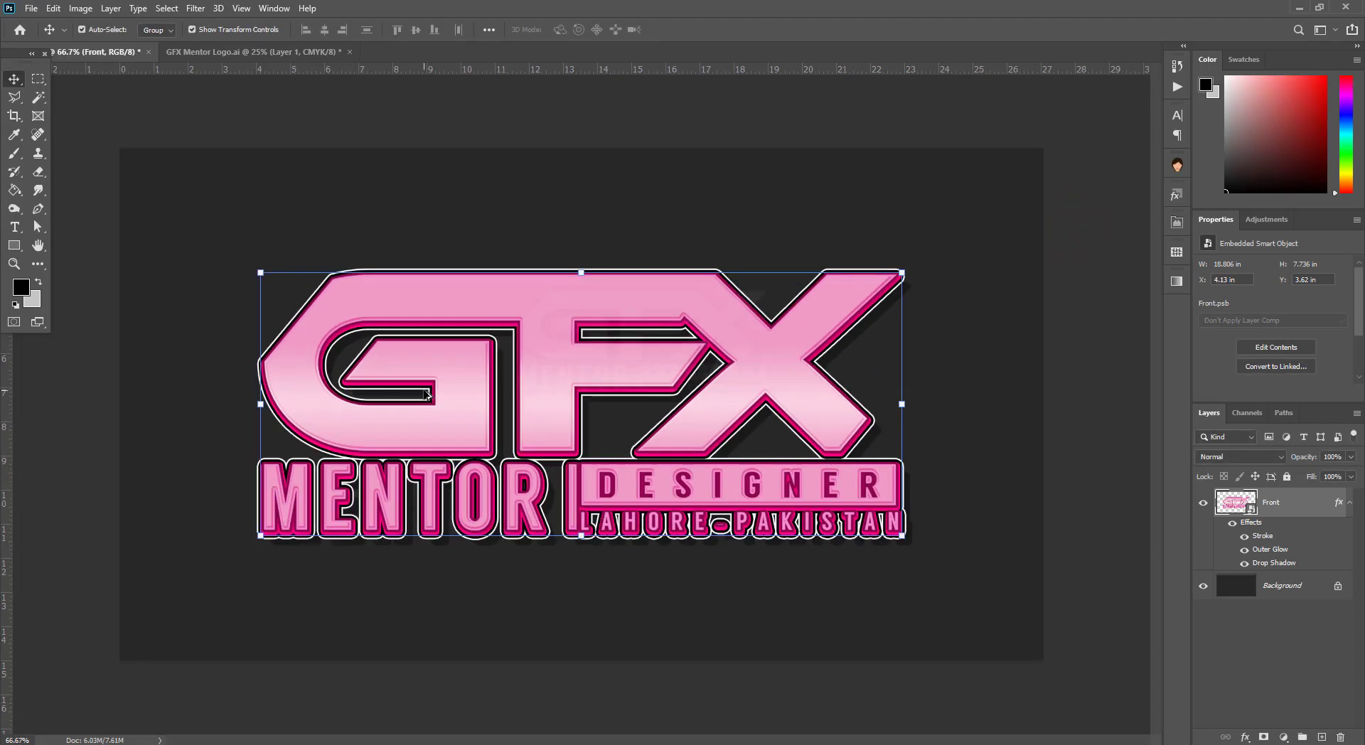